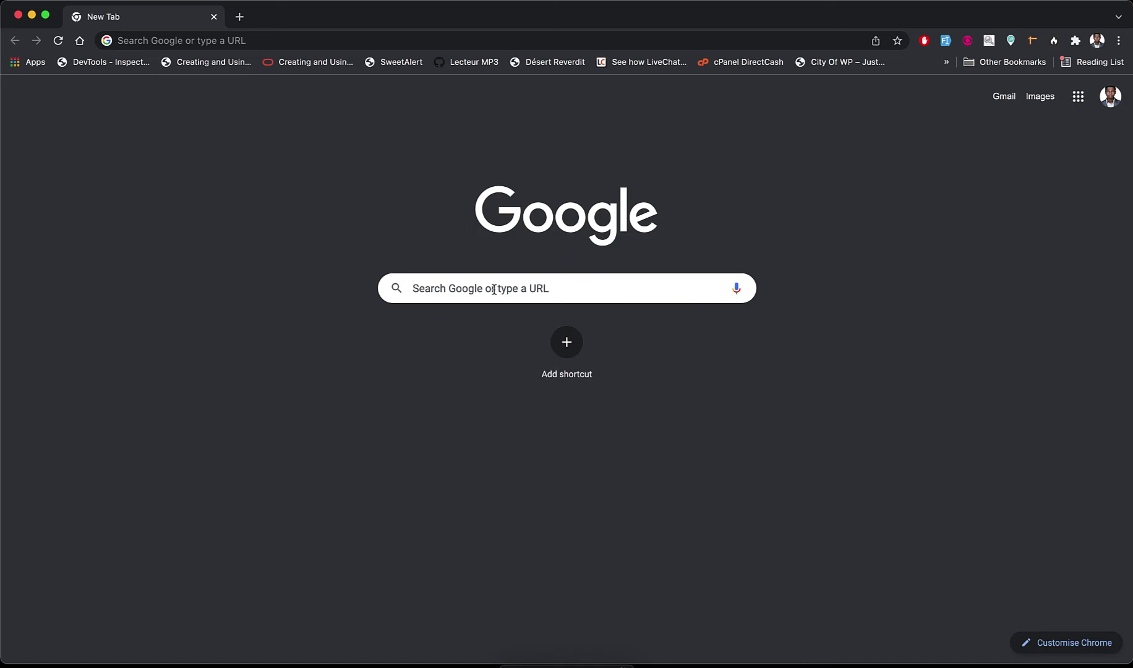
- Search Google for httrack
click(484, 288)
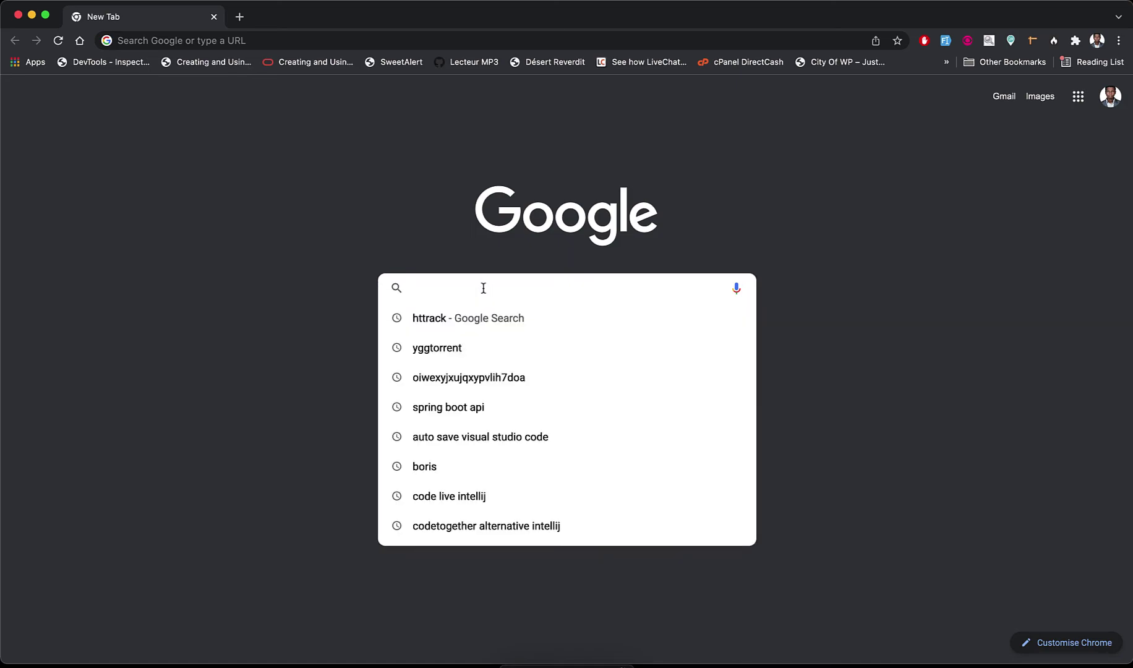
text(h)
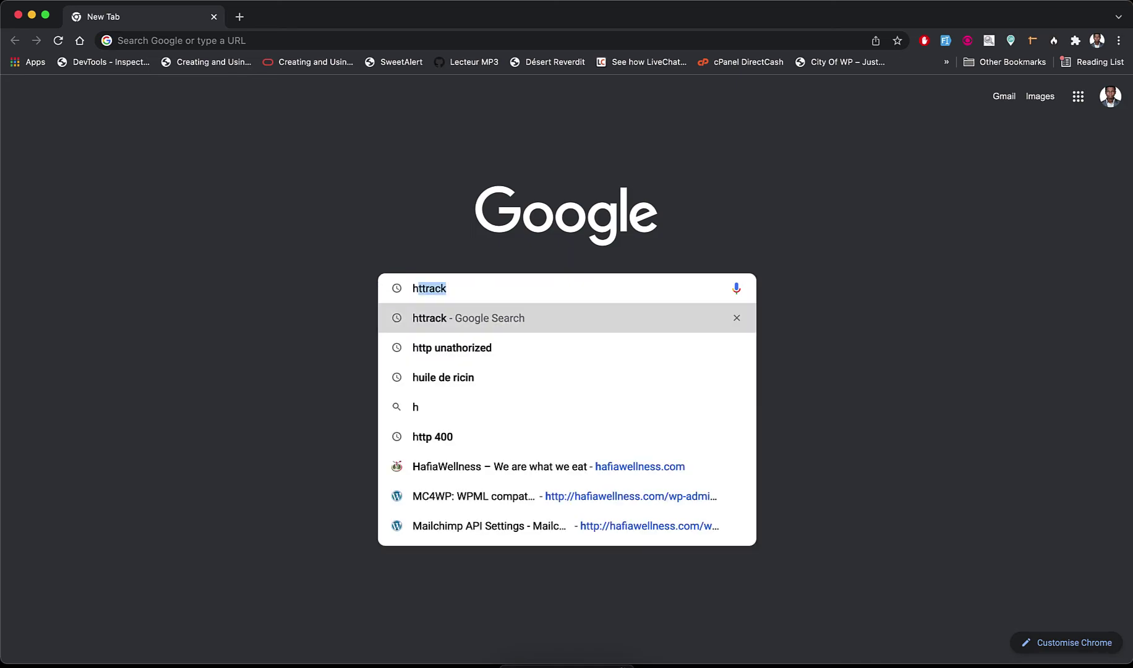
text(tt)
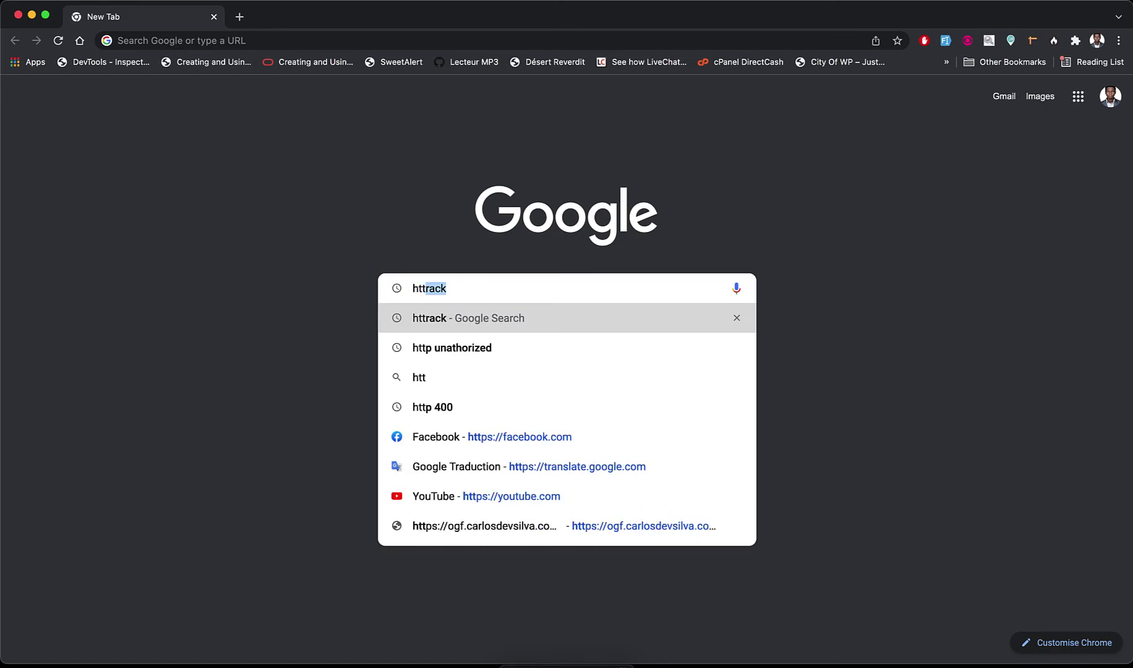
text(rack)
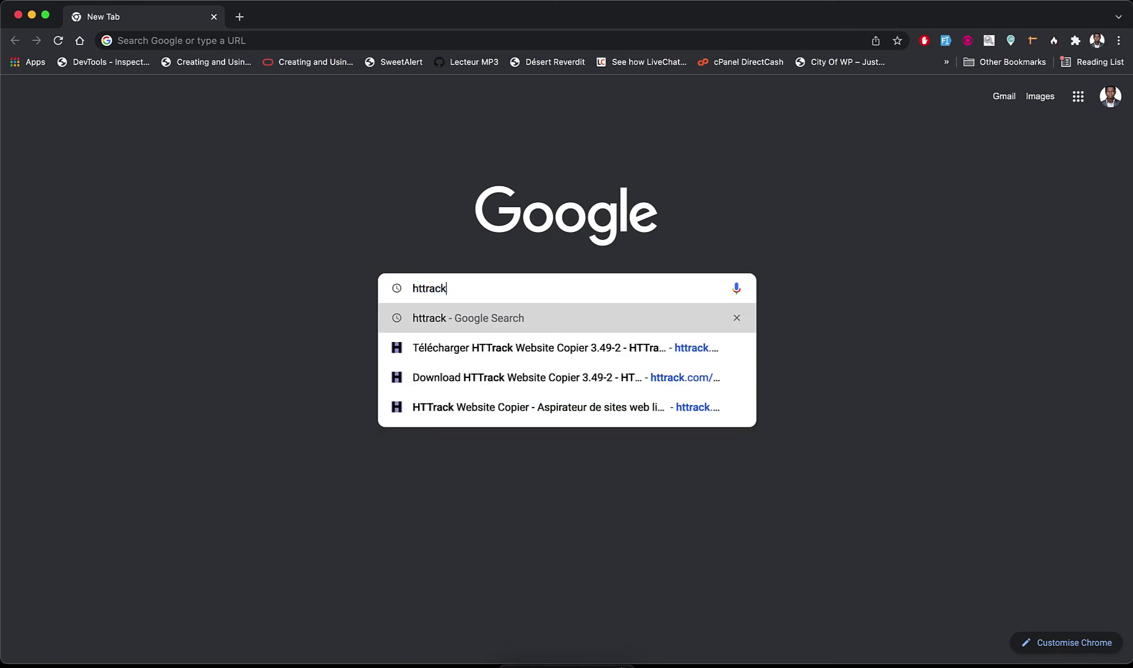
key(Return)
- Zoom the results page to 125% and open the official HTTrack Website Copier site
click(1118, 40)
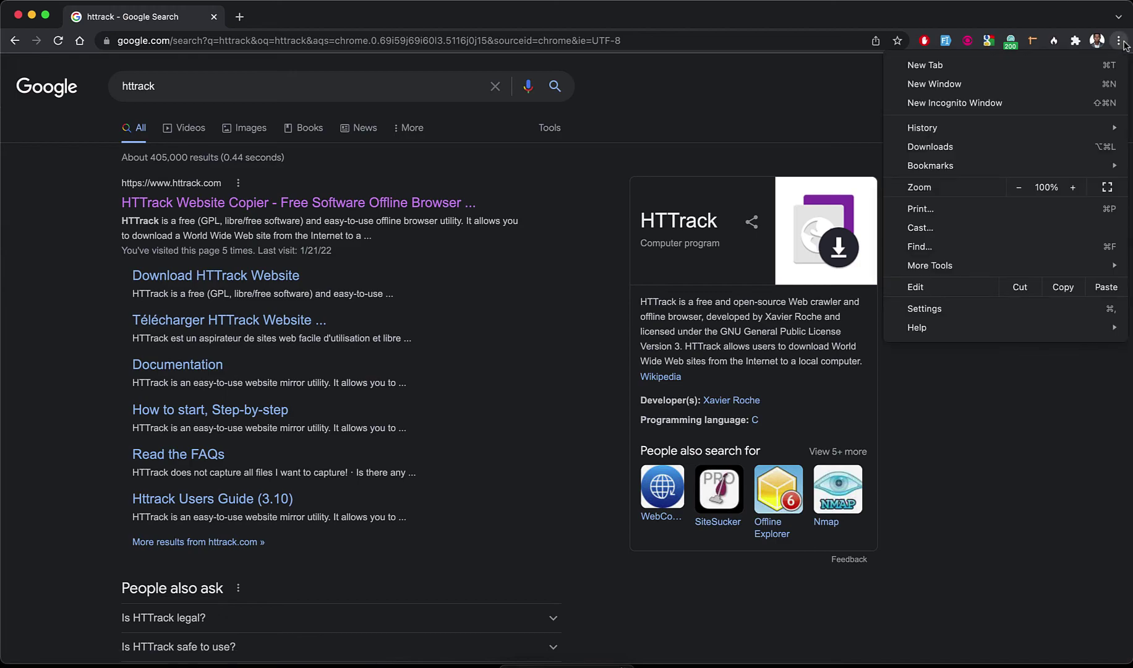
click(1073, 187)
click(1073, 187)
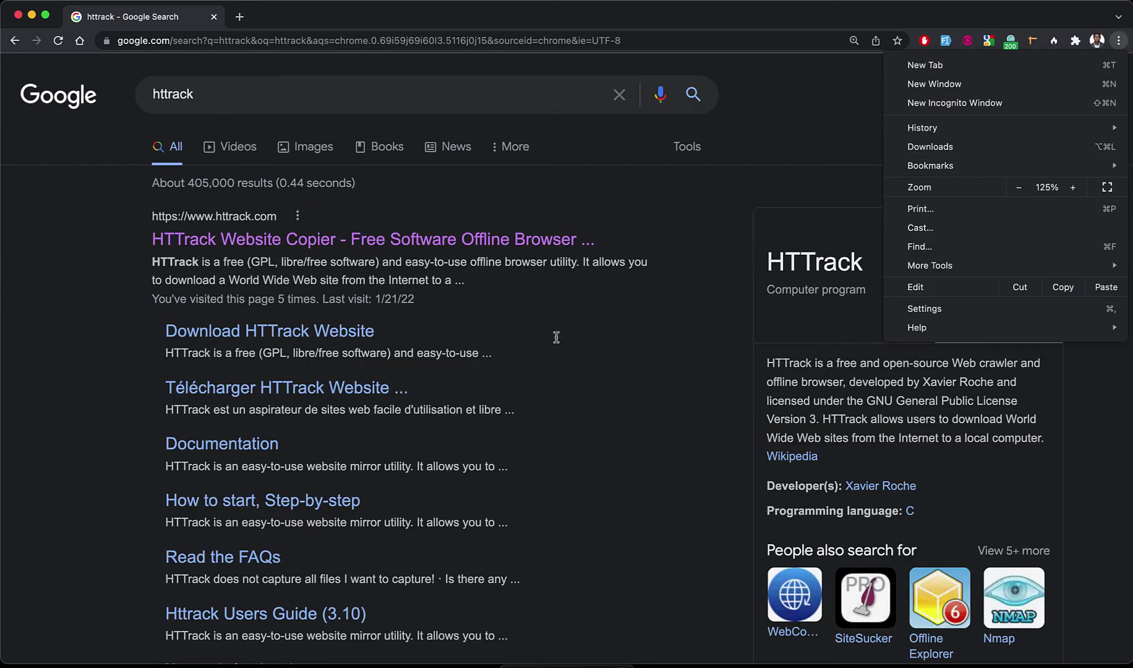
click(104, 332)
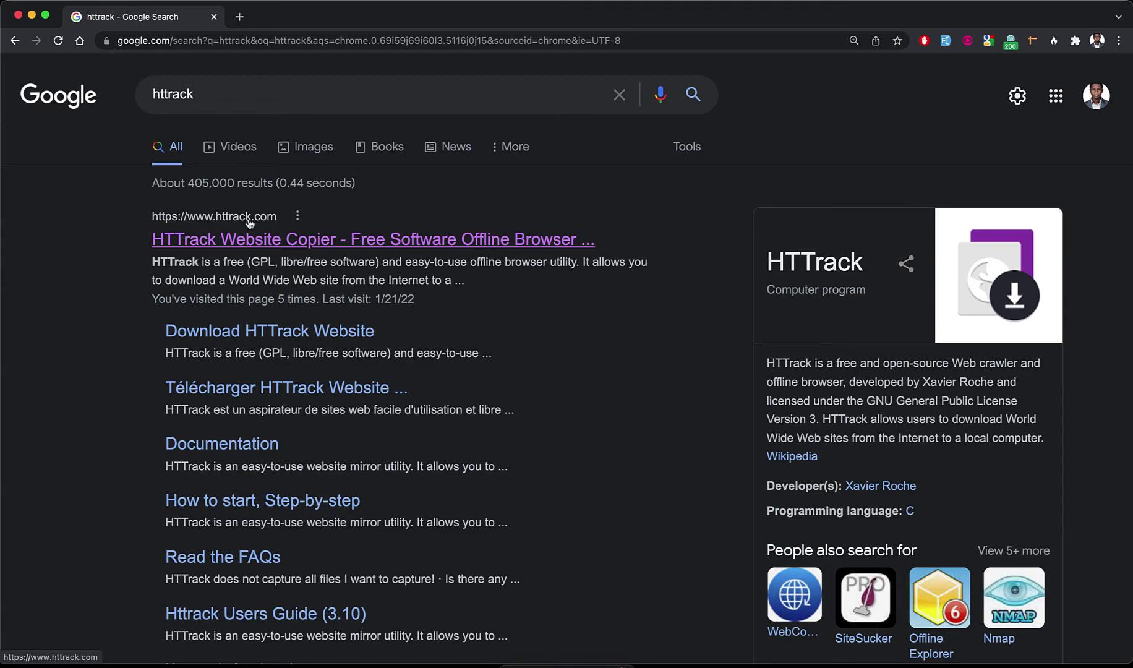
click(272, 243)
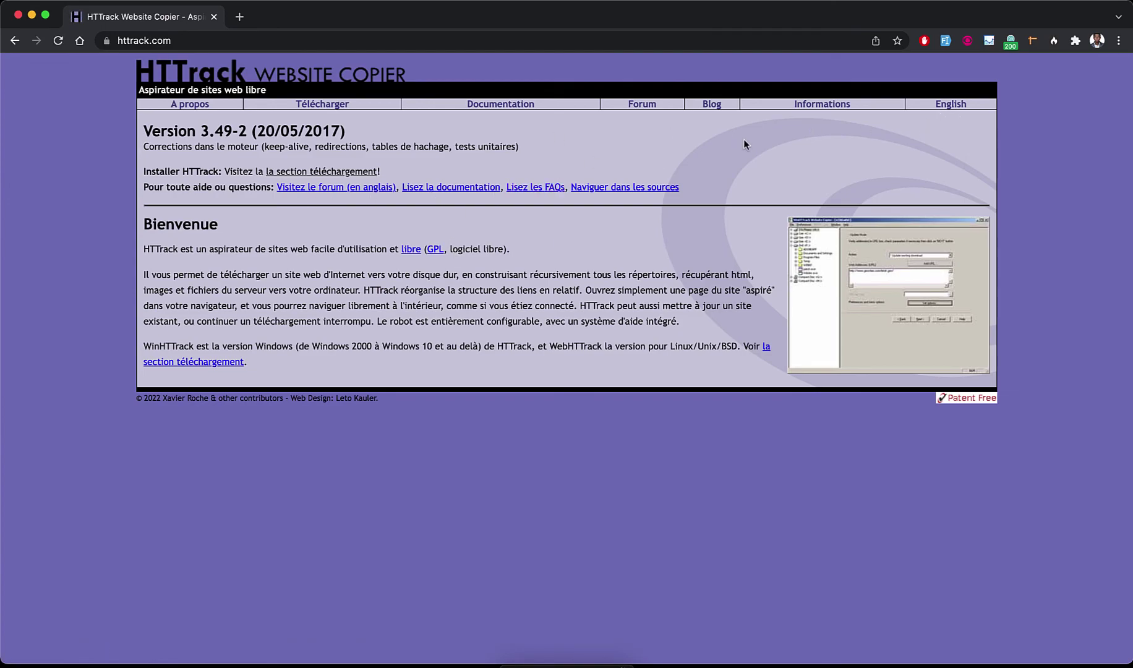
- Switch the HTTrack site to English and go to its Download page
click(937, 103)
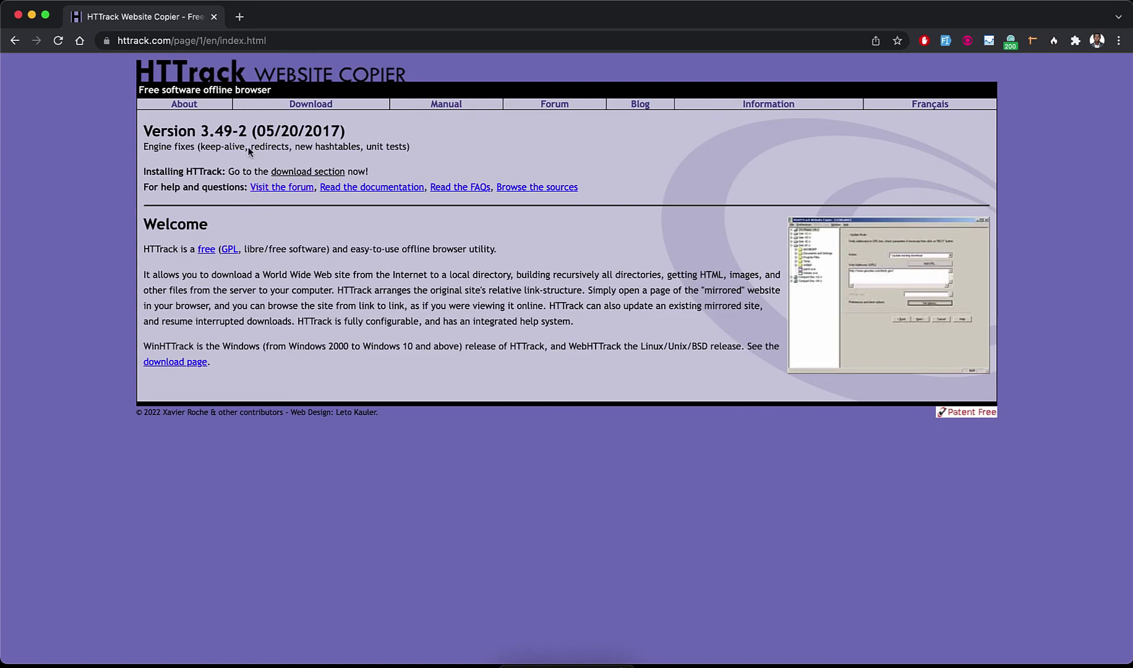
click(300, 107)
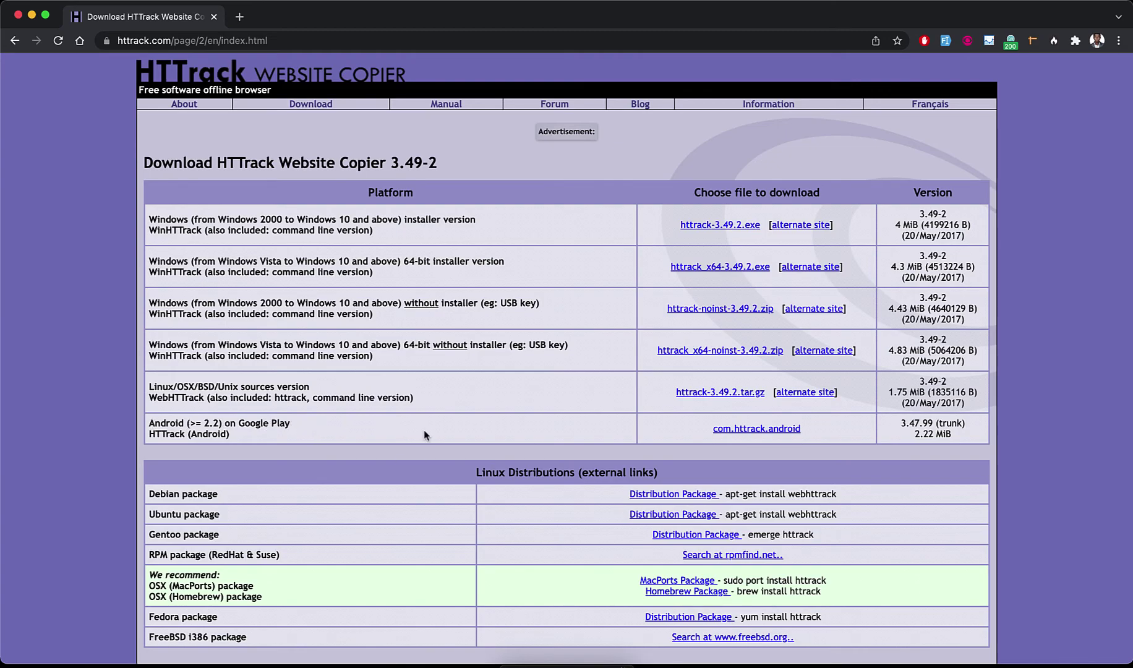
scroll(424, 430, down, 2)
scroll(424, 430, down, 5)
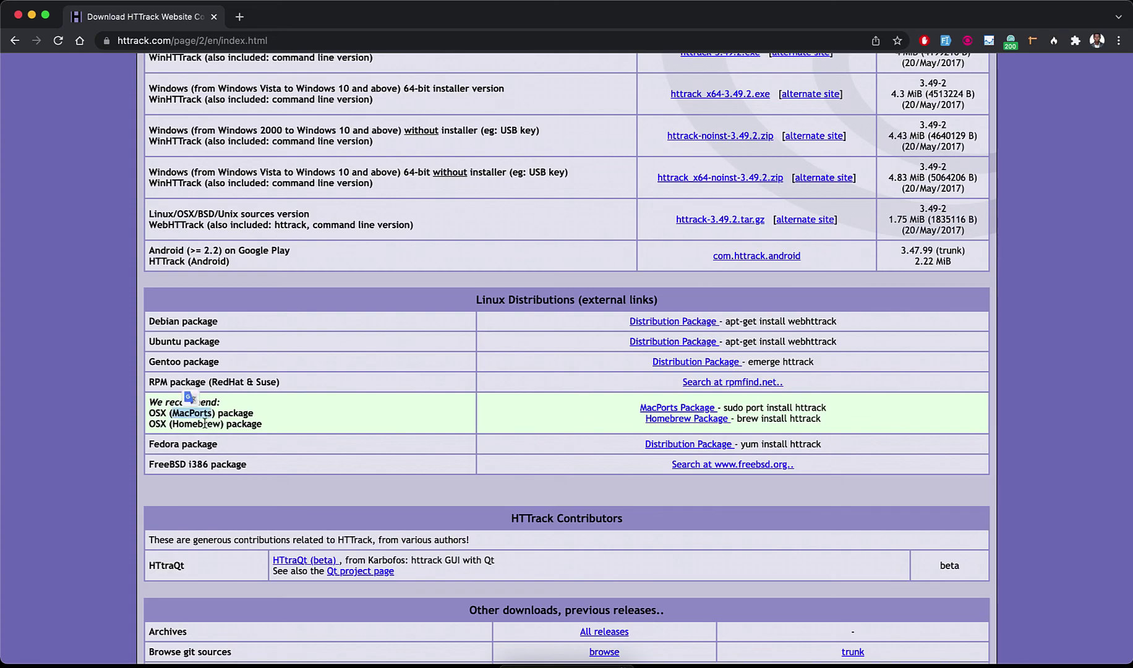
double_click(171, 443)
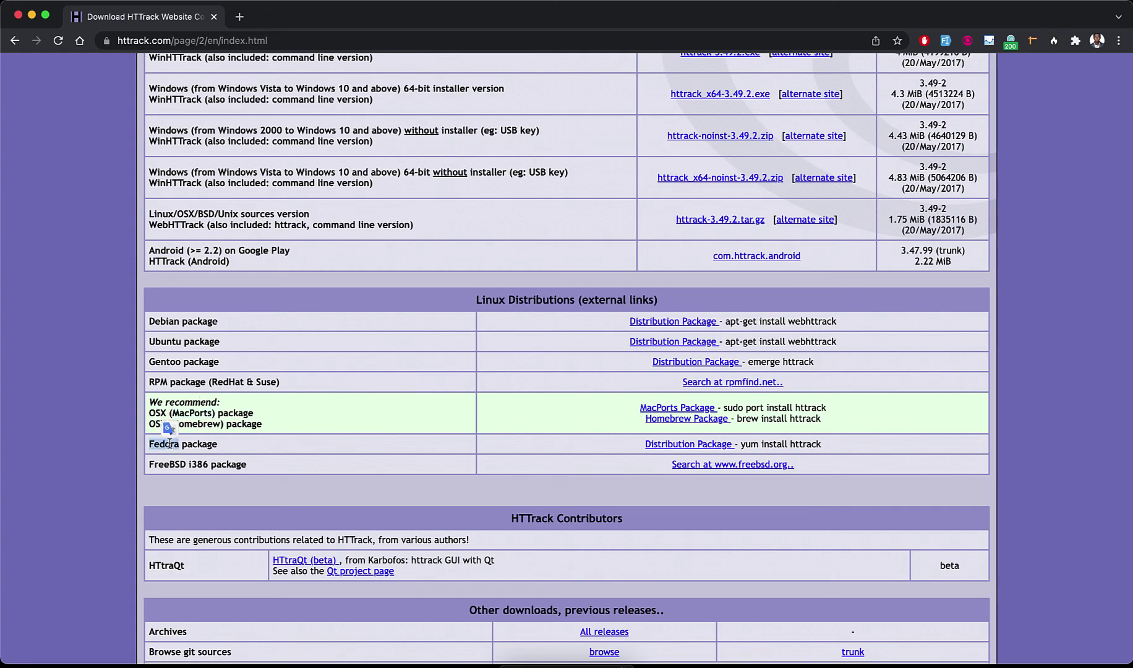
double_click(168, 464)
scroll(365, 469, down, 3)
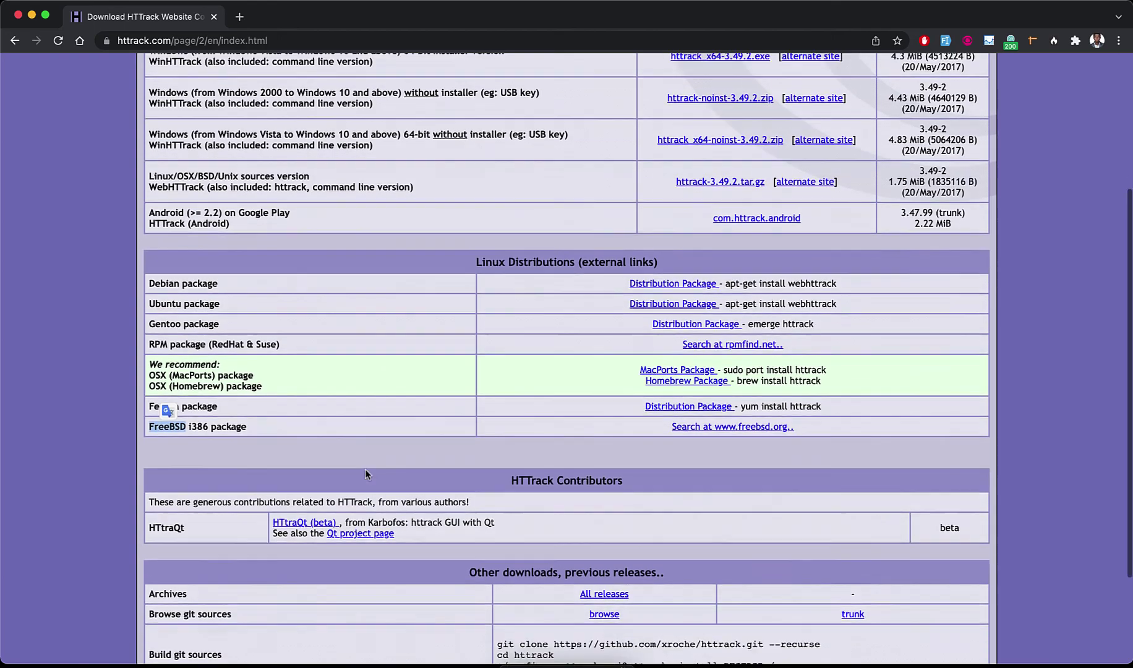
scroll(461, 481, up, 3)
scroll(461, 482, up, 3)
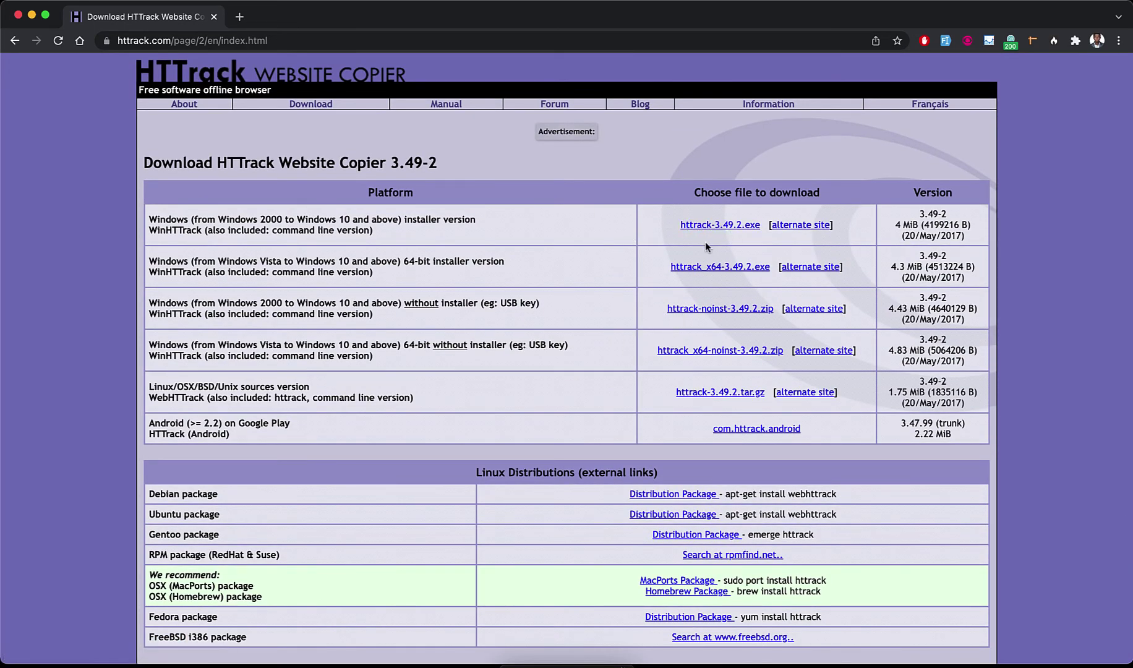
click(719, 227)
right_click(751, 428)
click(808, 396)
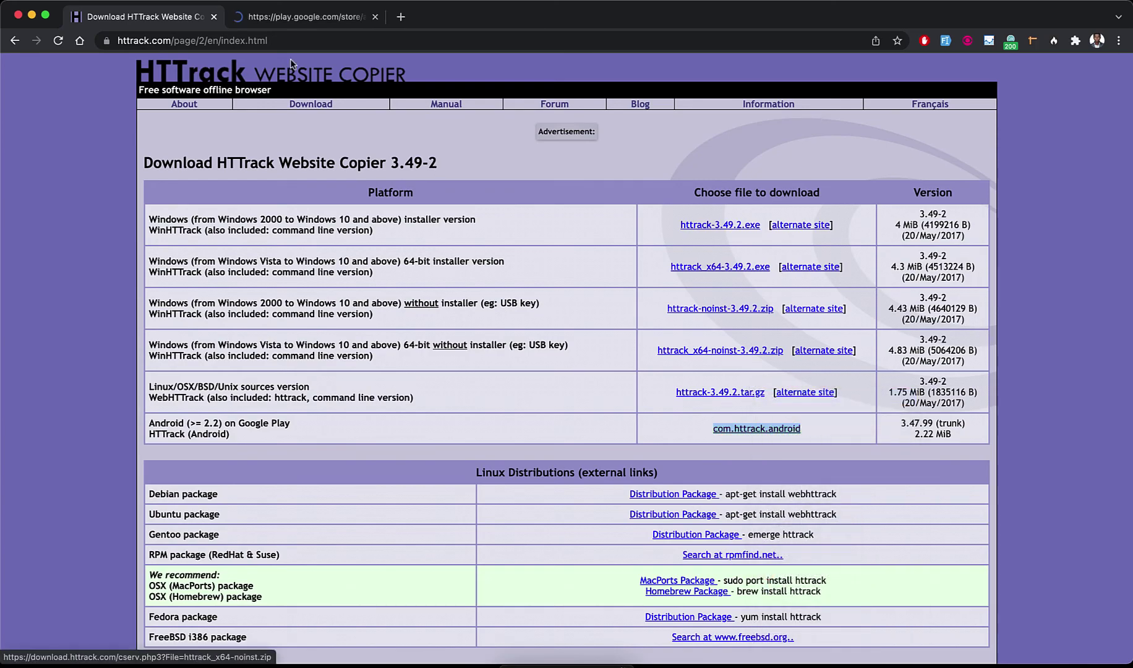
click(282, 18)
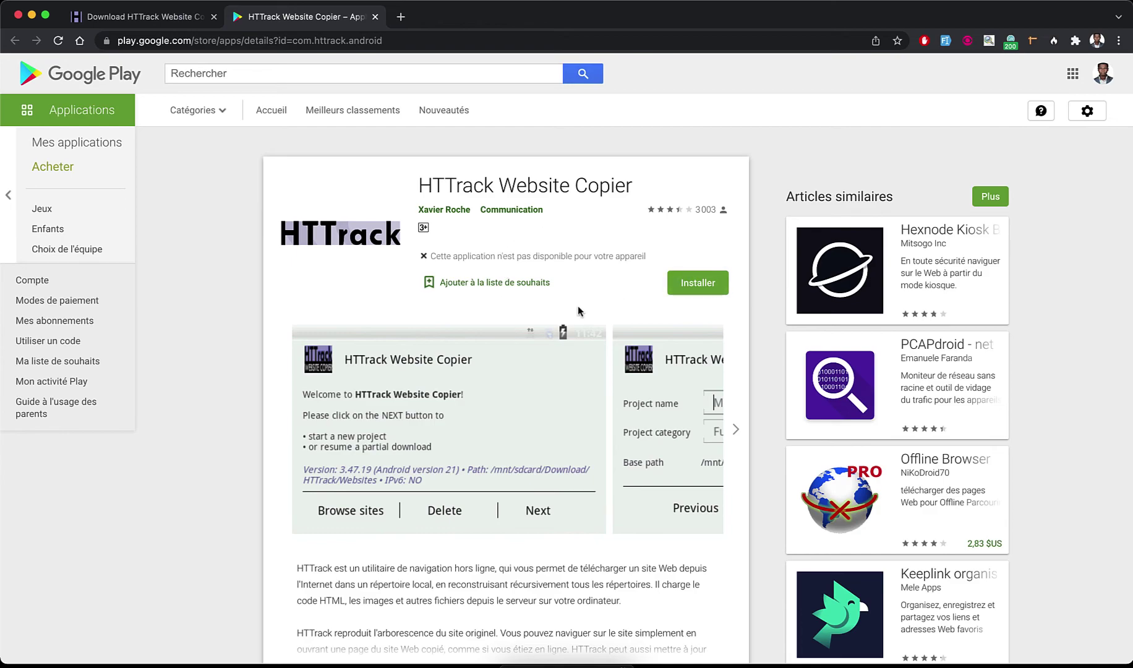
click(375, 17)
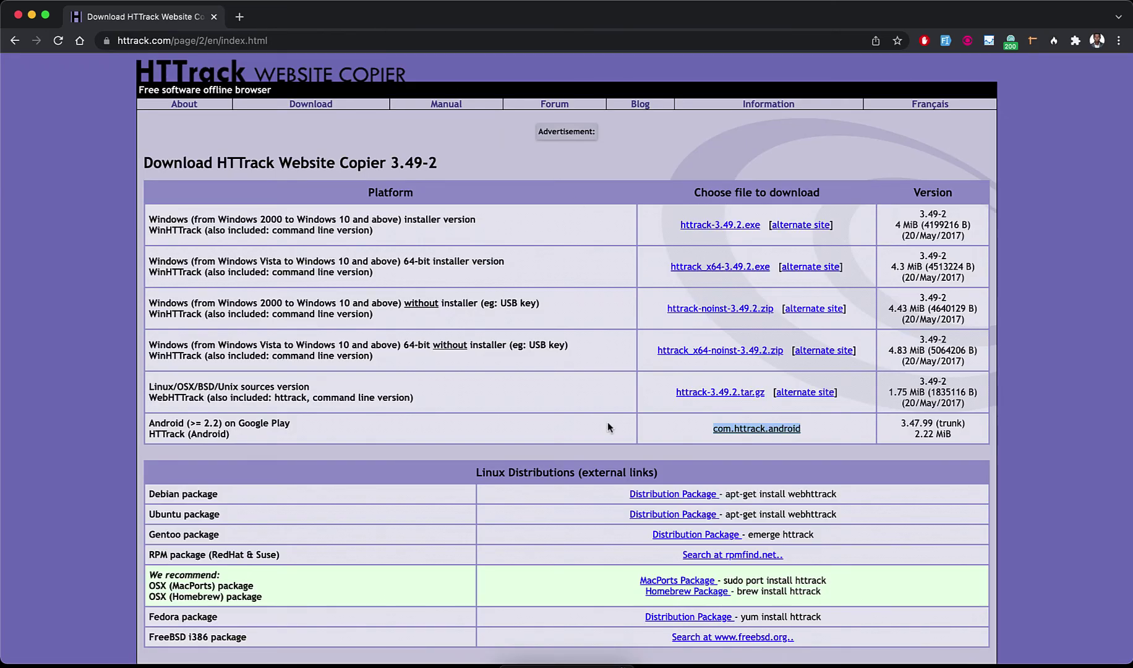
scroll(607, 422, down, 5)
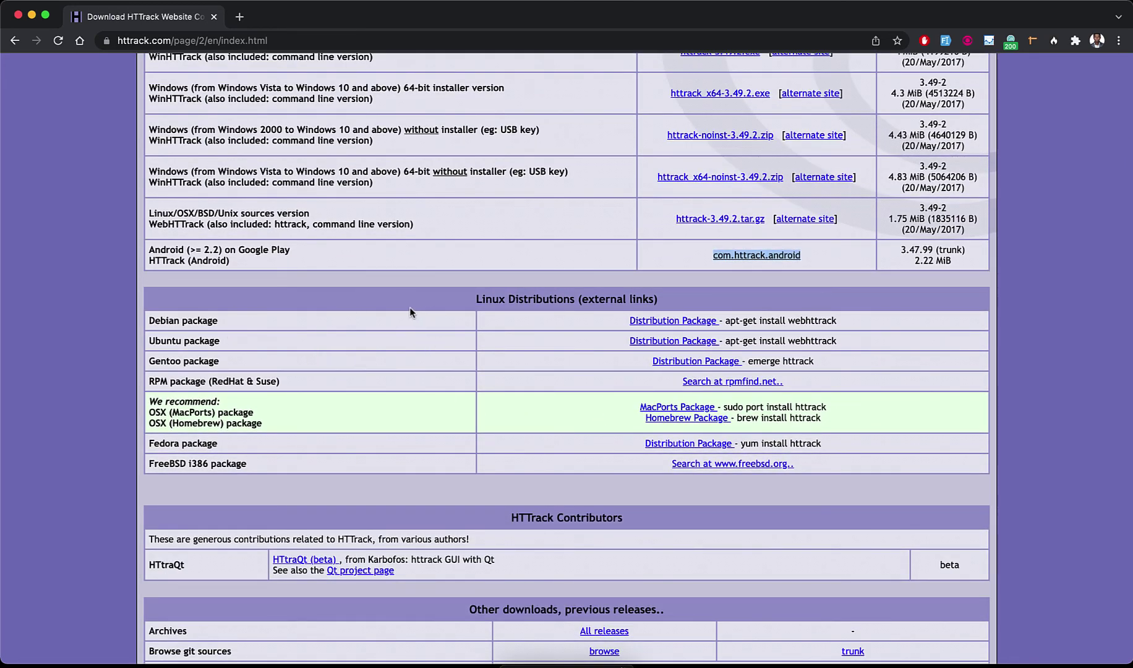
click(659, 362)
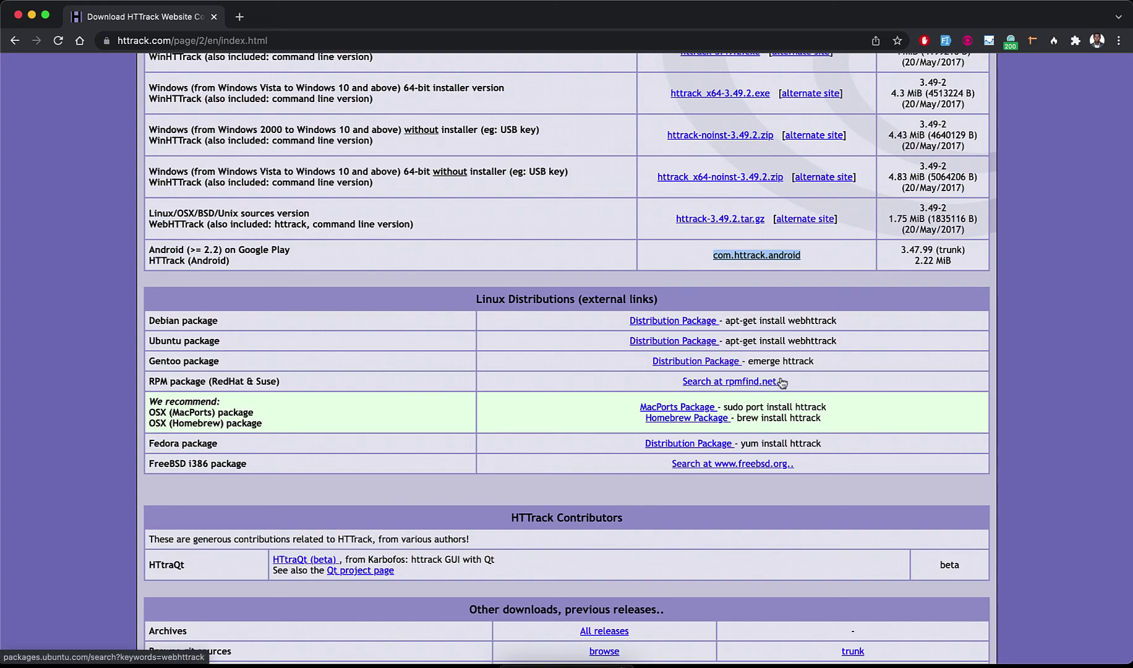
drag(726, 320, 844, 317)
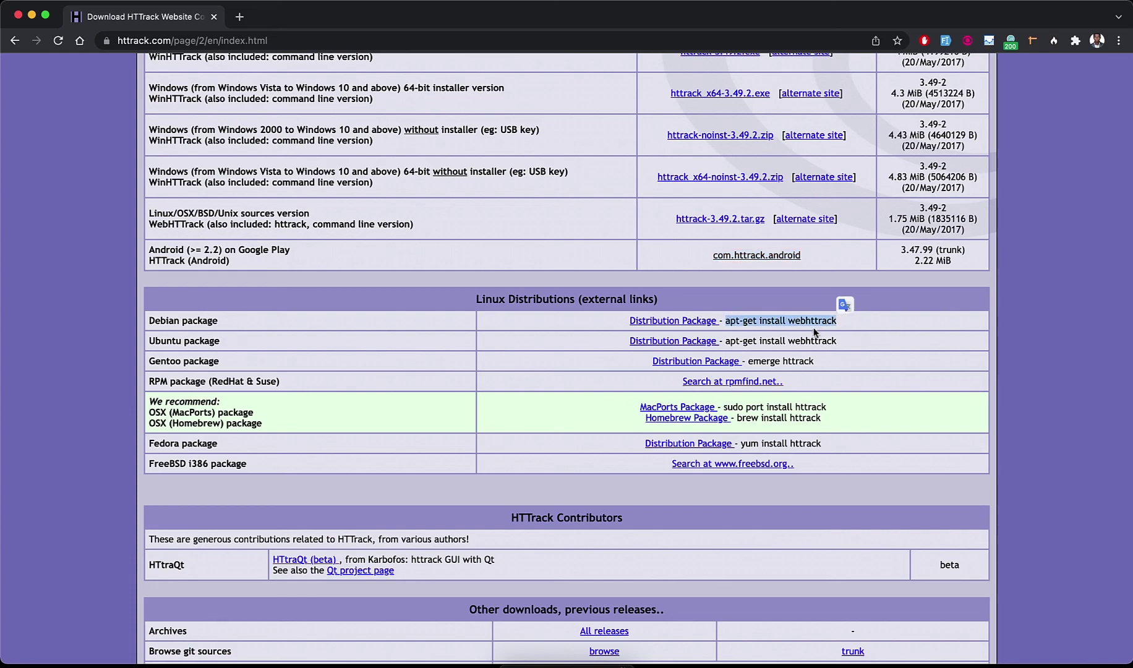
drag(726, 341, 839, 342)
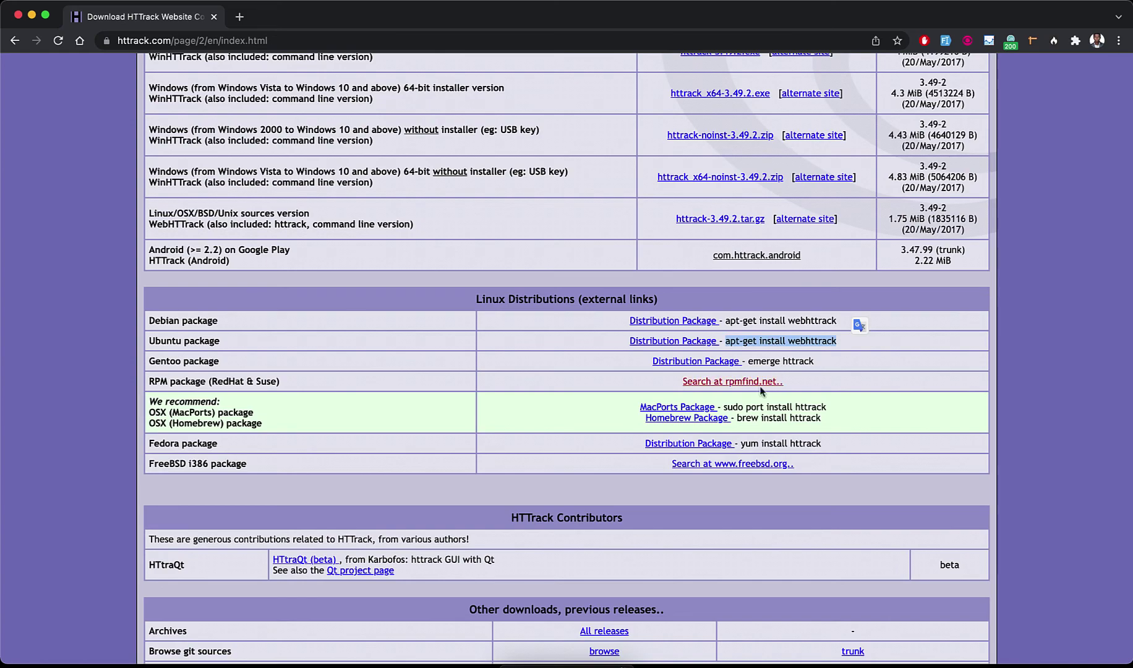
click(883, 426)
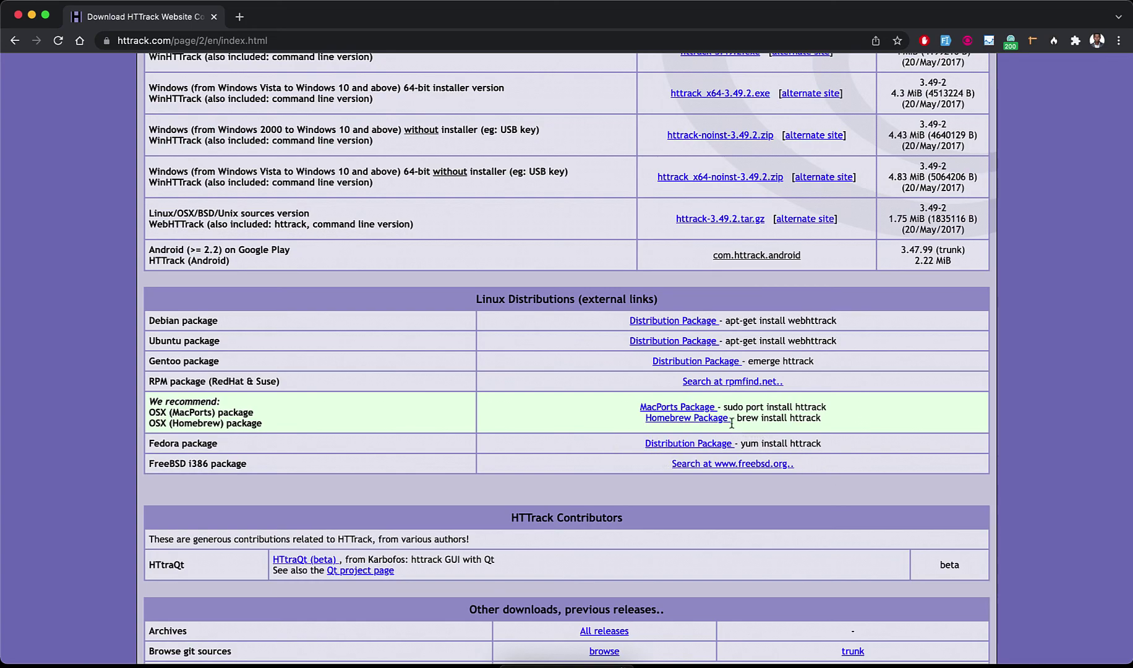
drag(722, 407, 820, 405)
drag(737, 419, 831, 421)
click(768, 413)
double_click(747, 419)
double_click(775, 418)
click(800, 421)
scroll(791, 424, down, 3)
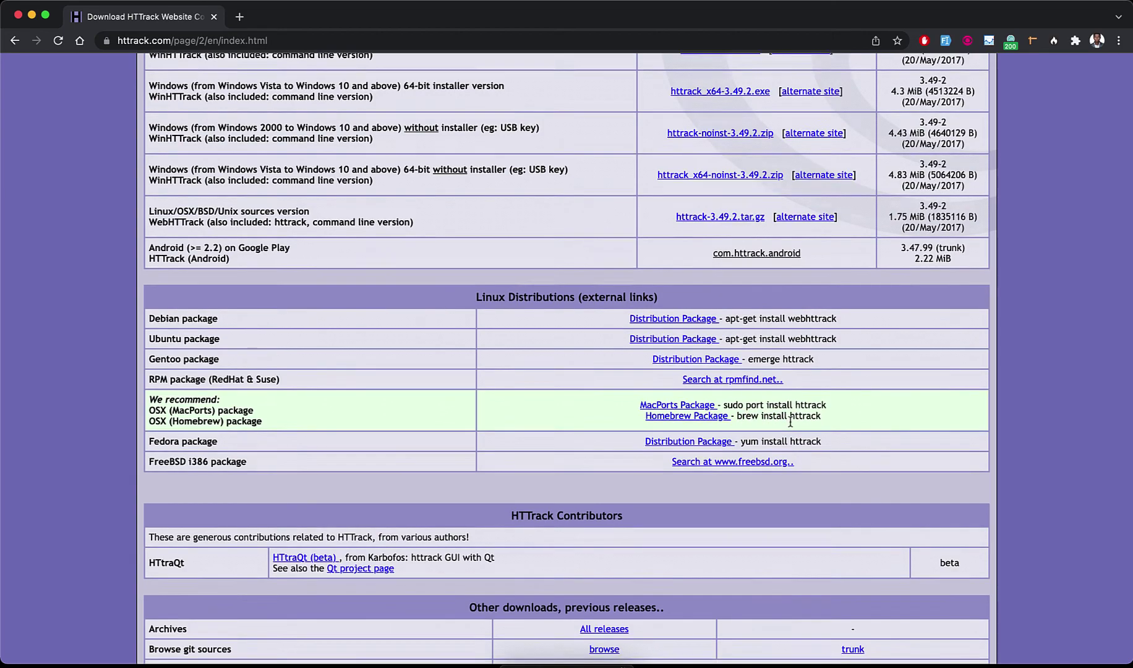
scroll(792, 424, up, 3)
scroll(792, 424, down, 3)
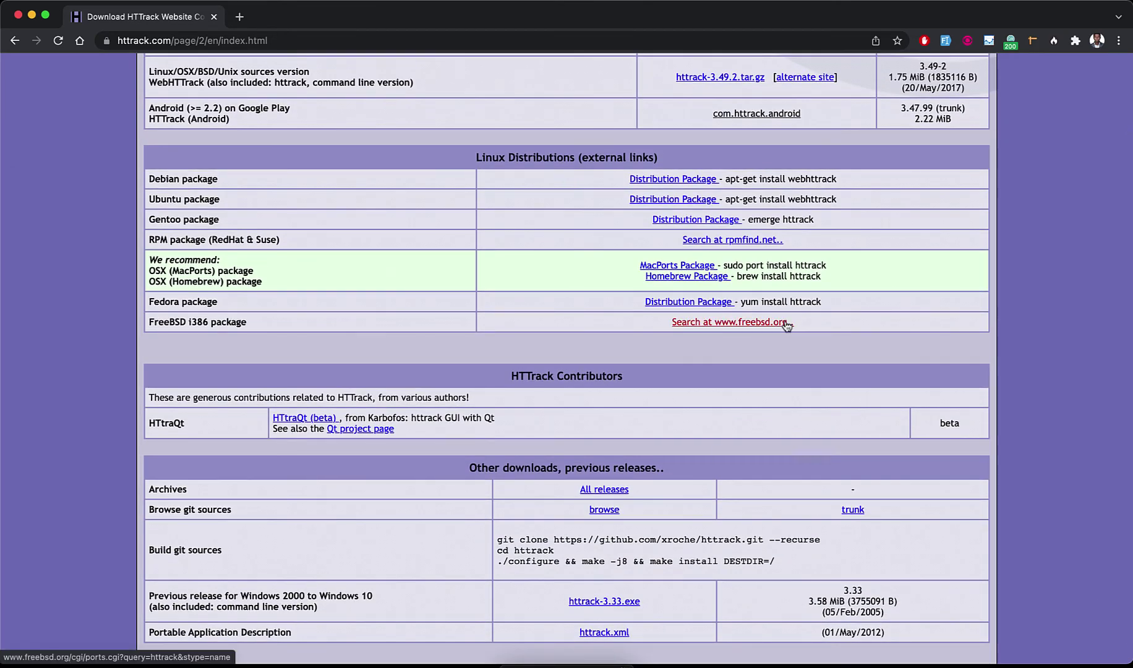
- Launch Terminal via Spotlight and run 'brew install httrack'
key(super+space)
text(ter)
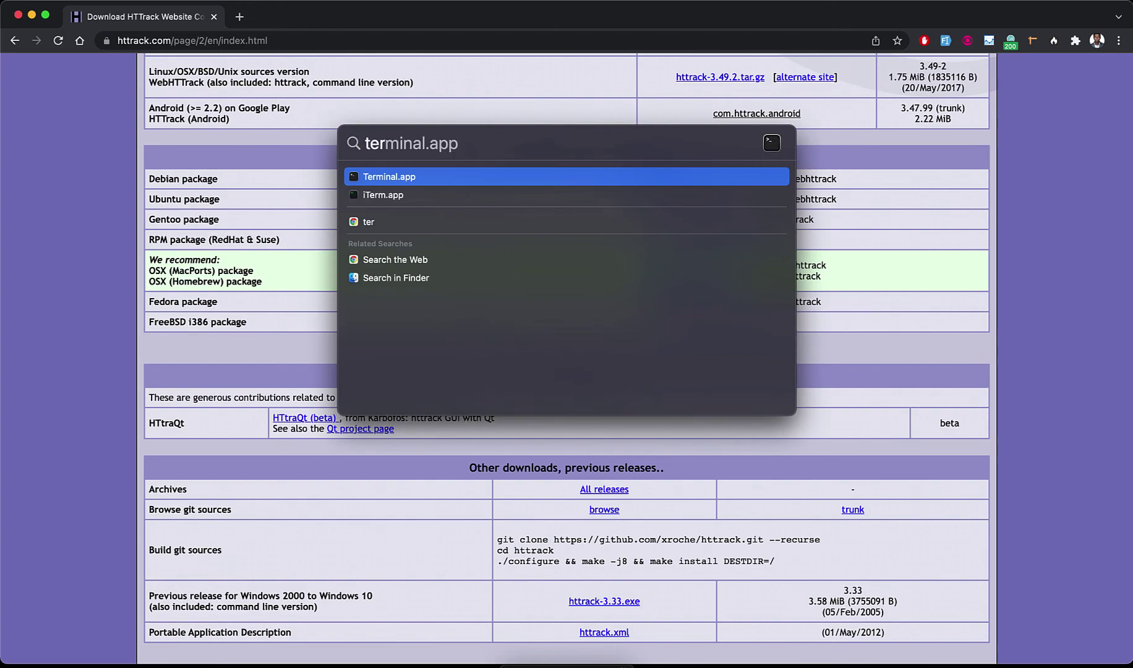
key(Return)
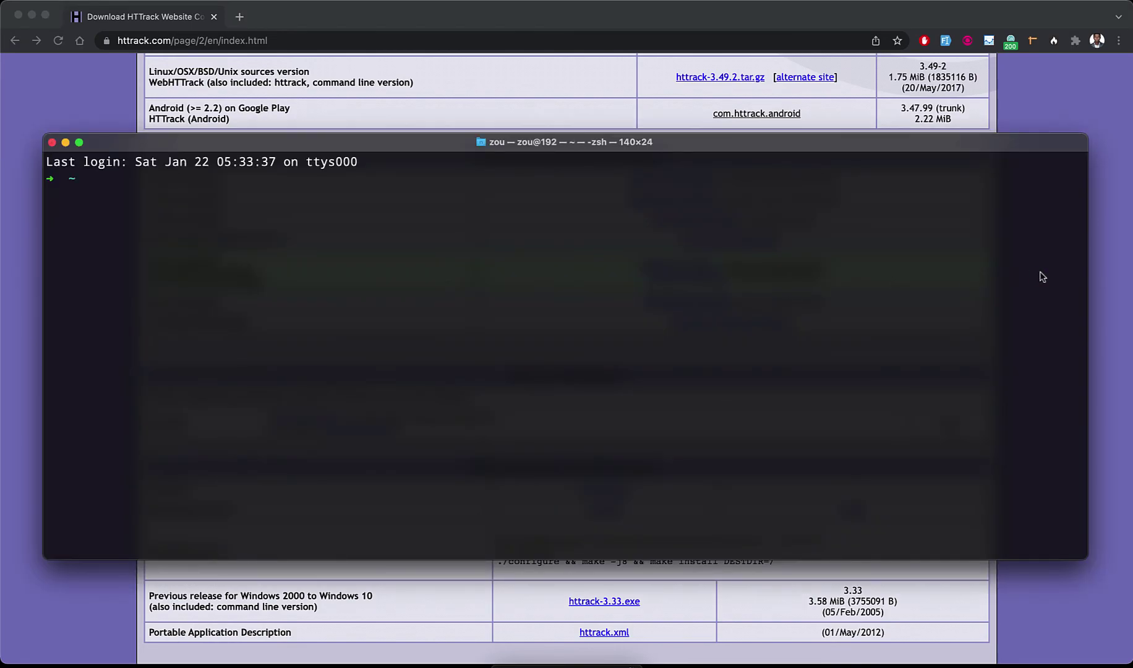
scroll(717, 110, down, 2)
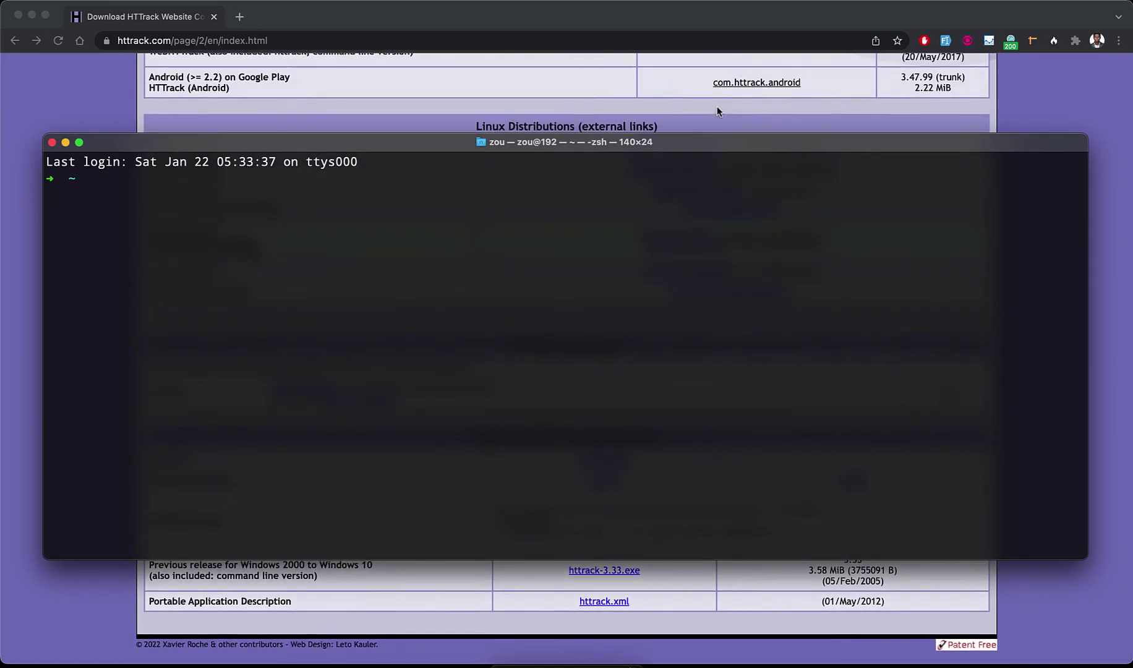
drag(726, 144, 726, 299)
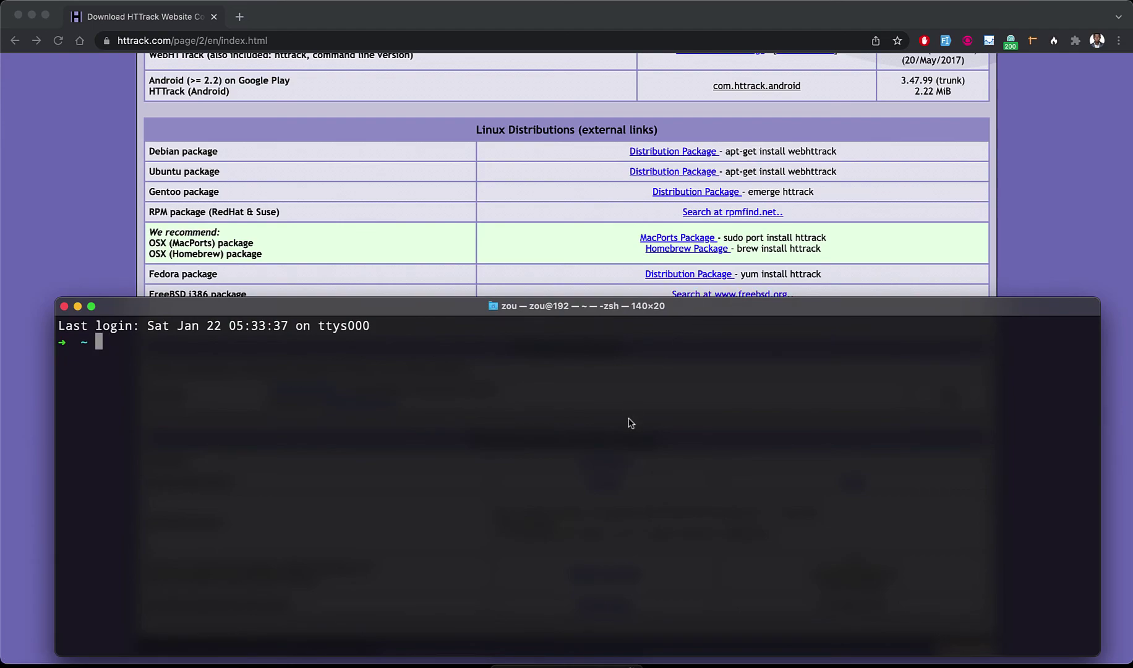
text(brew instal)
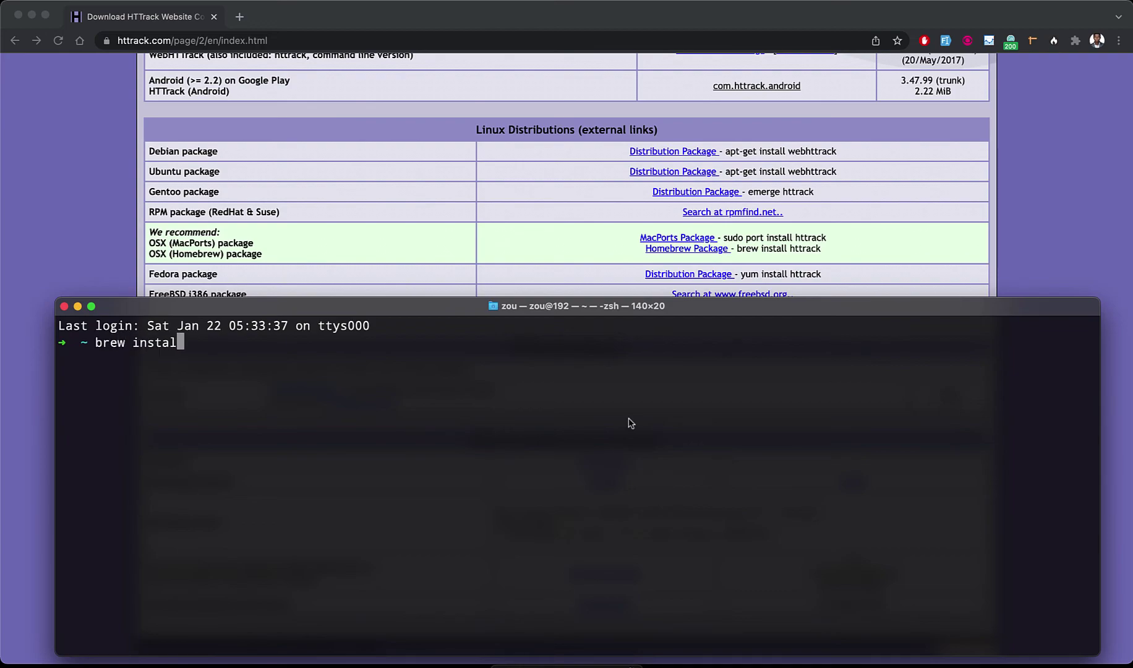
text(l httrack)
key(Return)
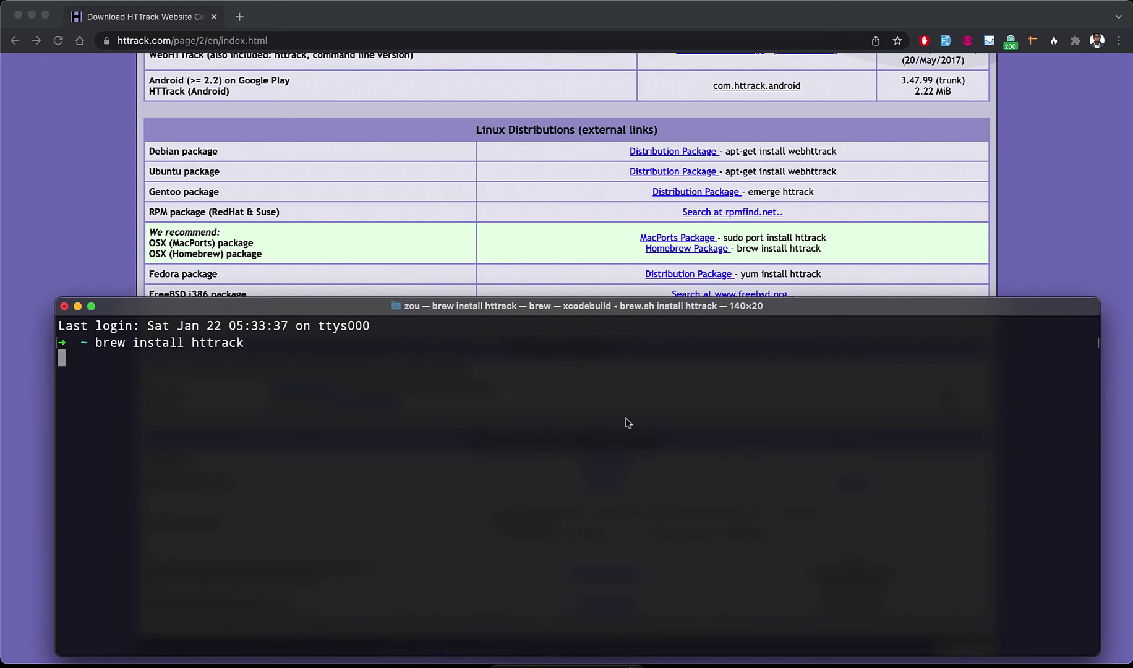
- Enlarge the window and read the warning that httrack 3.49.2_1 is already installed and up-to-date
drag(544, 301, 559, 211)
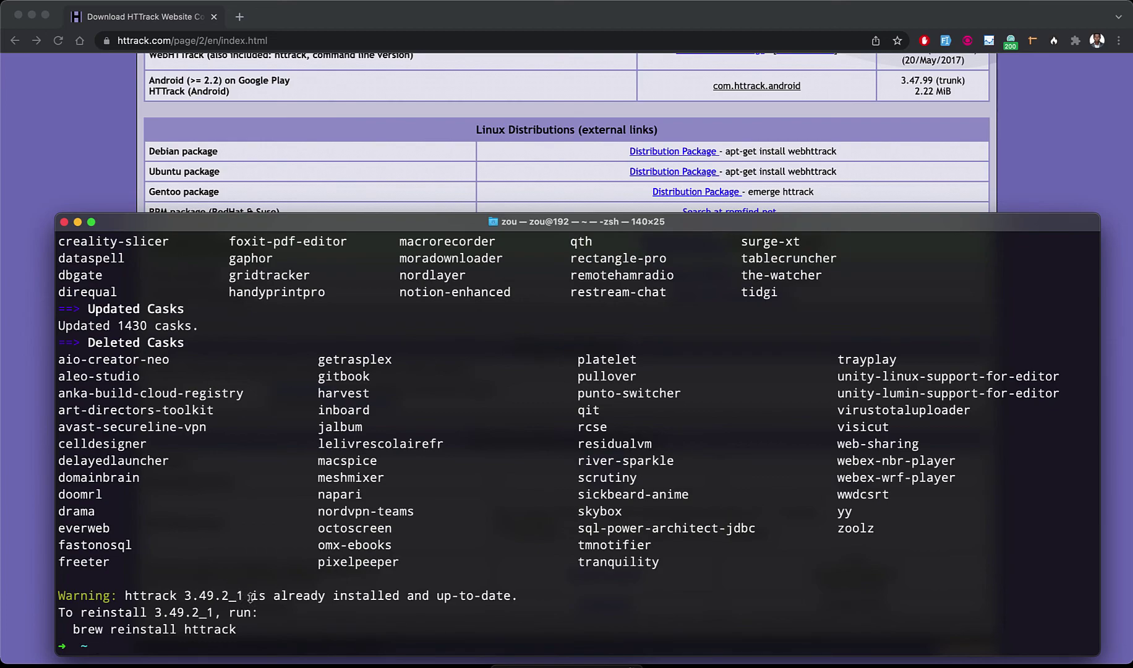
drag(250, 599, 506, 600)
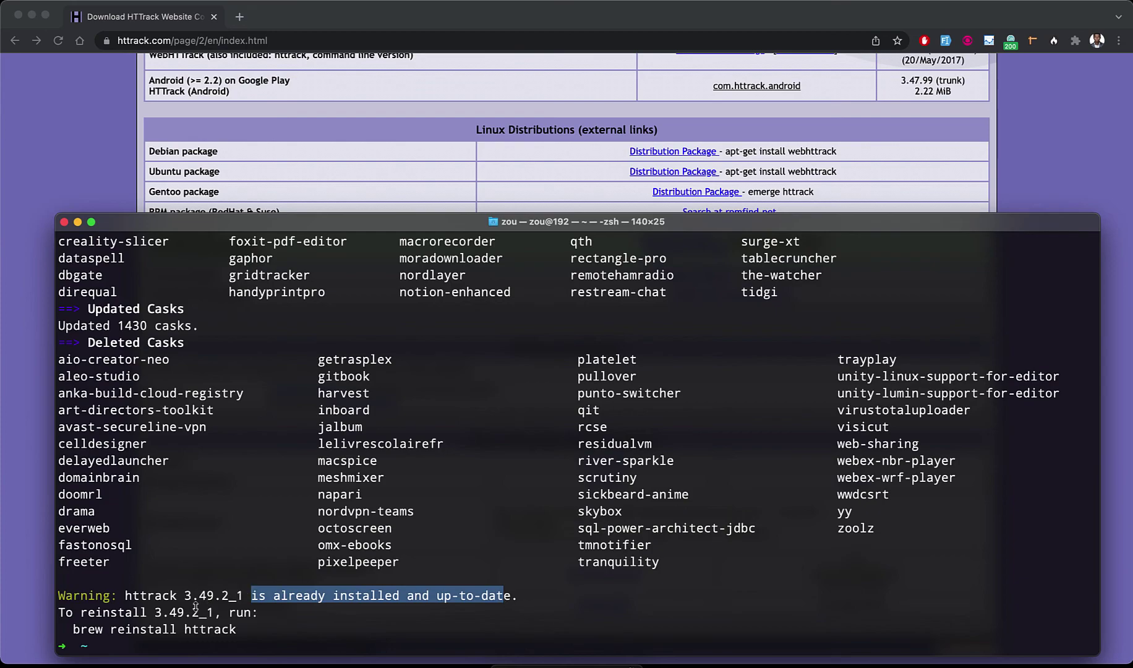
key(Up)
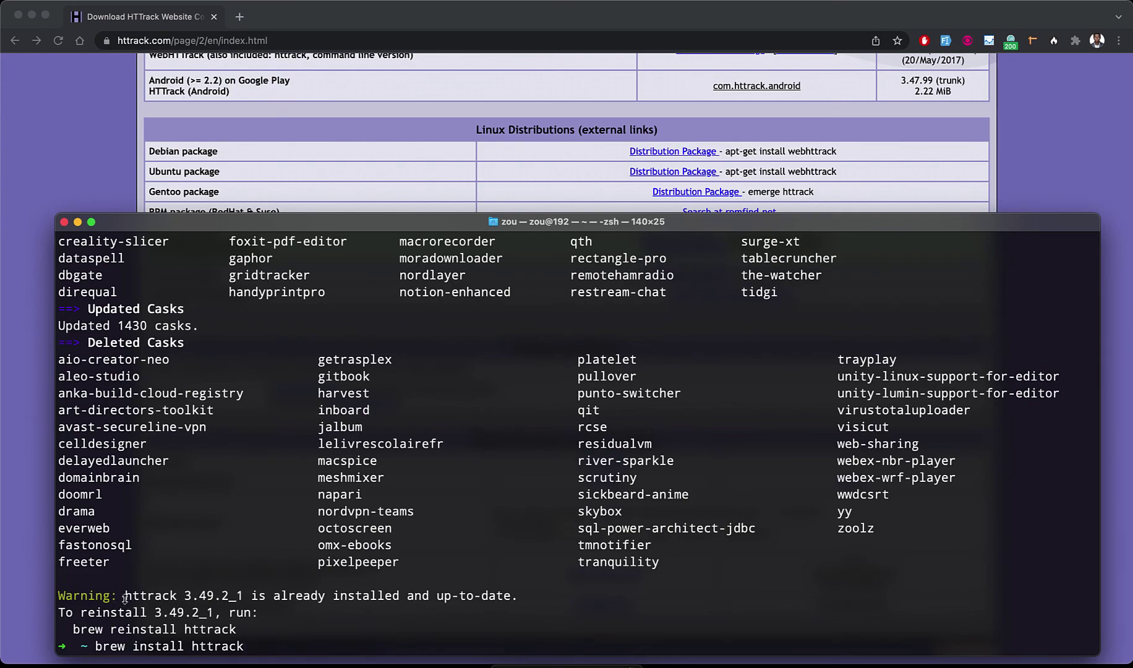
drag(124, 597, 303, 617)
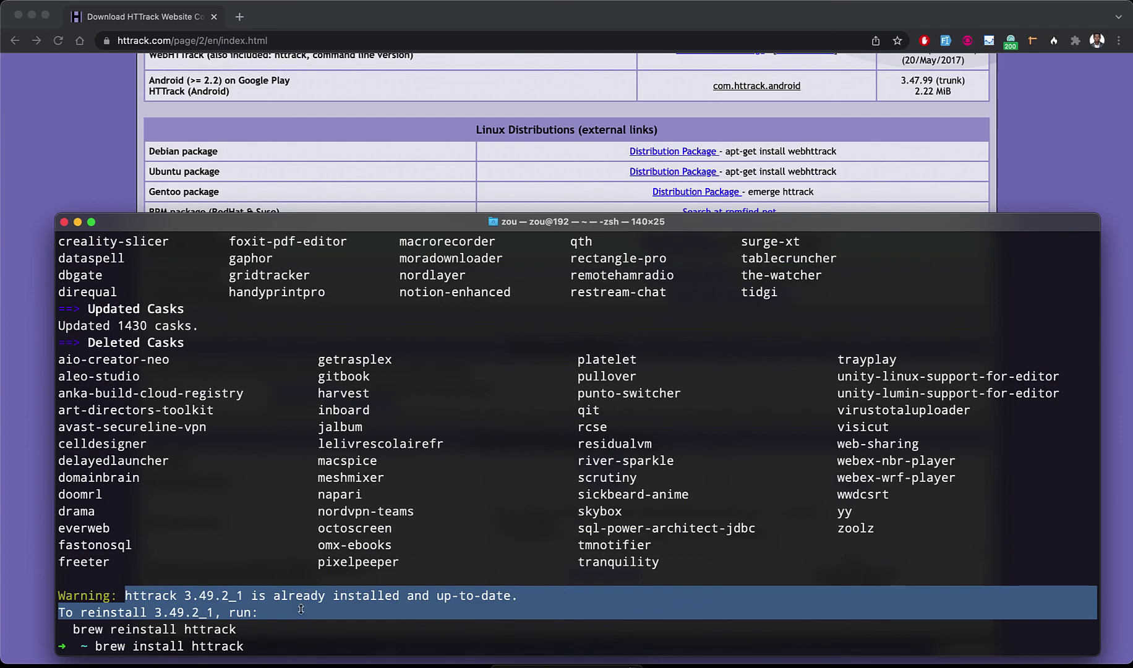
click(302, 612)
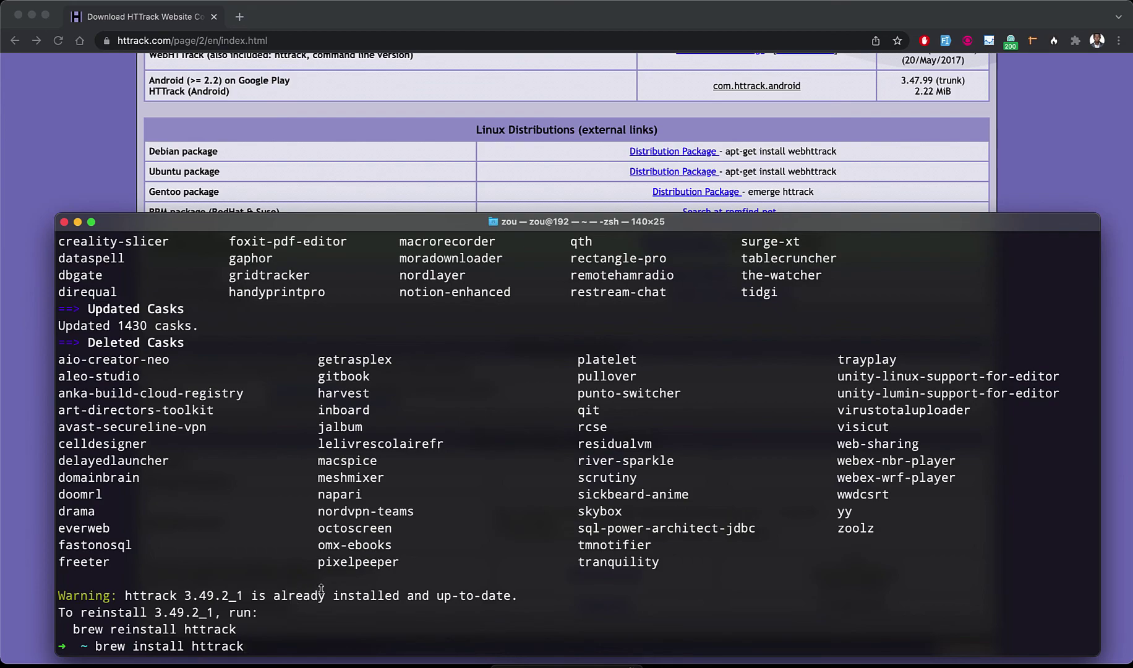
double_click(150, 595)
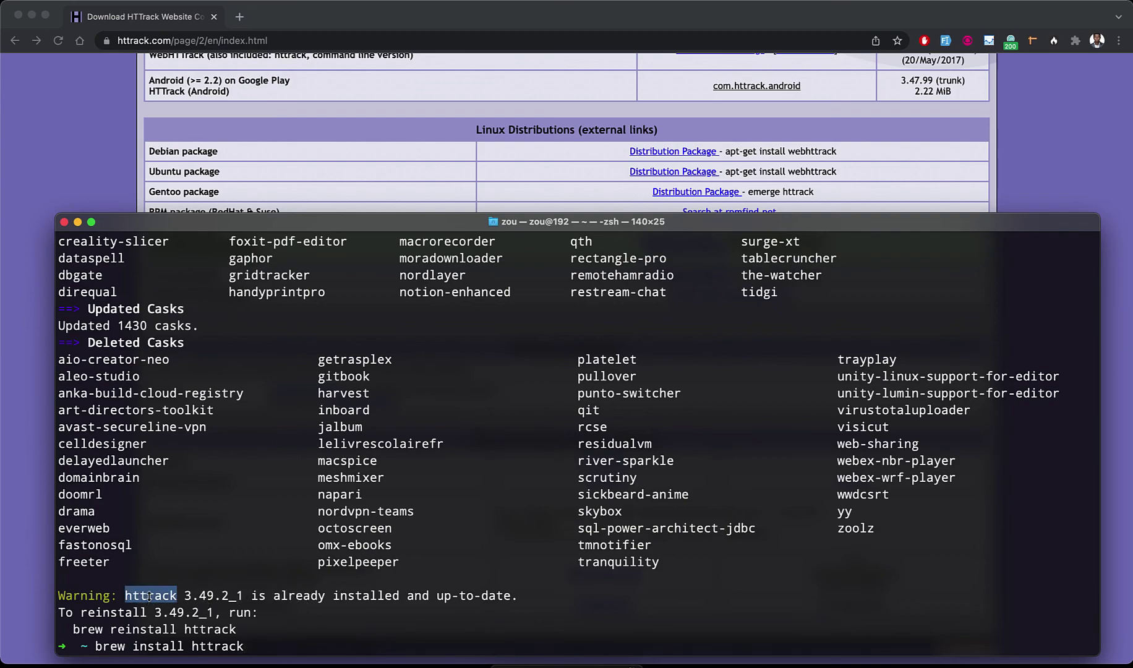
double_click(291, 597)
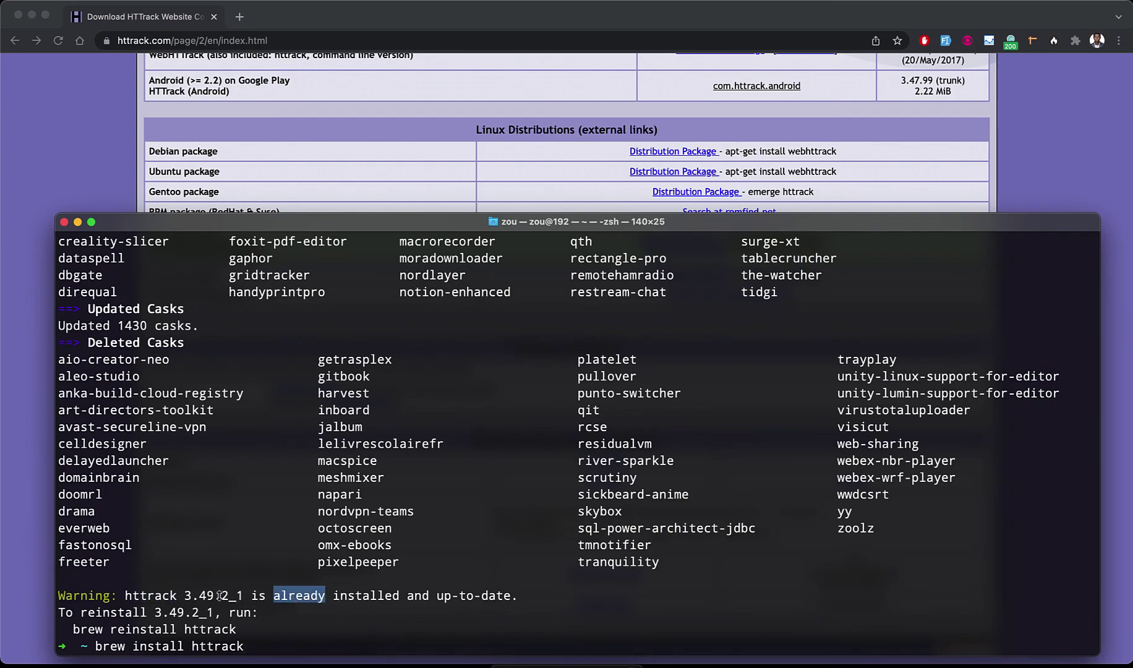
click(166, 599)
double_click(166, 598)
double_click(346, 599)
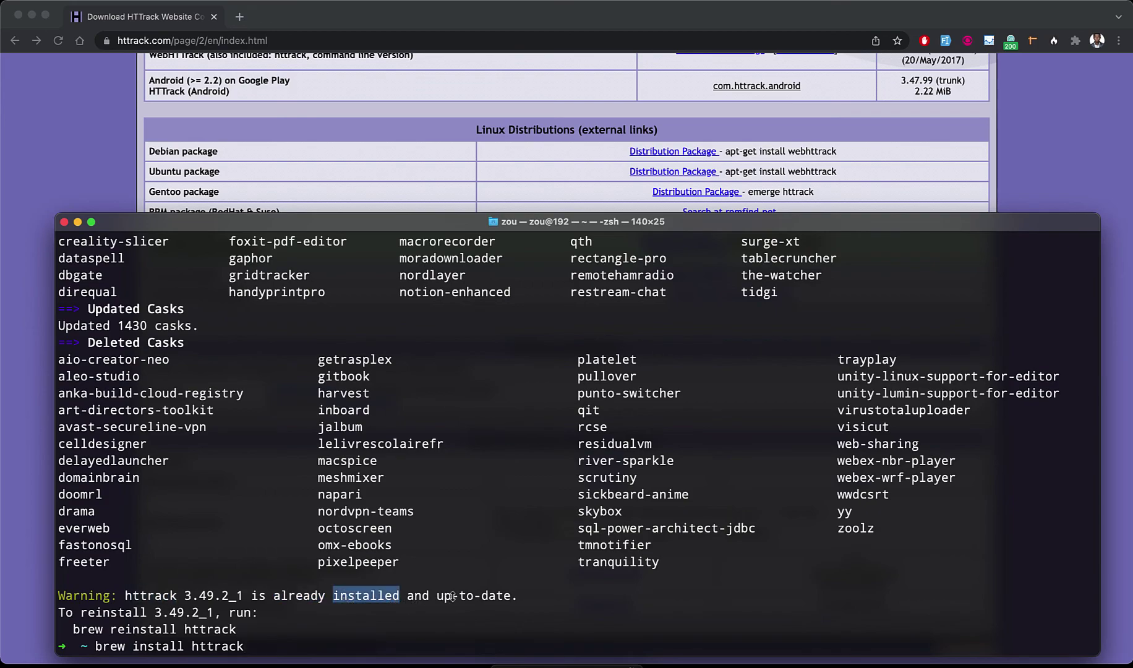
click(399, 618)
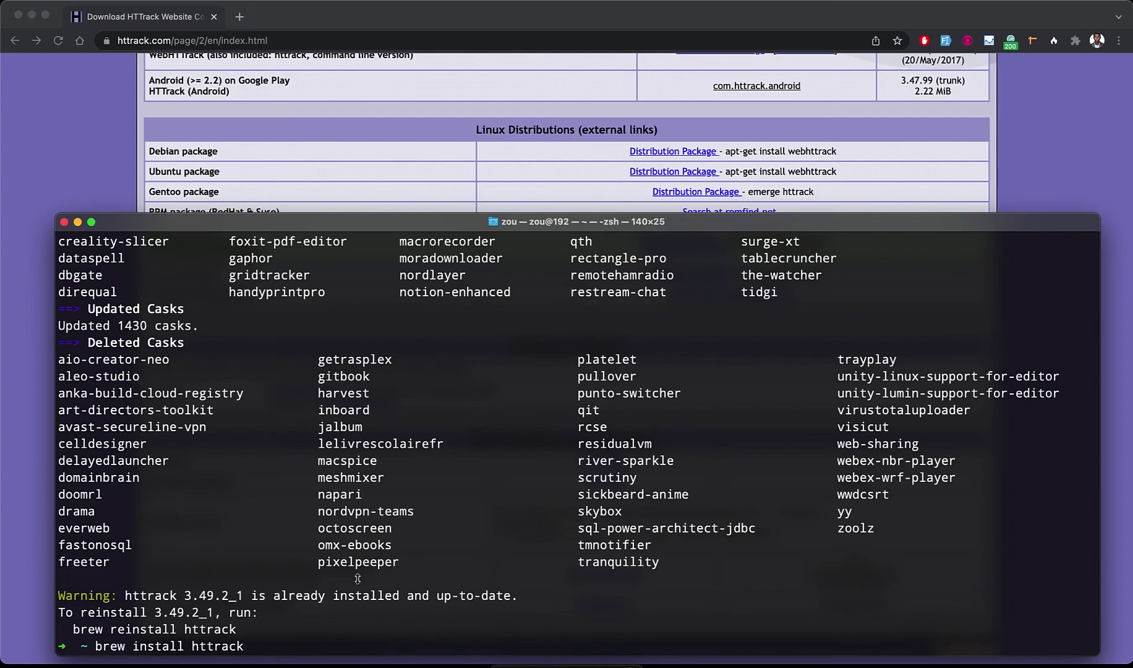
- Erase the recalled install command and run 'clear' for a fresh prompt
key(BackSpace)
key(BackSpace)
key(BackSpace)
key(BackSpace)
key(BackSpace)
key(BackSpace)
key(BackSpace)
key(BackSpace)
key(BackSpace)
key(BackSpace)
key(BackSpace)
key(BackSpace)
key(BackSpace)
key(BackSpace)
key(BackSpace)
key(BackSpace)
key(BackSpace)
key(BackSpace)
key(BackSpace)
key(BackSpace)
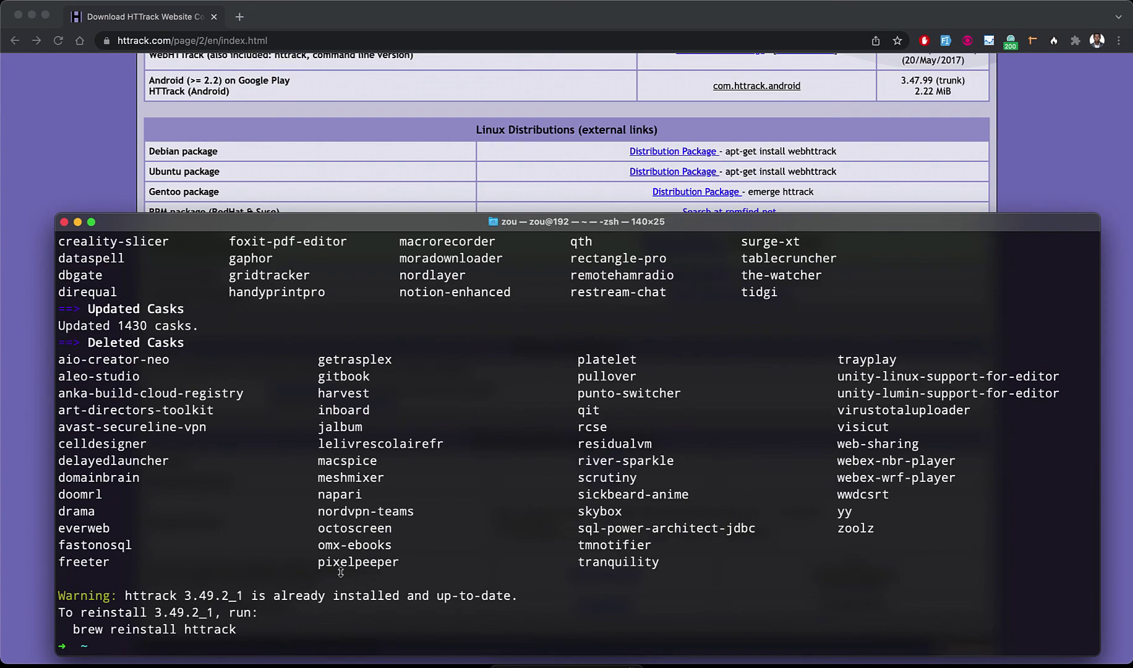
text(clear)
key(Return)
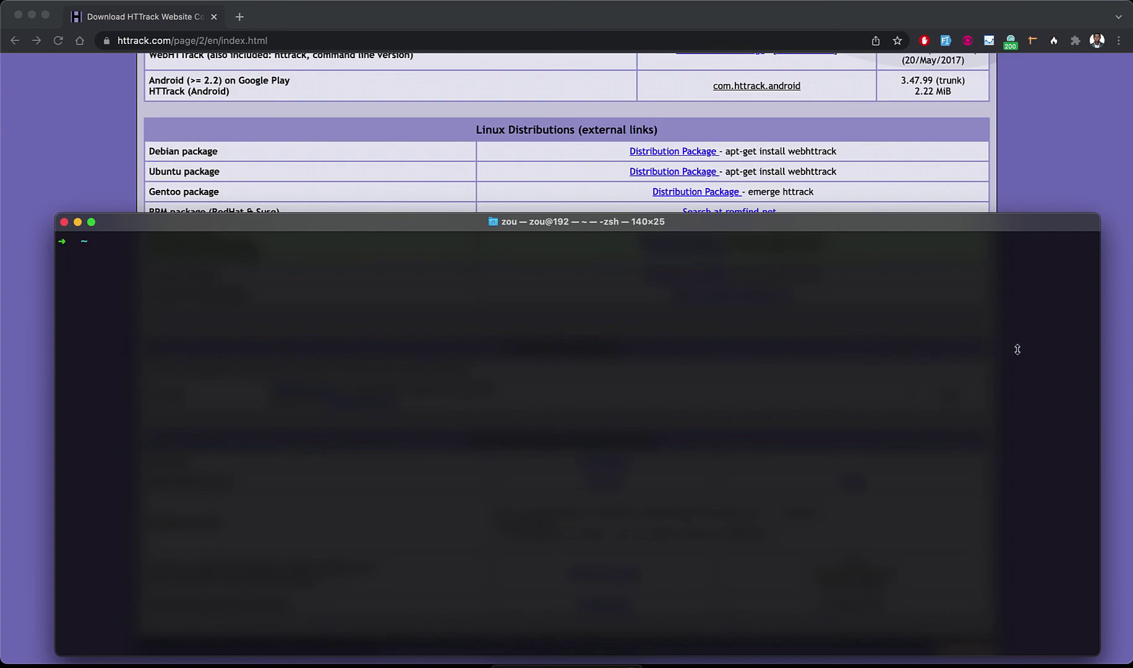
- Move and hide the Terminal window, then open a new blank Chrome tab
drag(750, 225, 753, 174)
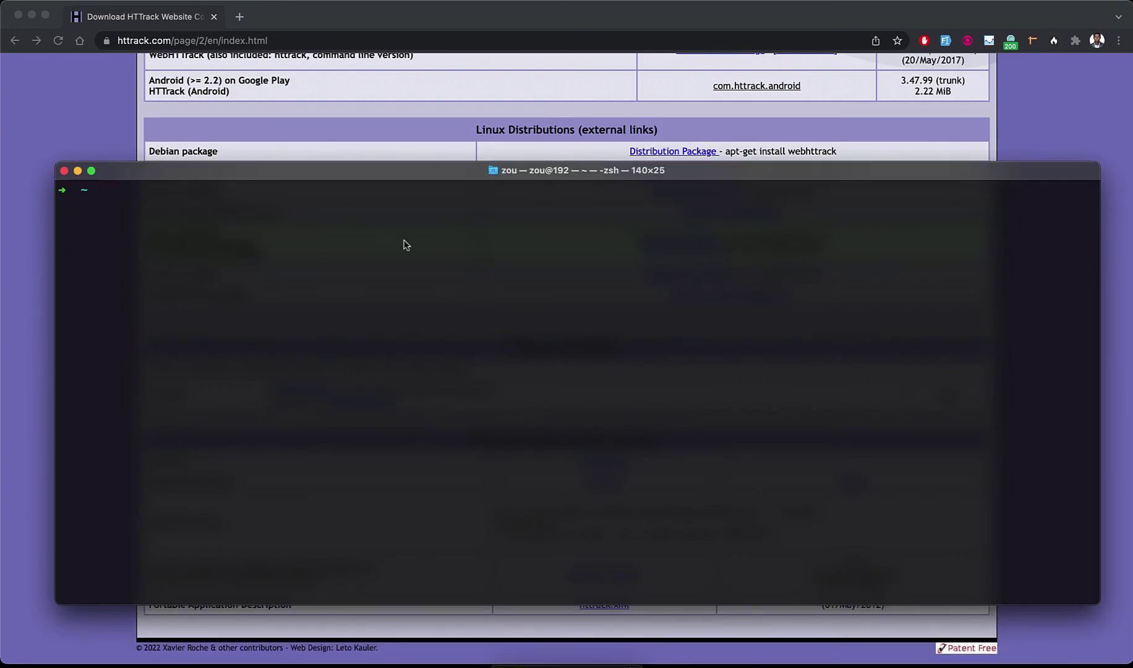
click(301, 133)
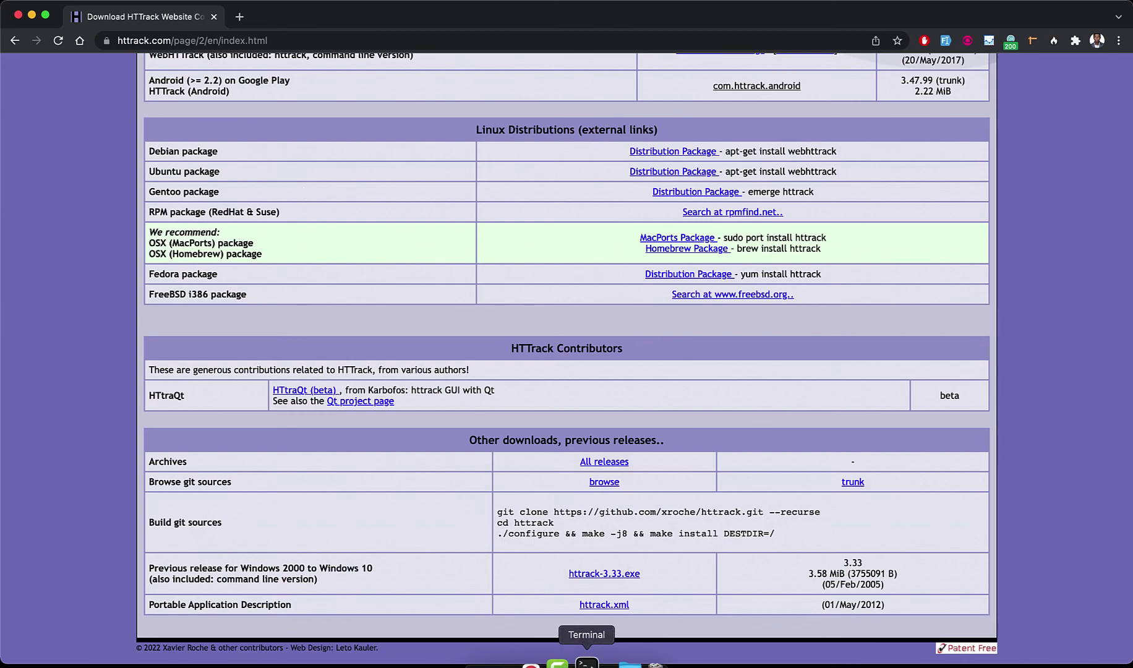
click(578, 654)
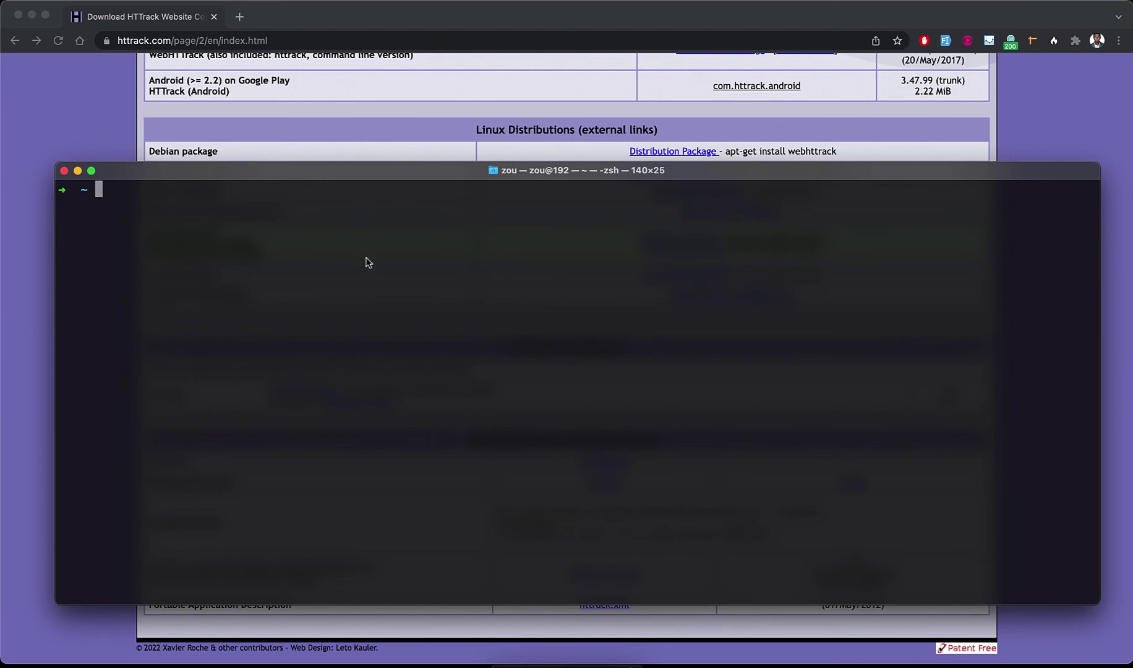
key(super+q)
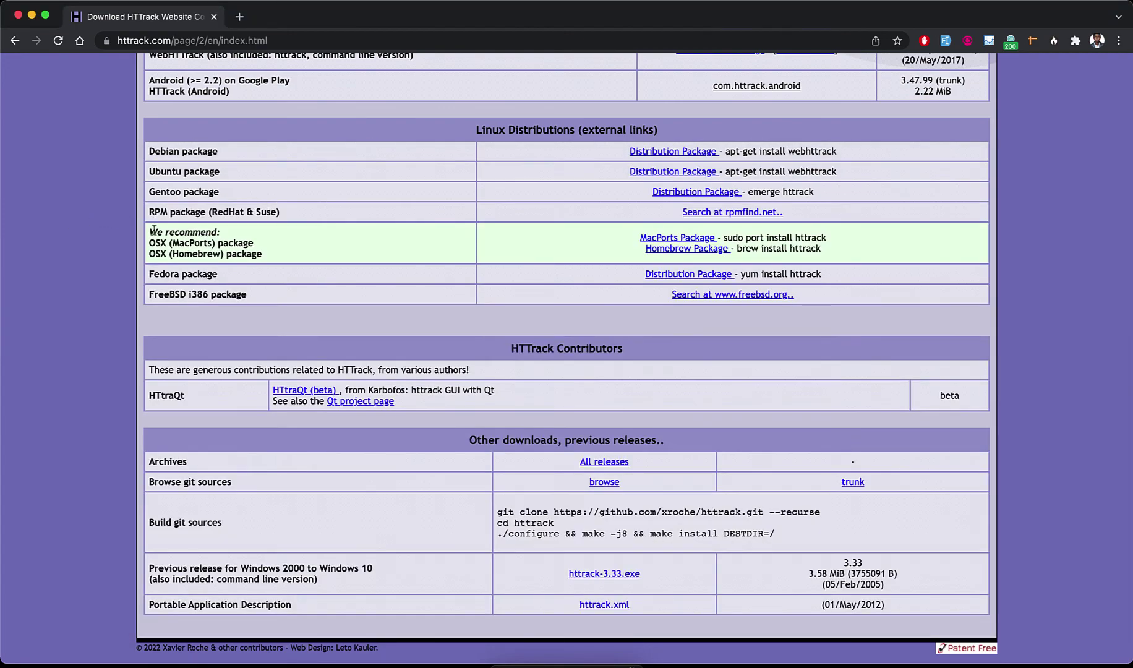
key(super+t)
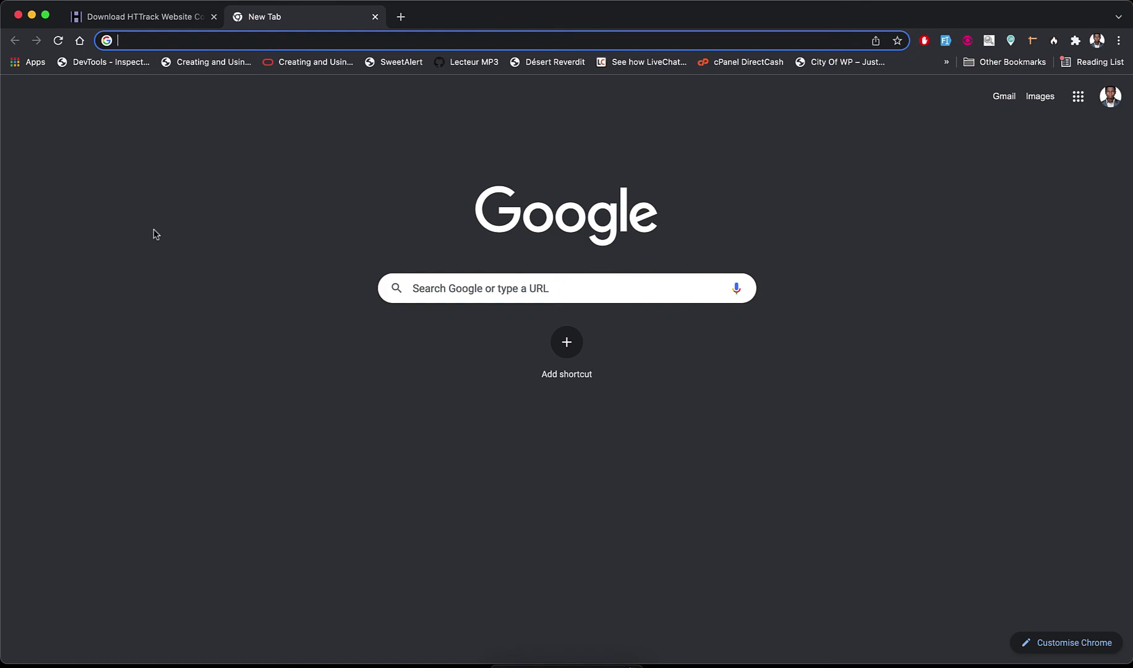
- Search Google for 'boostrap template admin' and scroll to the themes.getbootstrap.com result
text(boostrap tem)
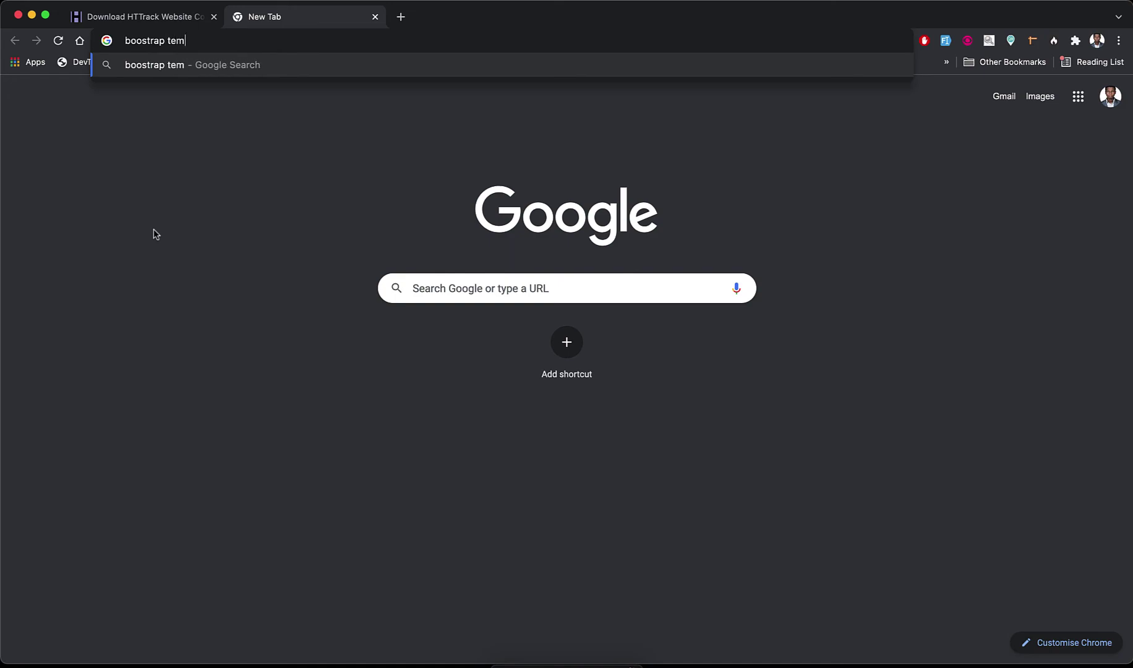
text(plate admin)
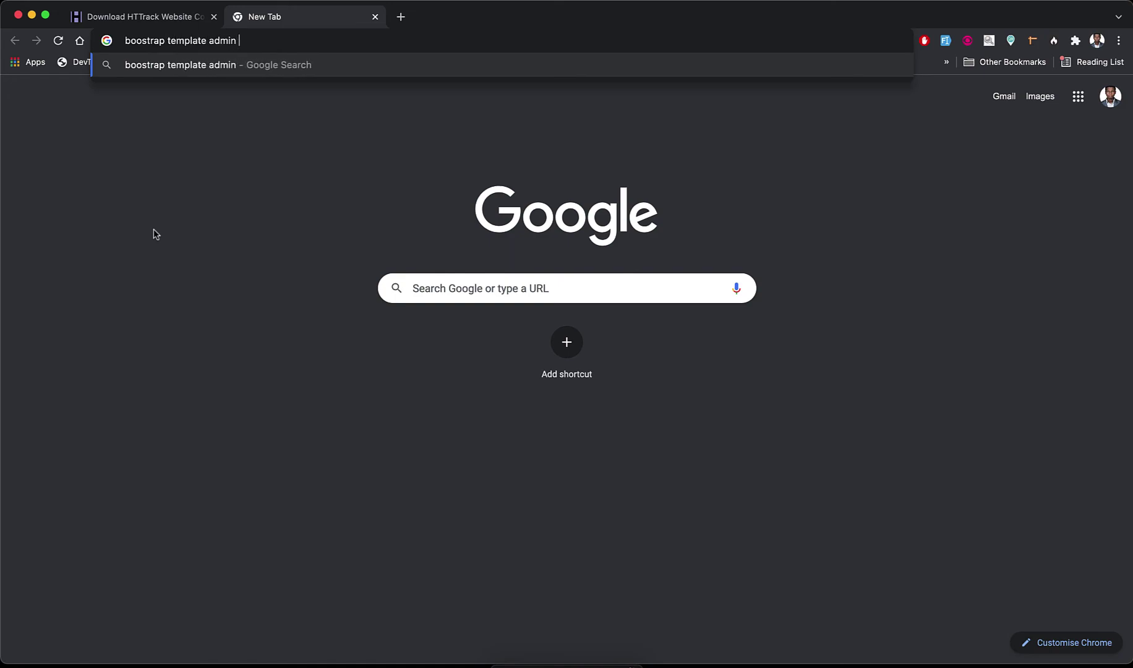
key(Return)
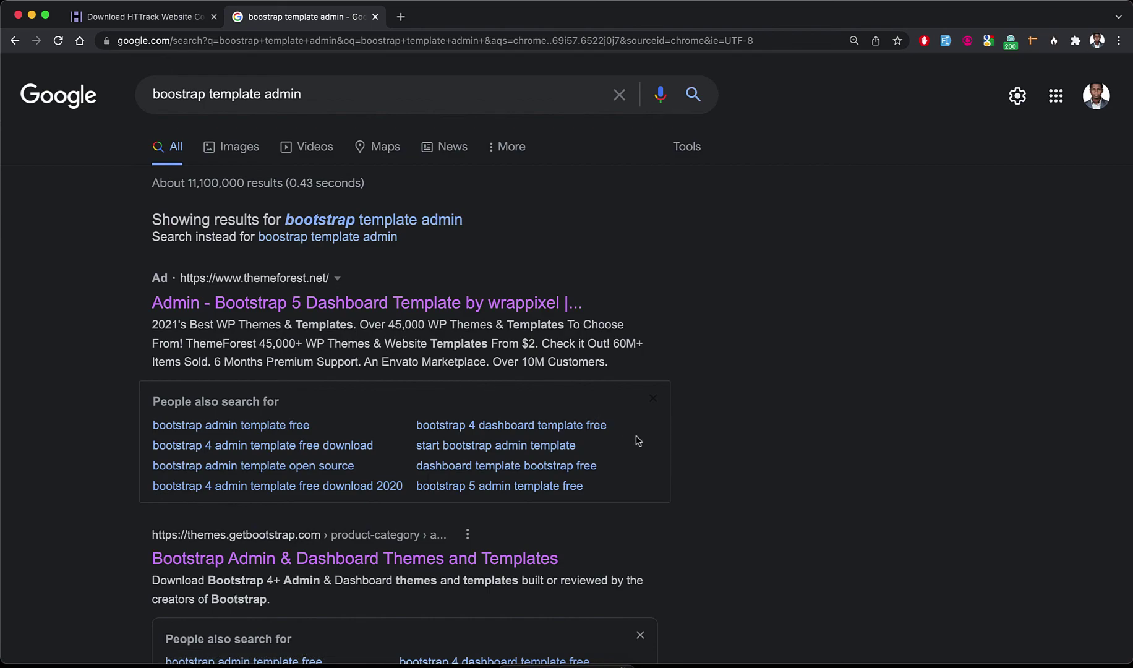
scroll(440, 411, down, 3)
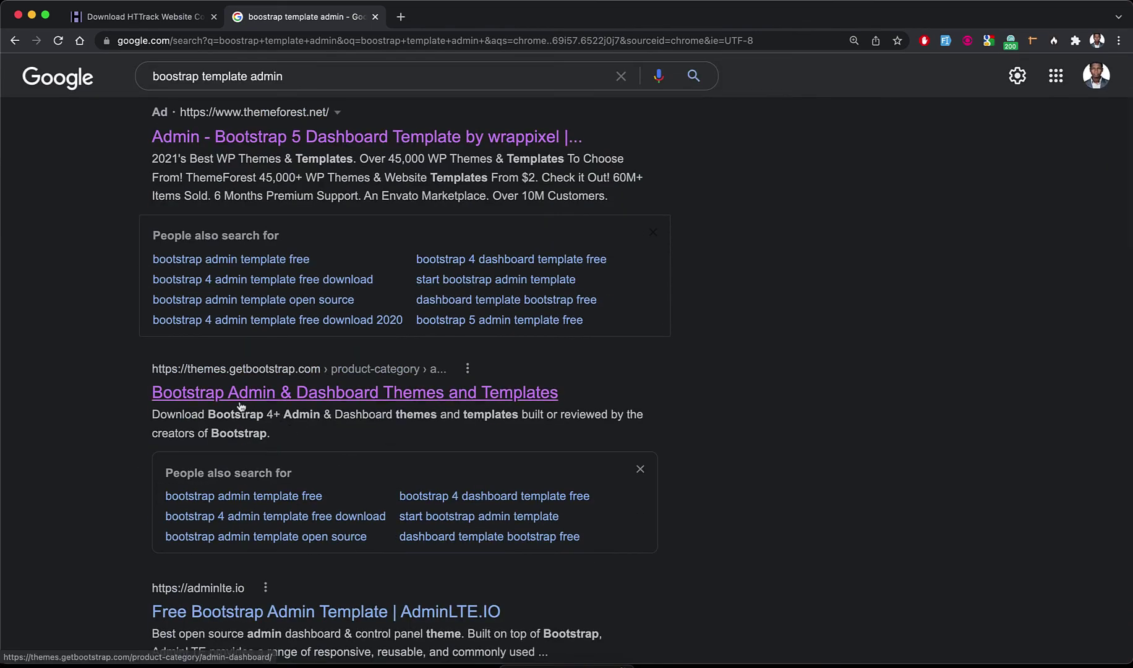
- Open the themes.getbootstrap.com admin dashboard themes result in its new tab
super+click(323, 399)
click(465, 23)
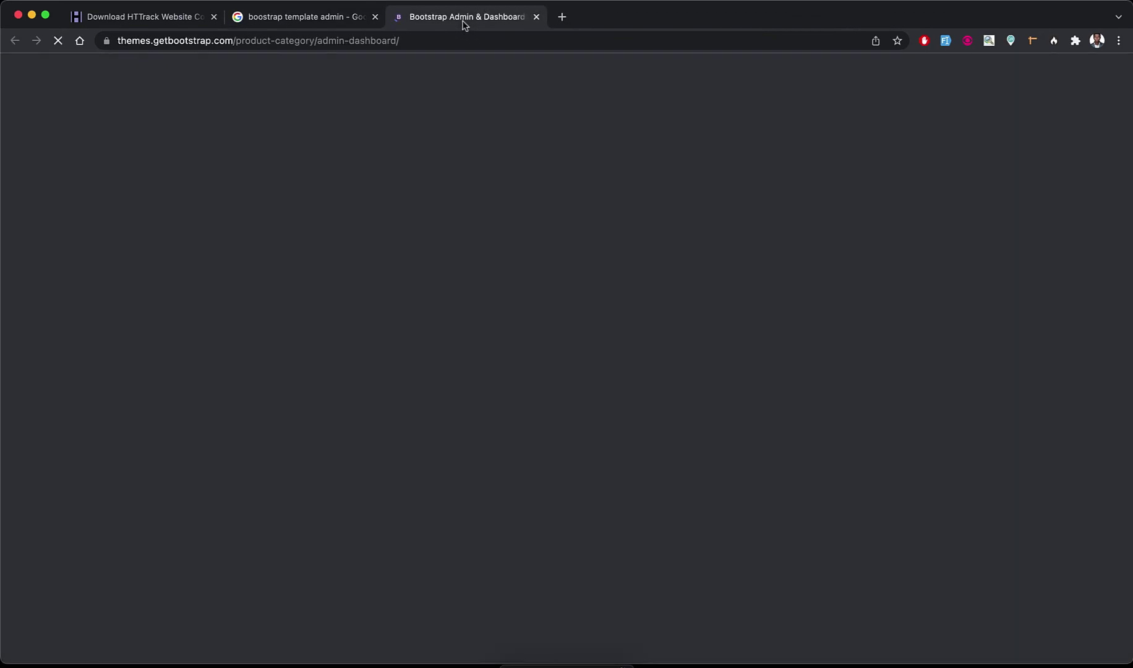
scroll(612, 398, down, 4)
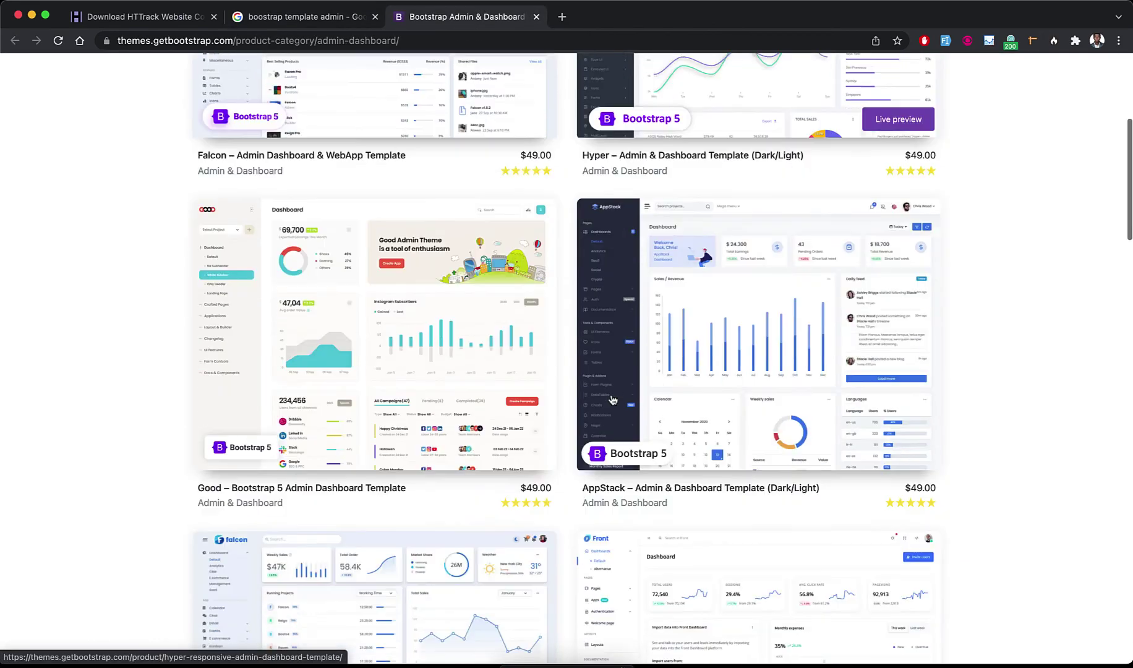
scroll(613, 399, up, 4)
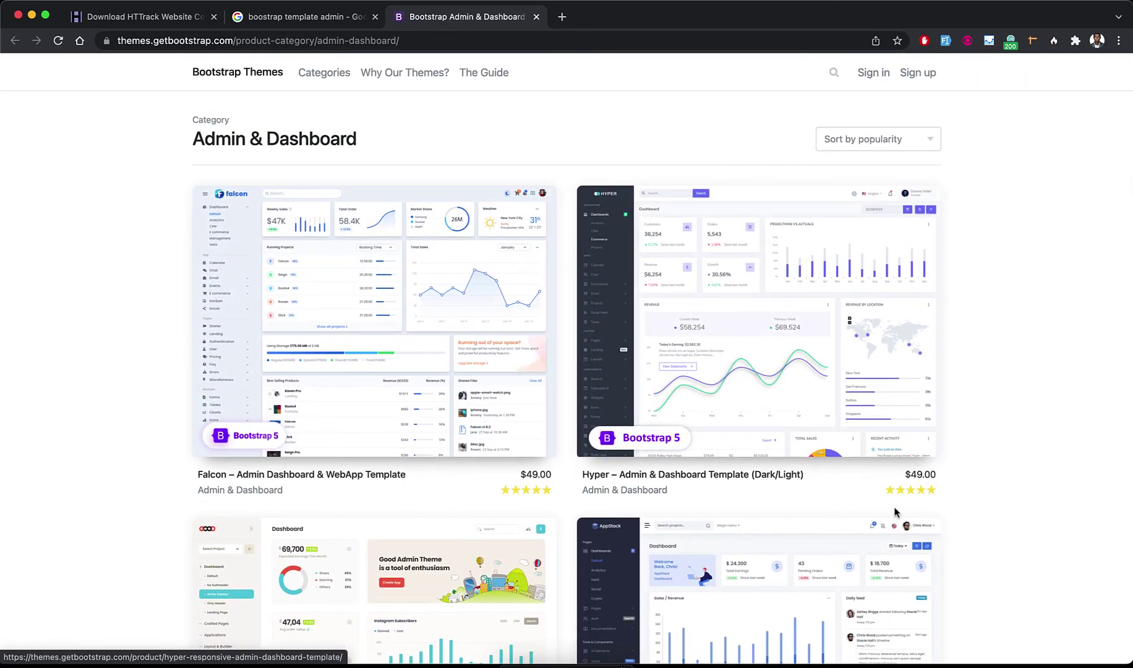
scroll(897, 518, down, 5)
scroll(814, 282, up, 5)
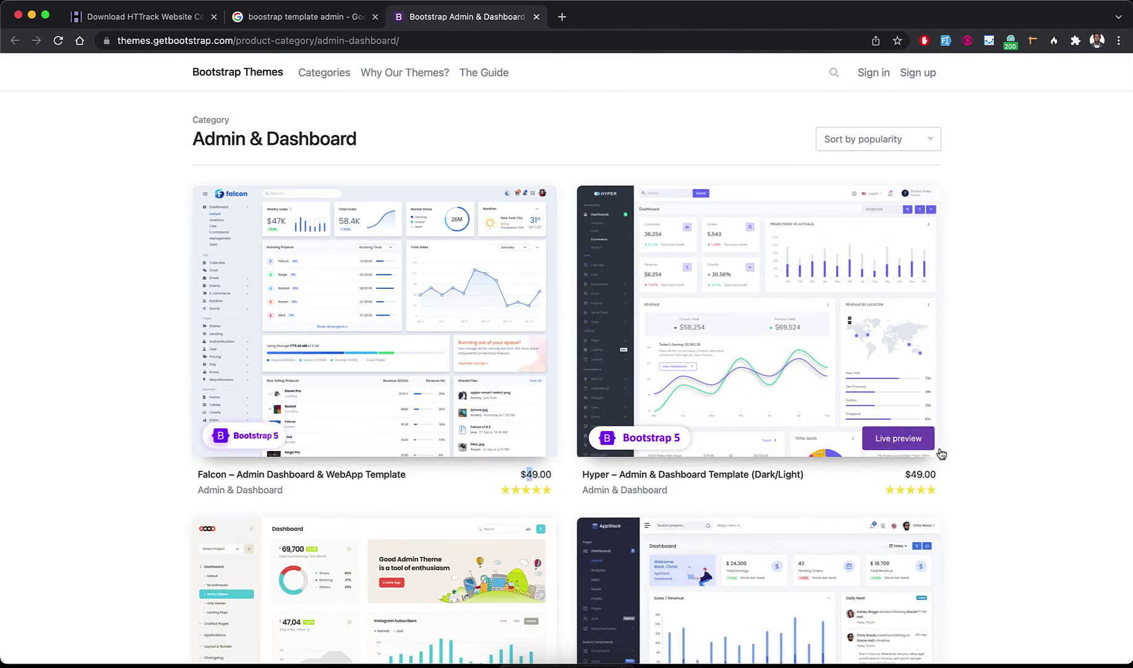
- Browse the admin theme grid and open the Falcon template's product page
double_click(914, 472)
scroll(1103, 455, down, 4)
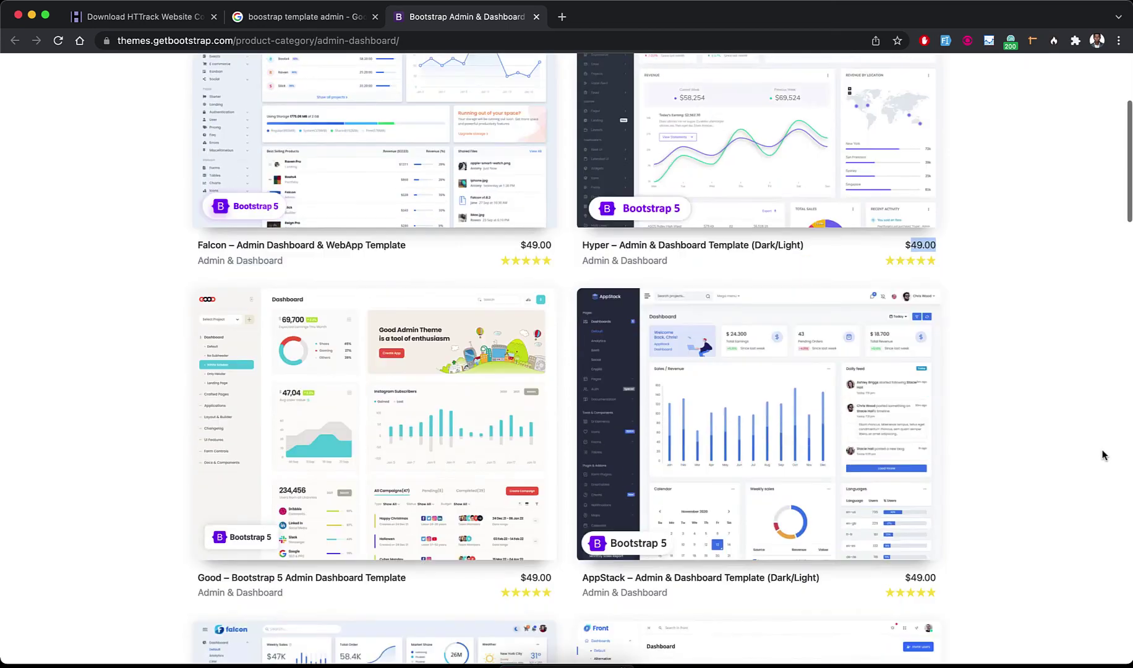
scroll(1103, 455, up, 3)
scroll(1104, 455, down, 3)
scroll(1103, 455, down, 3)
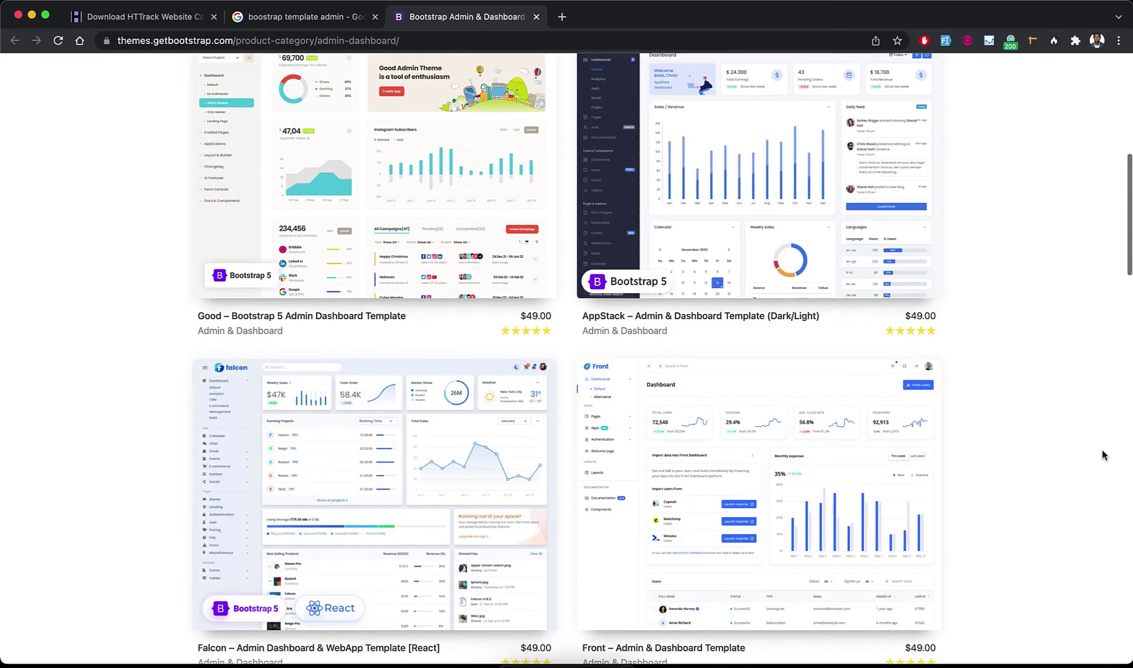
scroll(1103, 455, up, 5)
scroll(915, 456, down, 6)
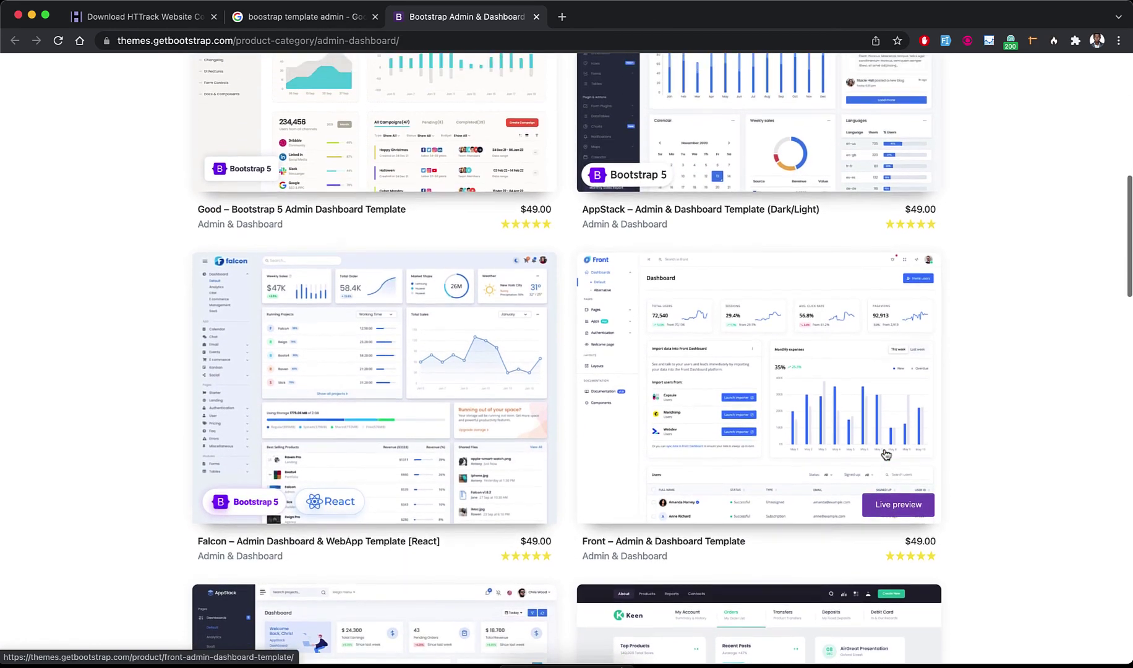
scroll(804, 495, down, 10)
click(366, 211)
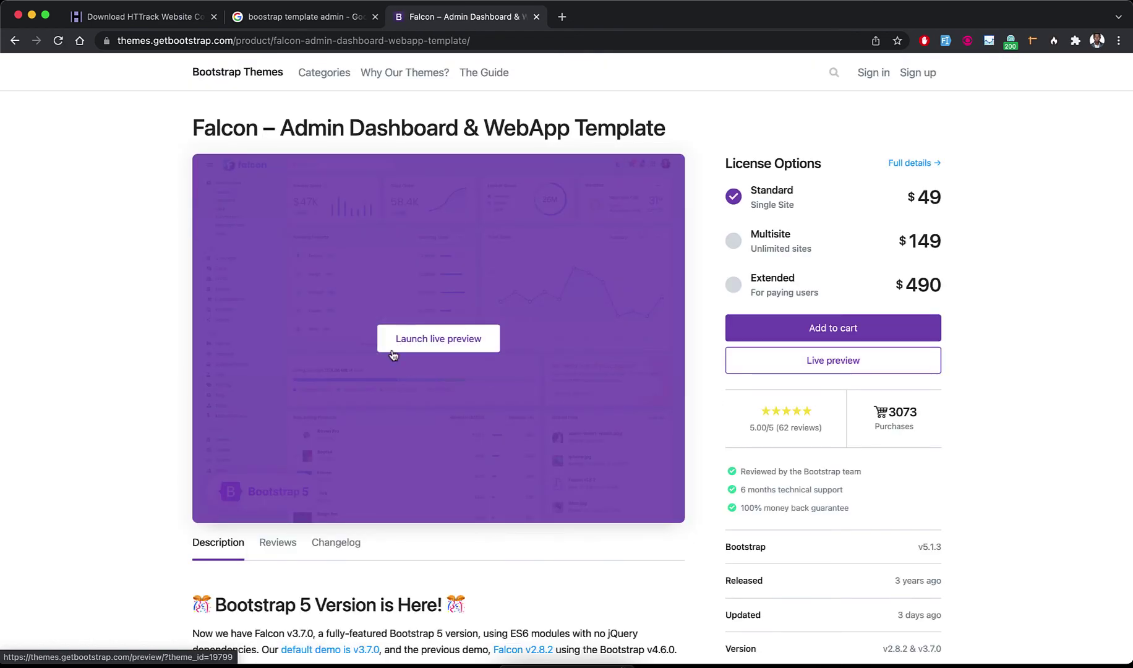
- Launch the Falcon live preview from its product page
click(448, 349)
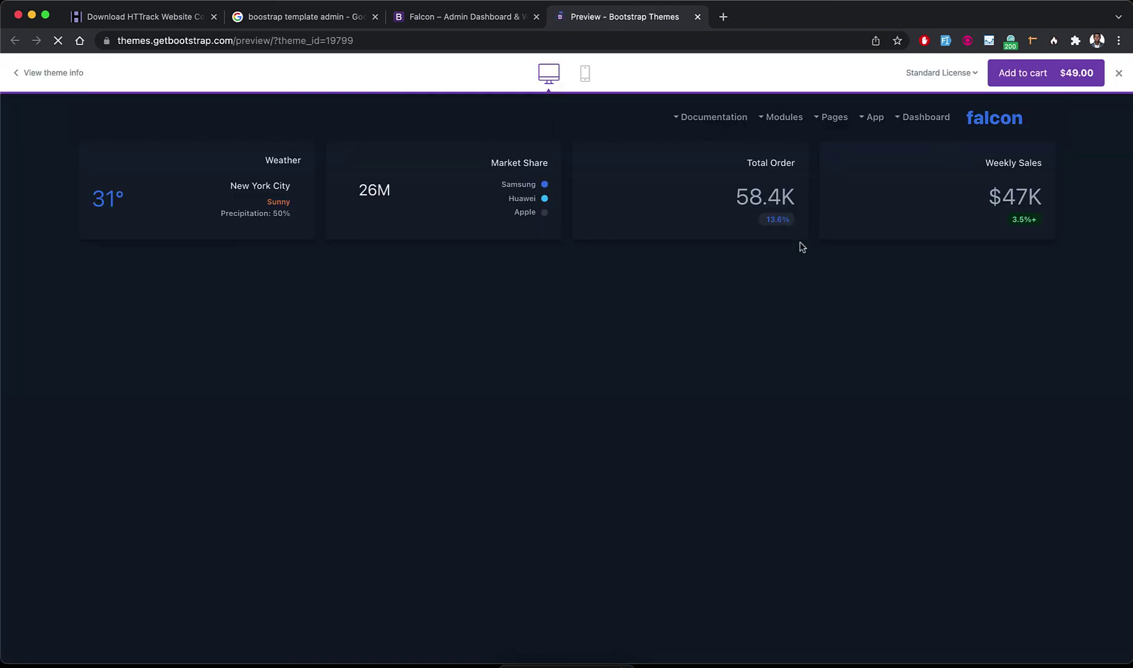
scroll(660, 388, down, 10)
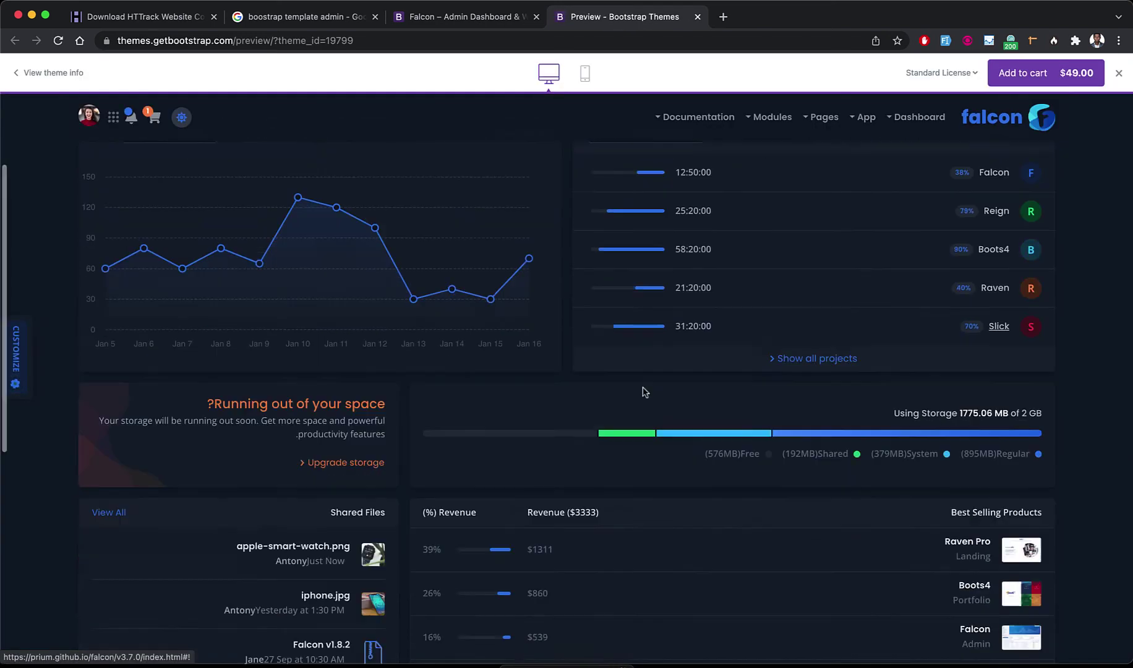
scroll(652, 357, up, 10)
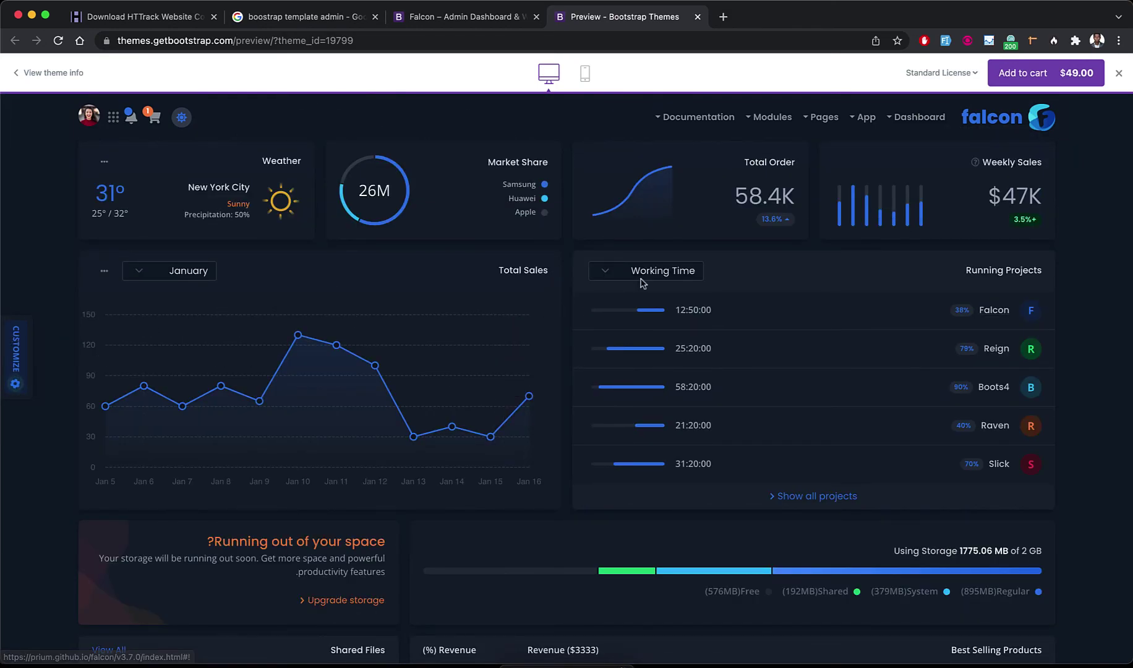
- Close the preview bar to load the prium.github.io v3.7.0 demo directly and scroll through it
click(1119, 79)
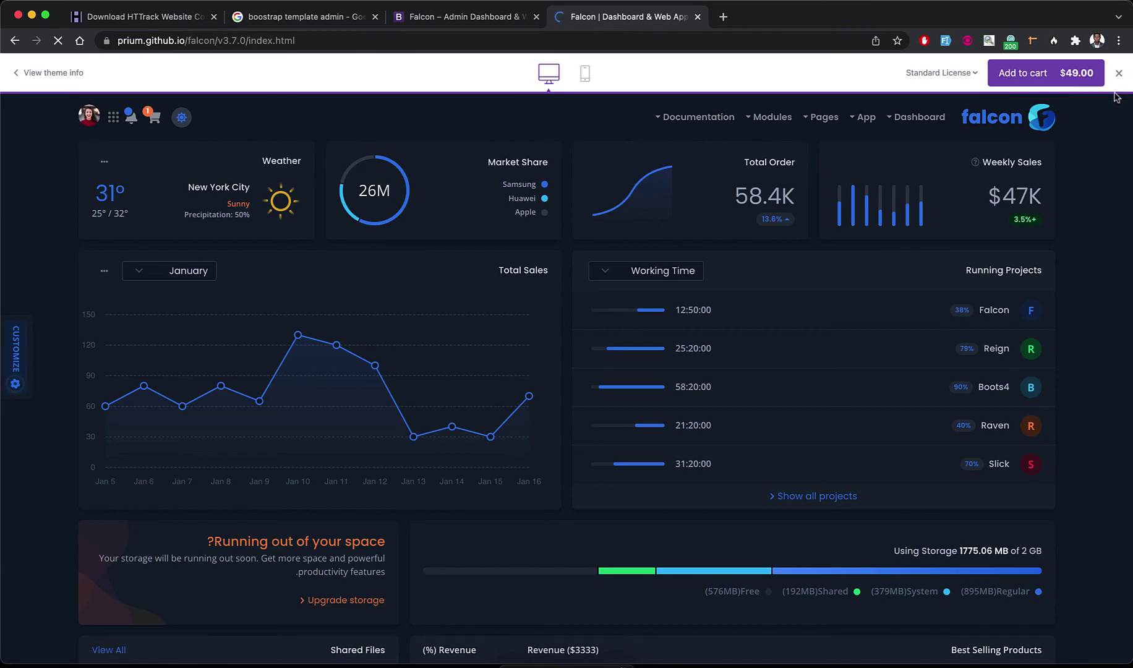
scroll(431, 358, down, 15)
scroll(431, 358, up, 15)
scroll(431, 358, down, 1)
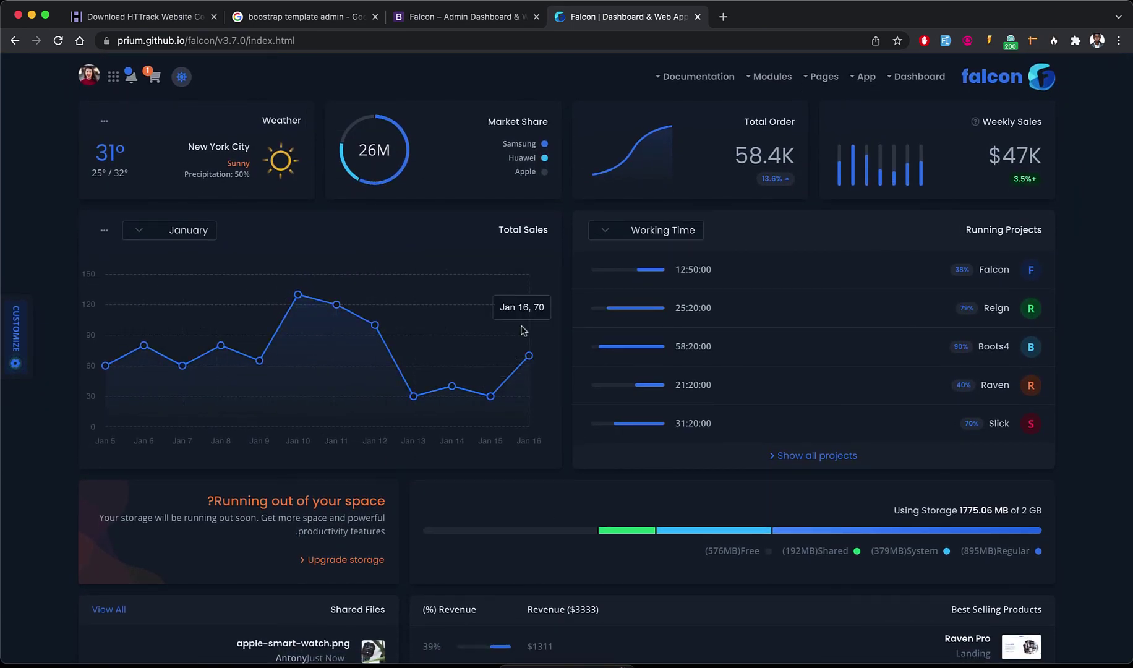
scroll(400, 387, down, 8)
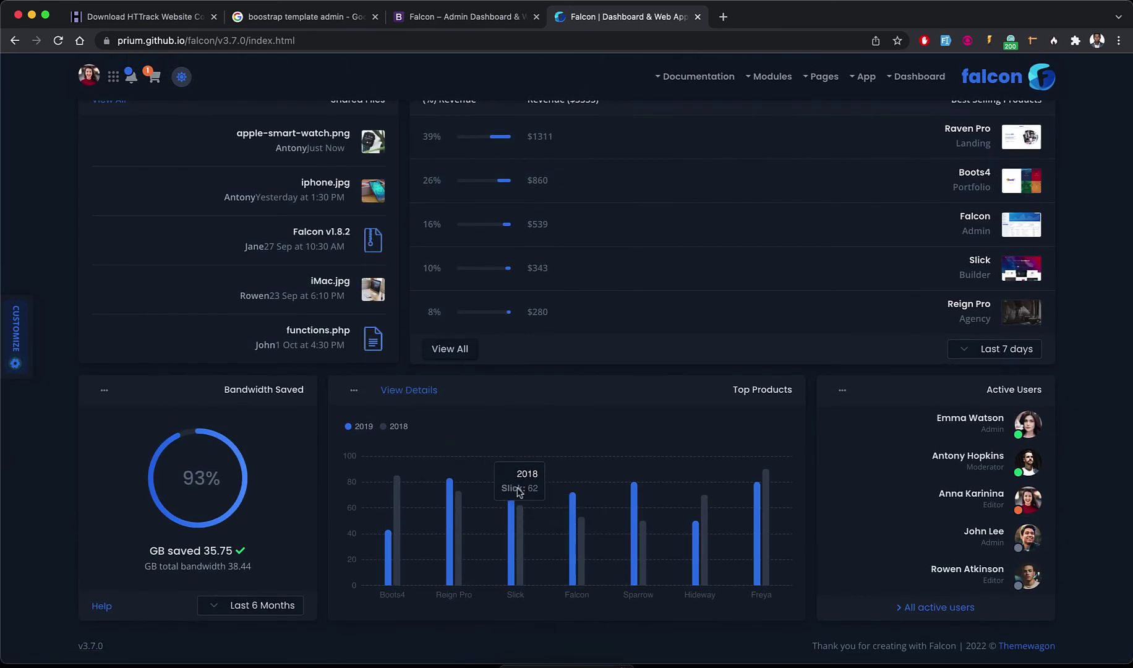
key(super+space)
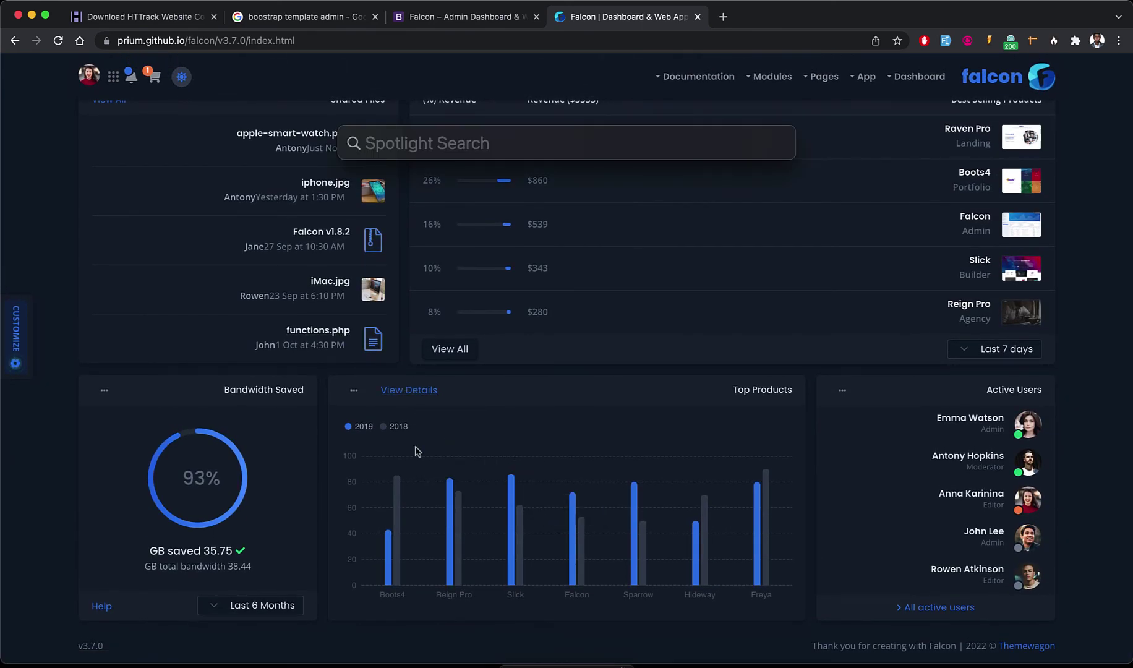
- Open Terminal and create a template folder with 'mkdir template'
text(ter)
key(Return)
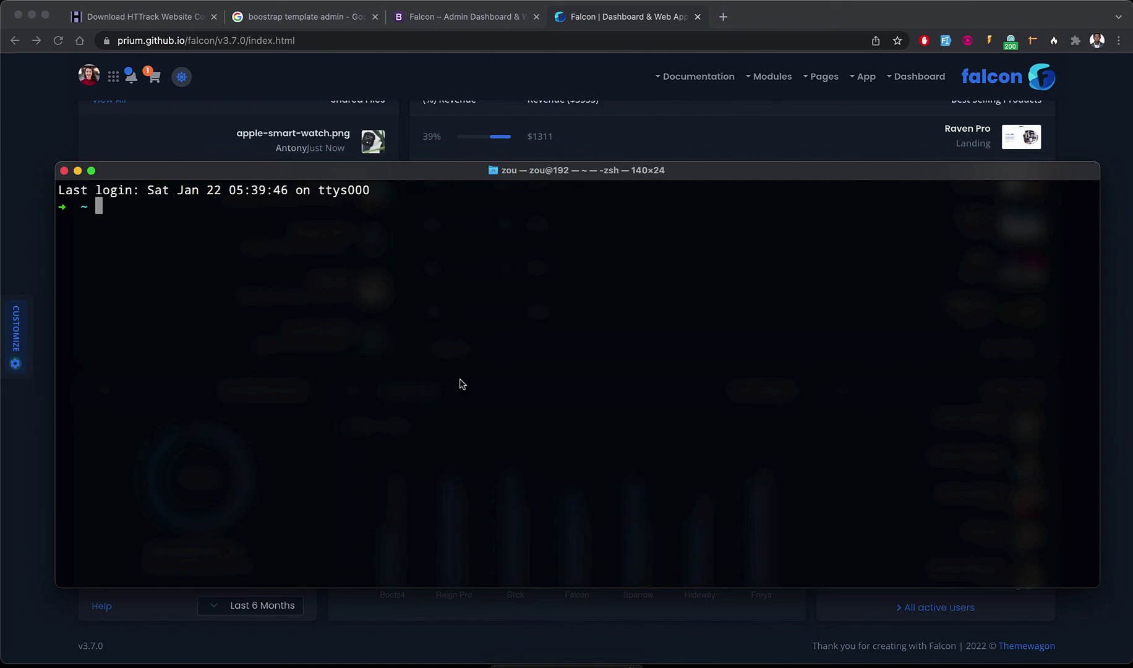
text(cd)
key(BackSpace)
key(BackSpace)
text(mkdir template)
key(Return)
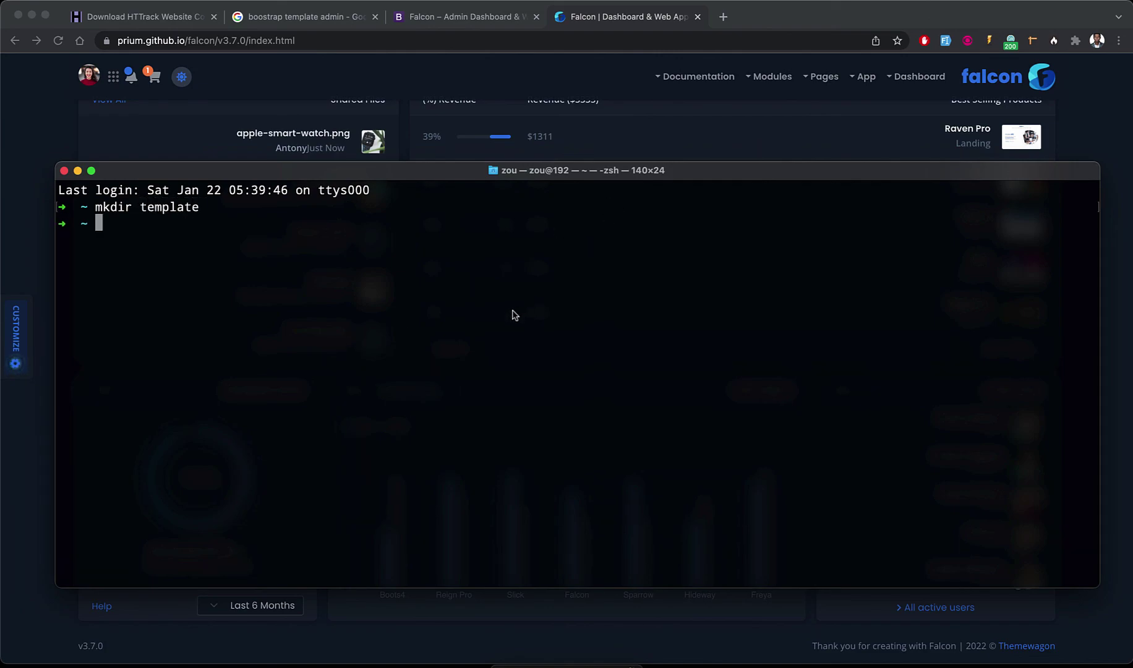
- Change into the template folder, clear the screen, and start httrack
text(cd tem)
key(Tab)
key(Return)
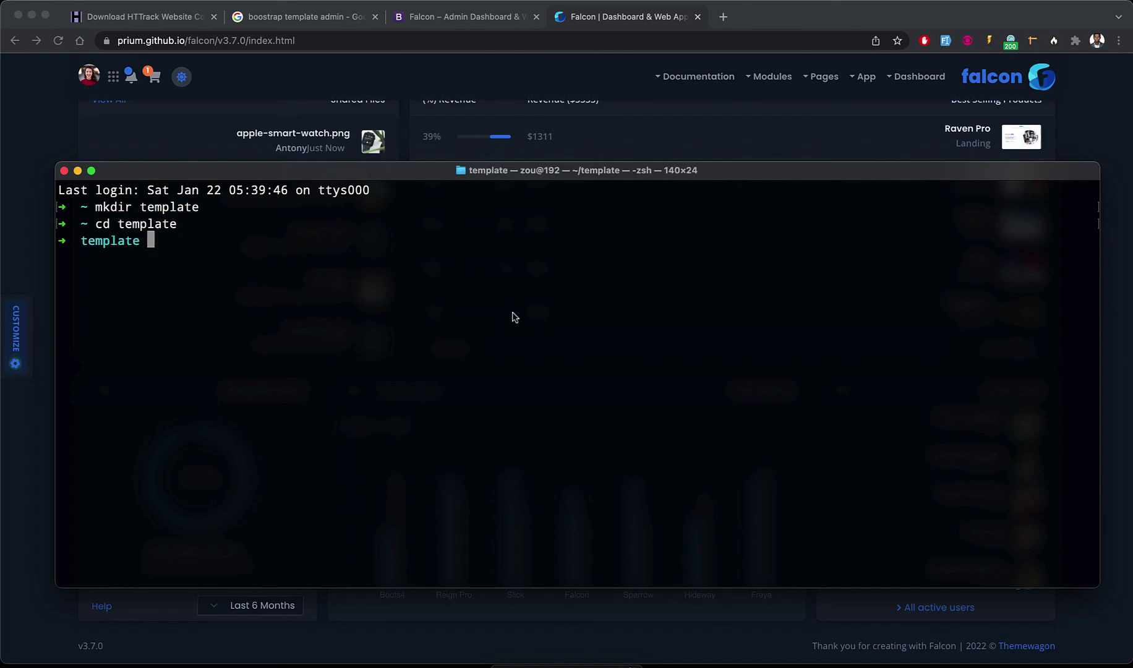
text(clear)
key(Return)
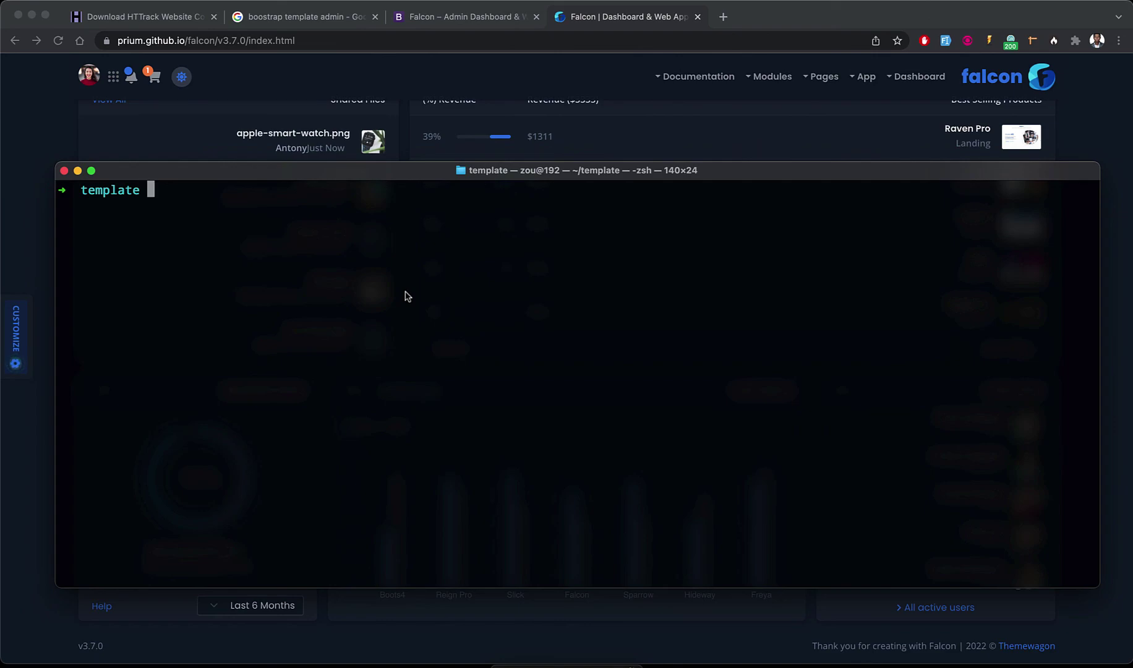
text(httrack)
key(Return)
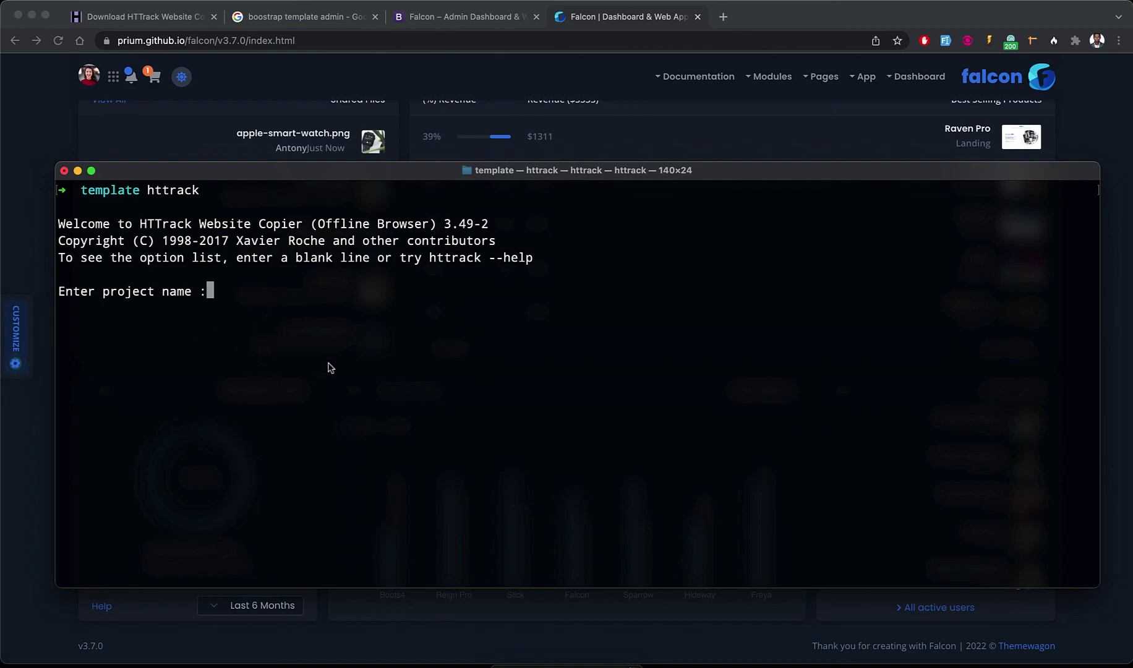
- Enter Falcom as the project name and the home template folder as the base path
scroll(329, 368, up, 1)
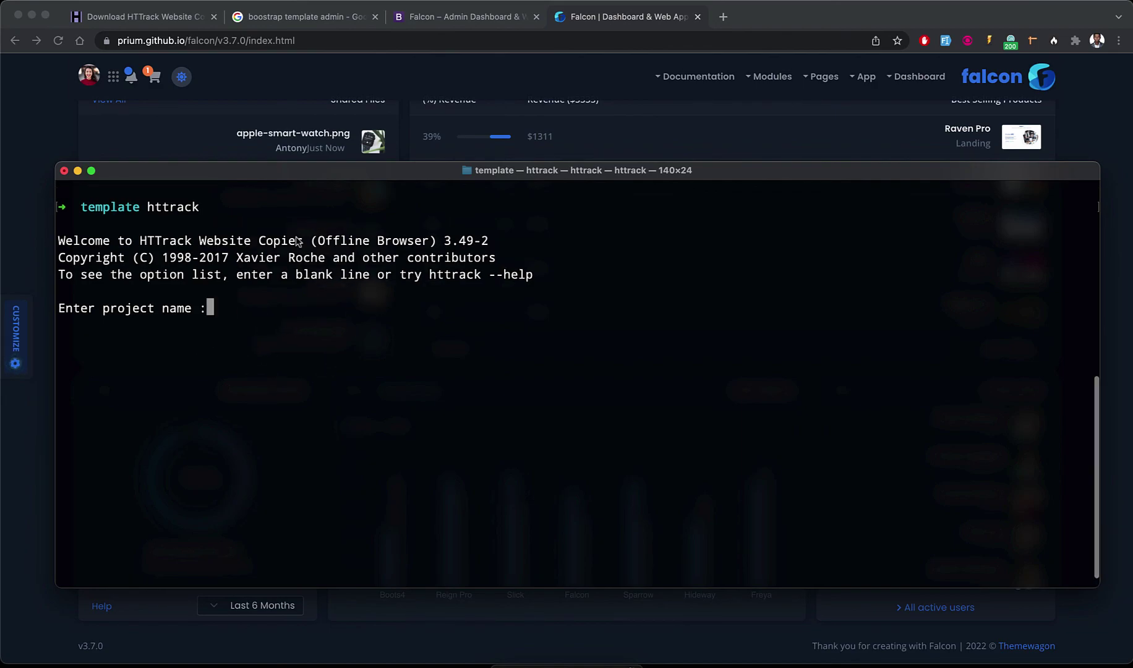
text(Falcom)
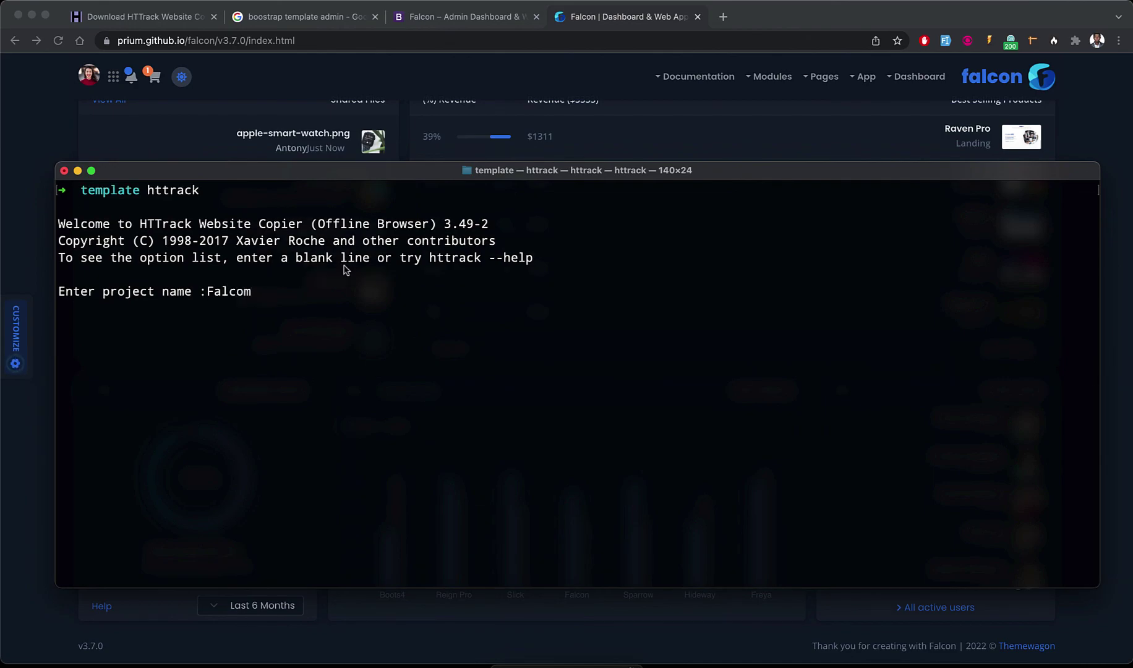
key(Return)
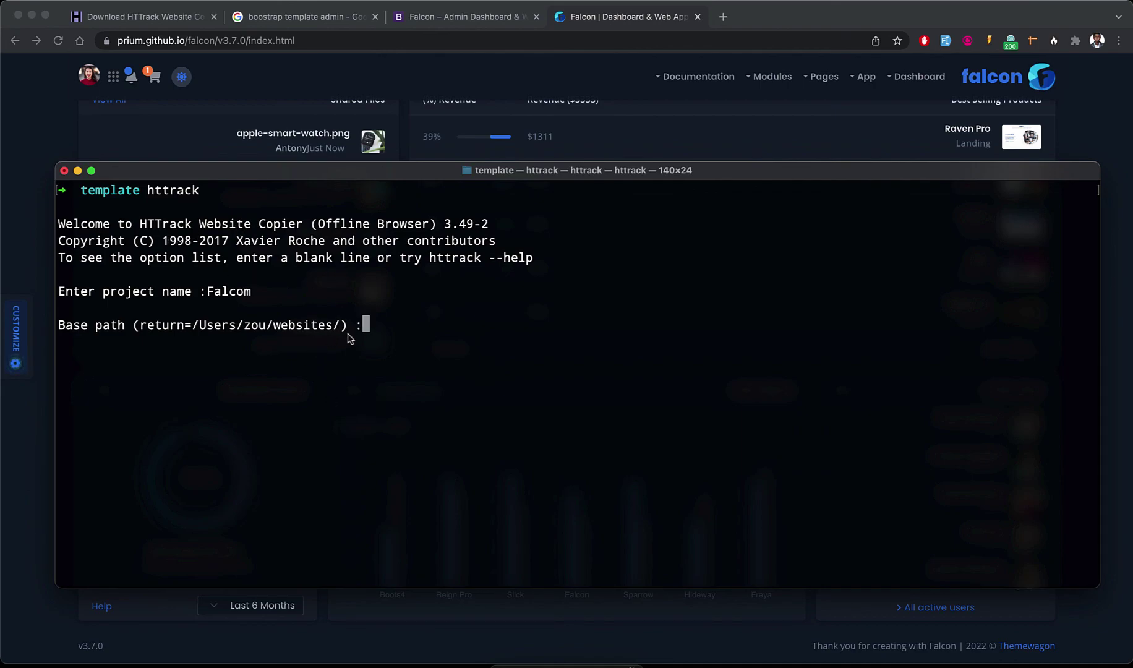
text(/Users/zou)
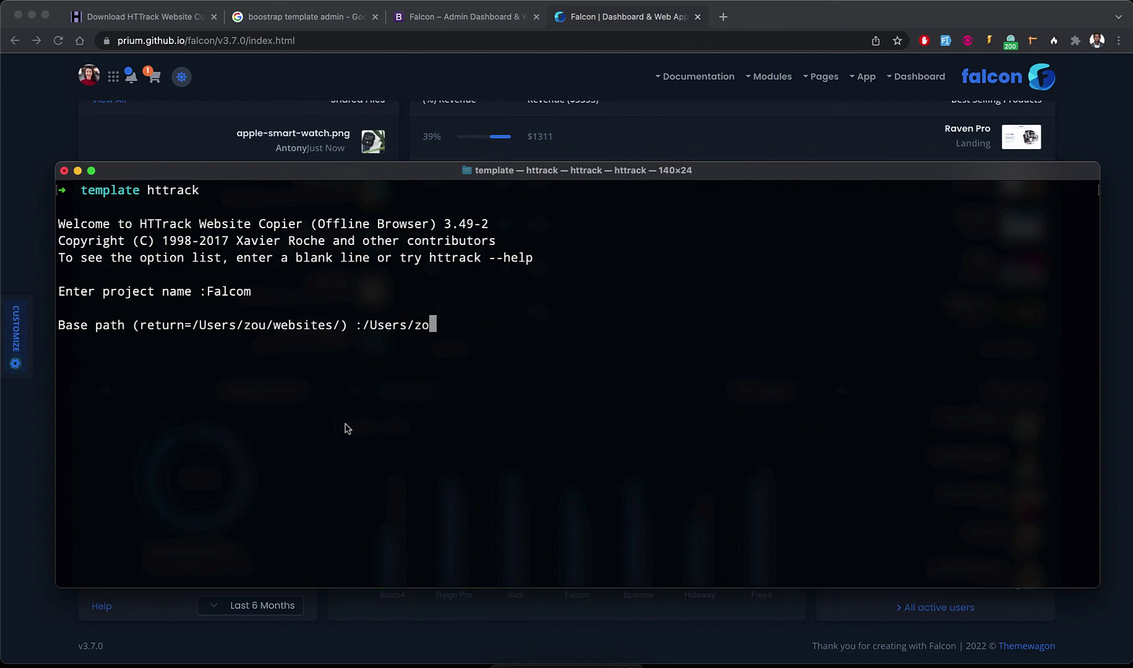
text(/templates)
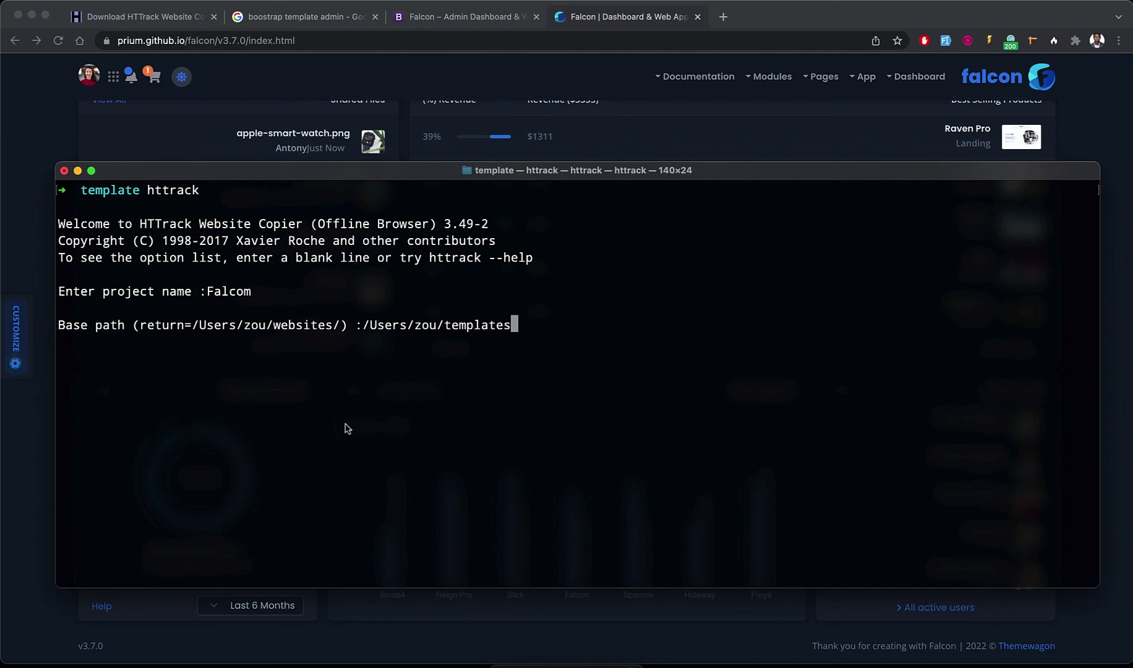
key(BackSpace)
text(/)
key(Return)
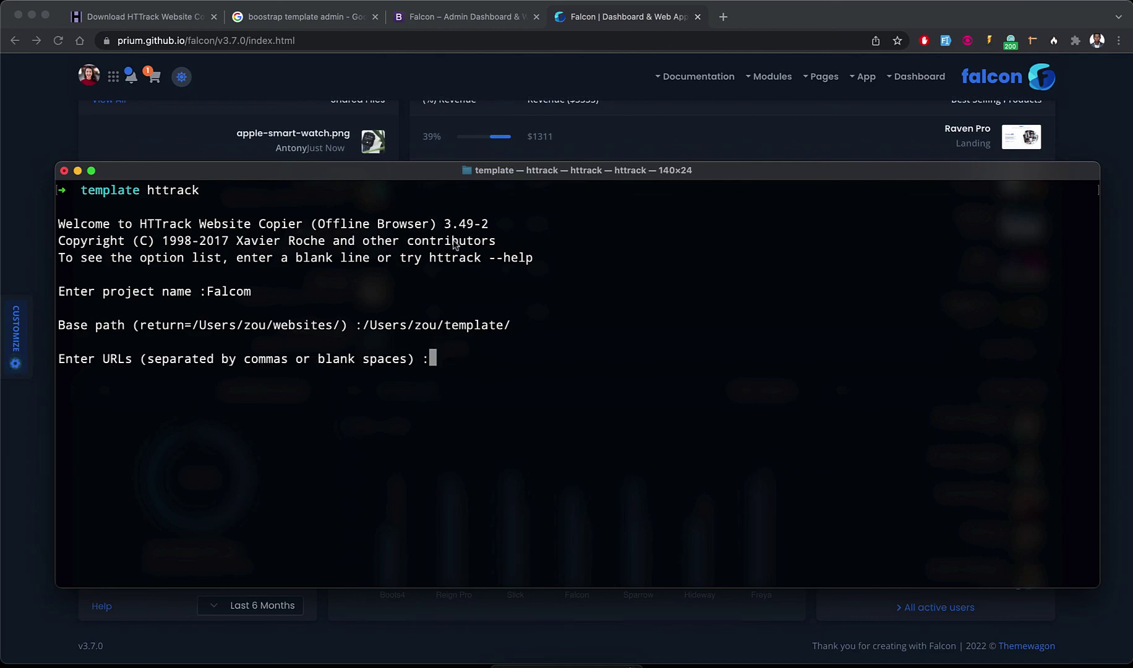
- Copy the Falcon demo URL prium.github.io/falcon/v3.7.0/index.html from Chrome into HTTrack's URL prompt
click(315, 41)
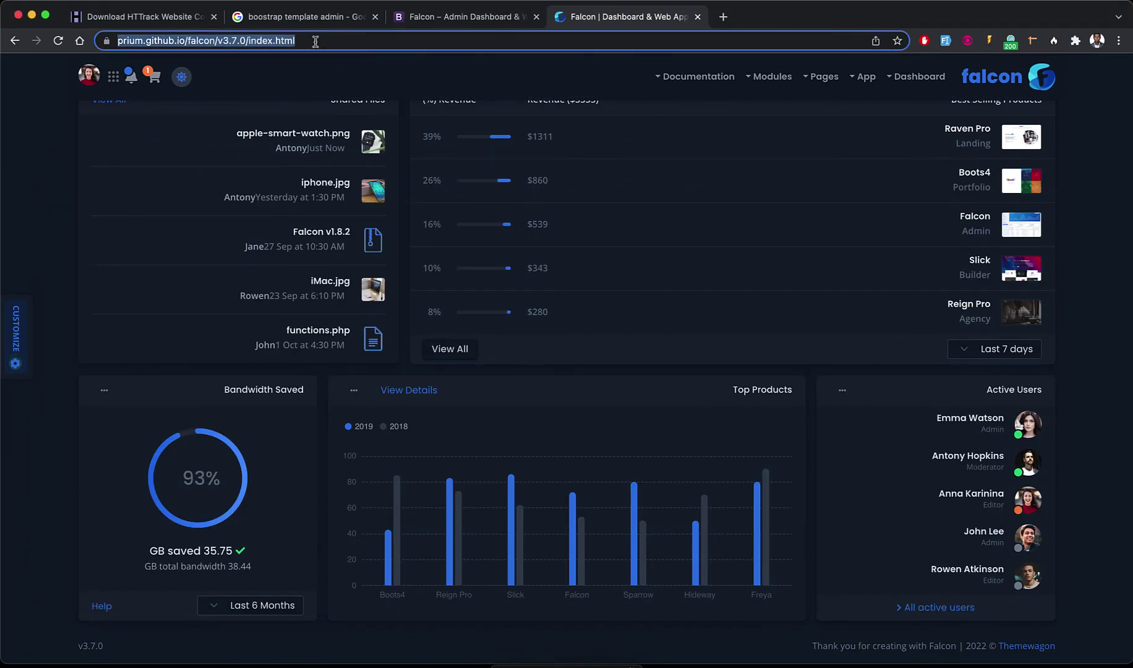
right_click(269, 41)
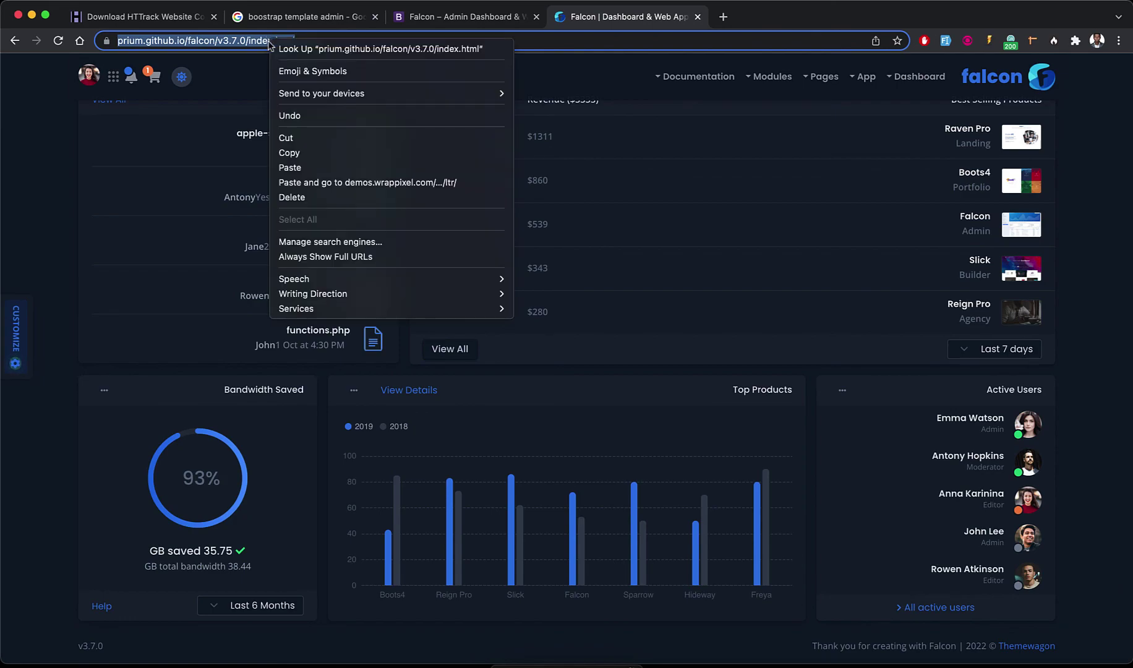
click(314, 155)
key(super+Tab)
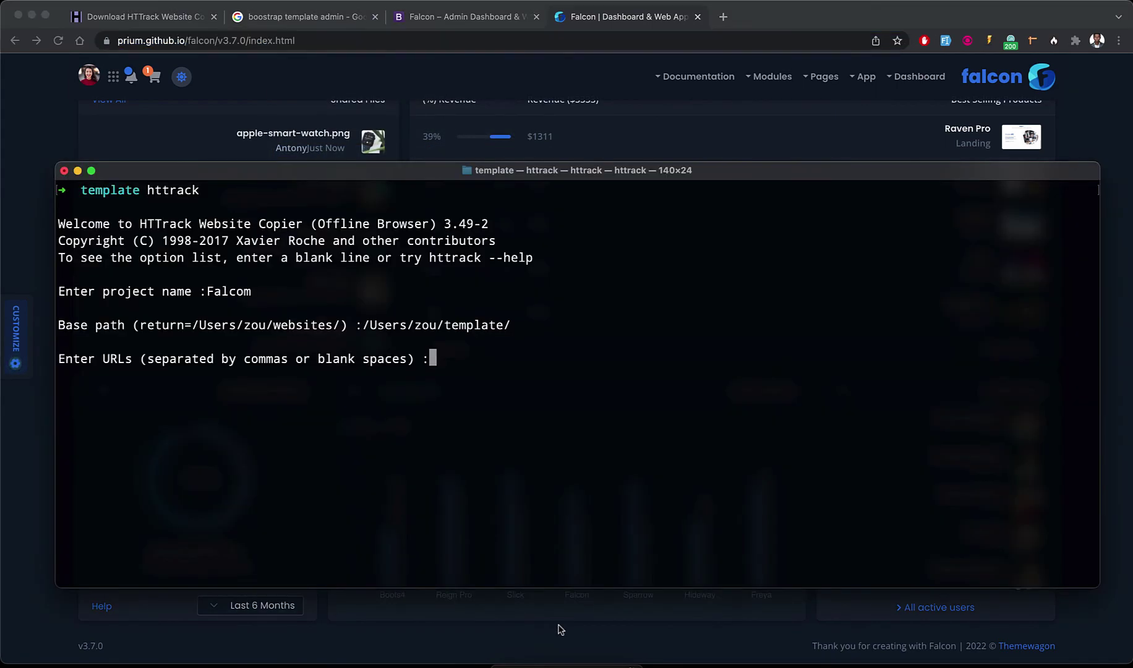
key(super+v)
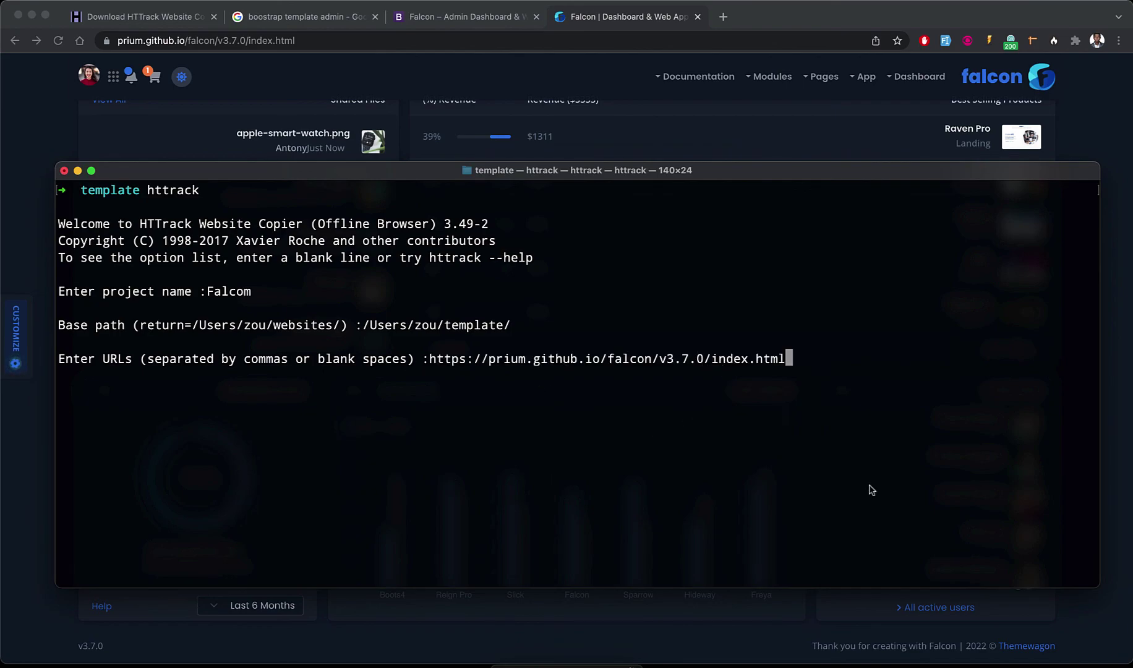
key(Return)
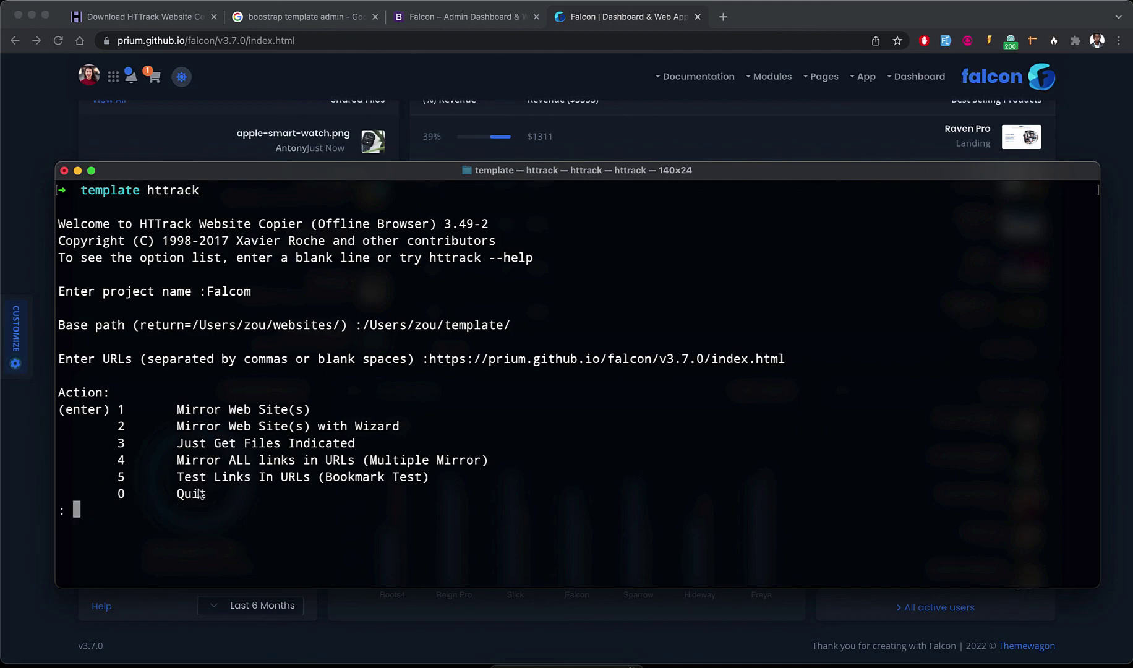
- Choose action 1 Mirror Web Site(s), accept default proxy, wildcards and options, and confirm with Y
drag(166, 414, 344, 416)
click(339, 414)
text(1)
key(Return)
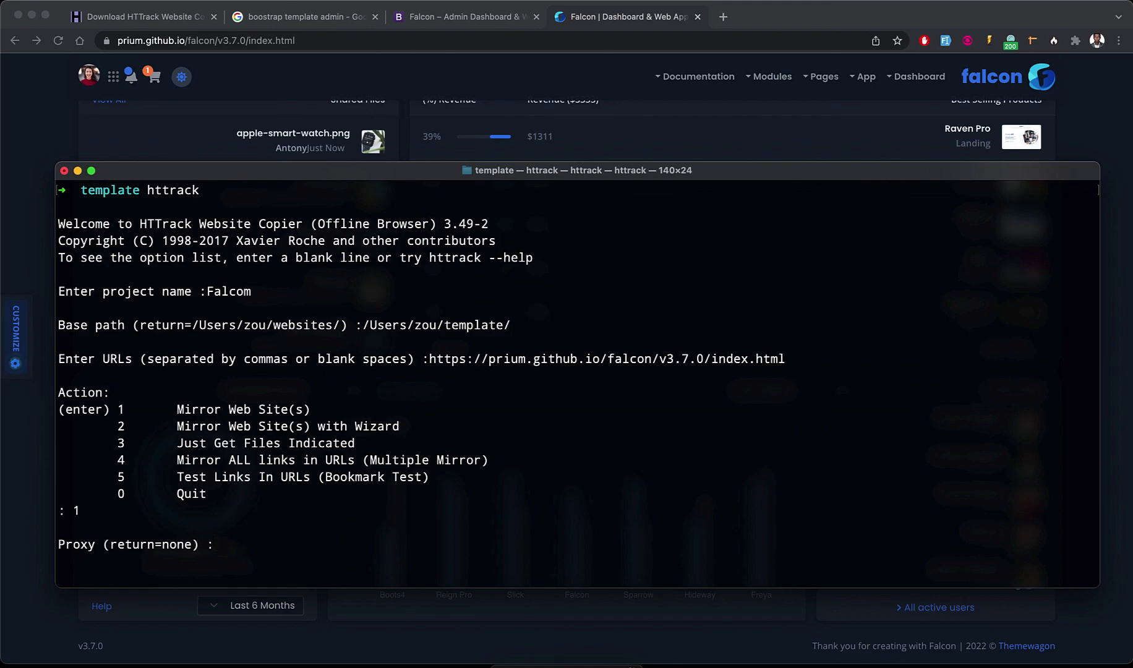
key(Return)
key(Return)
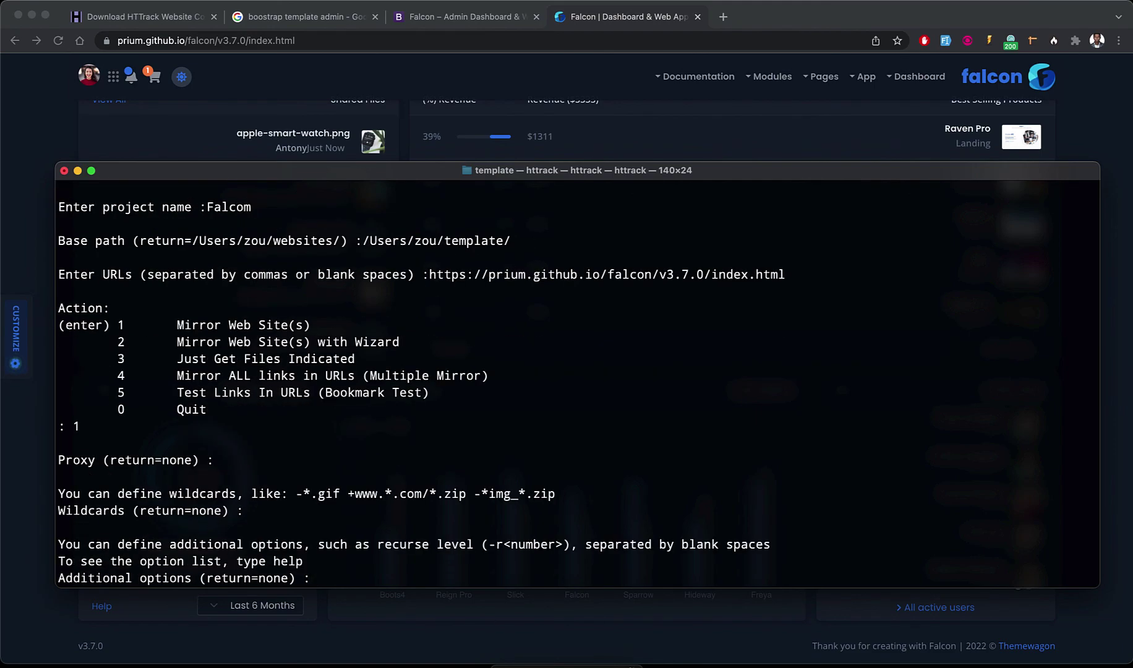
key(Return)
text(Y)
key(Return)
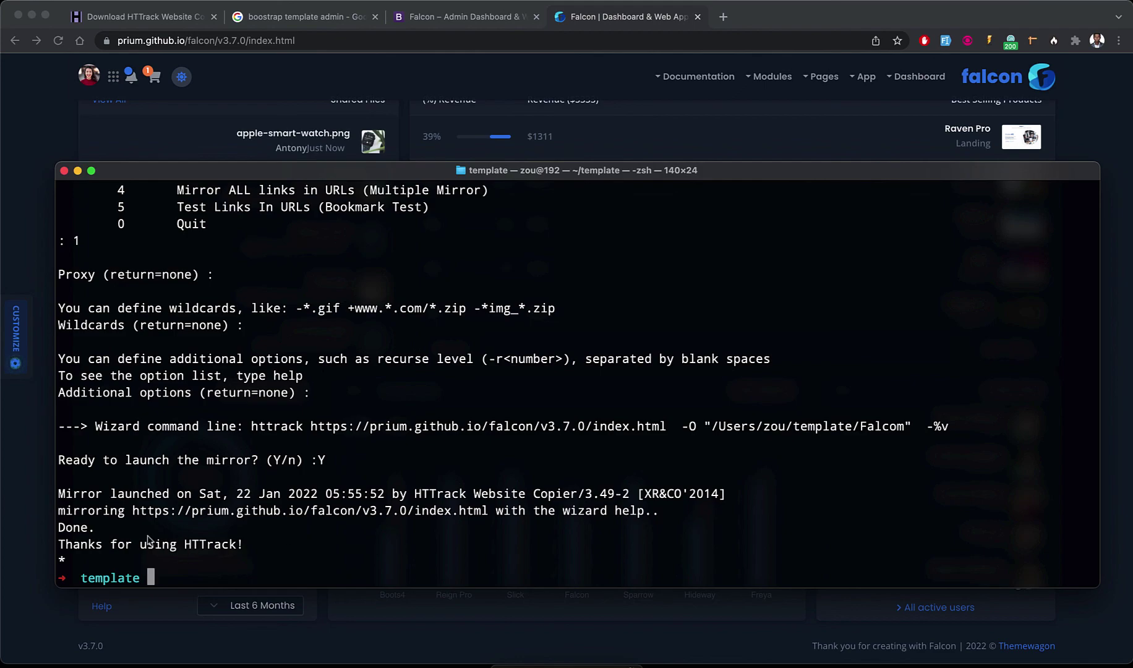
- In Finder, browse to zou > template > Falcom > prium.github.io > falcon > v3.7.0
double_click(70, 527)
click(288, 509)
click(502, 663)
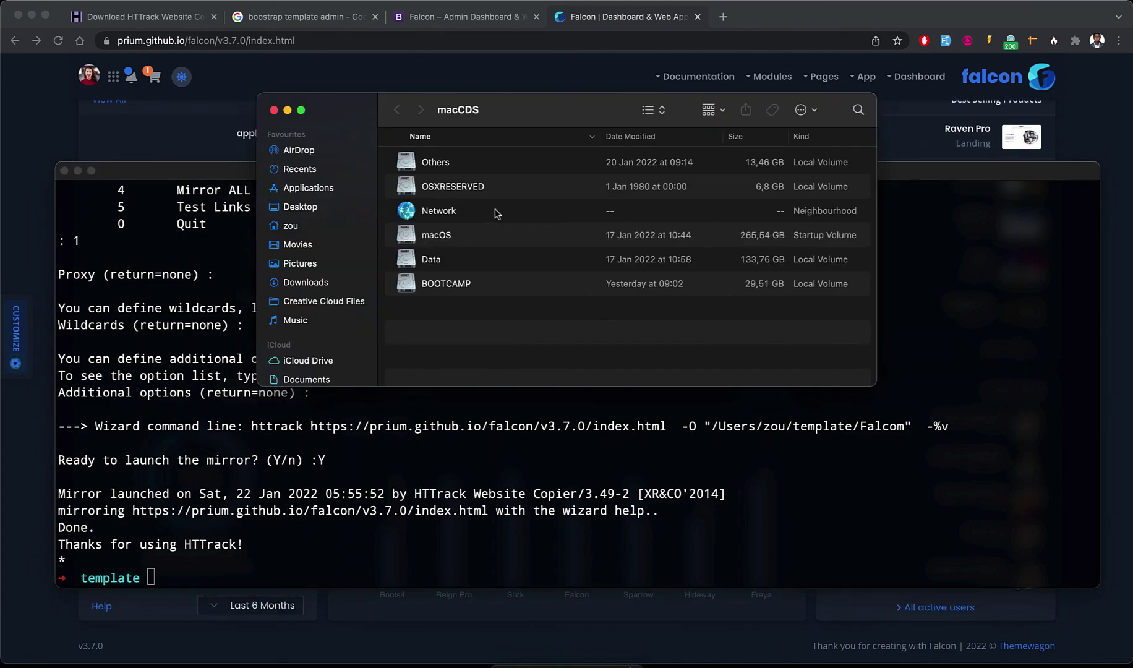
click(291, 226)
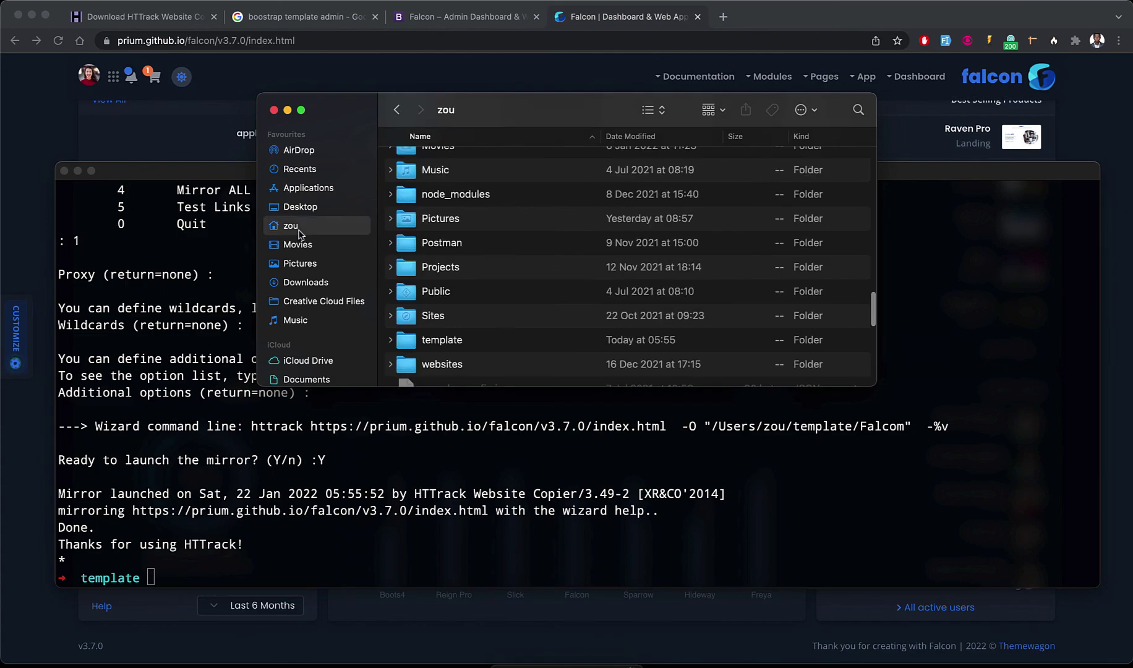
double_click(472, 337)
double_click(455, 171)
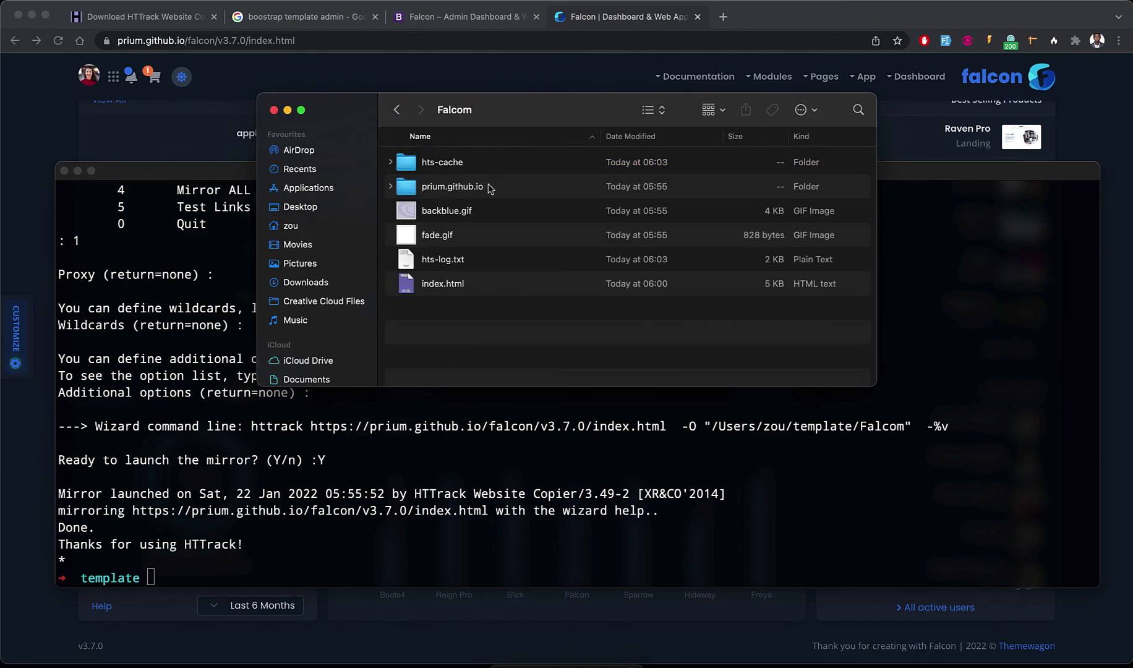
click(459, 164)
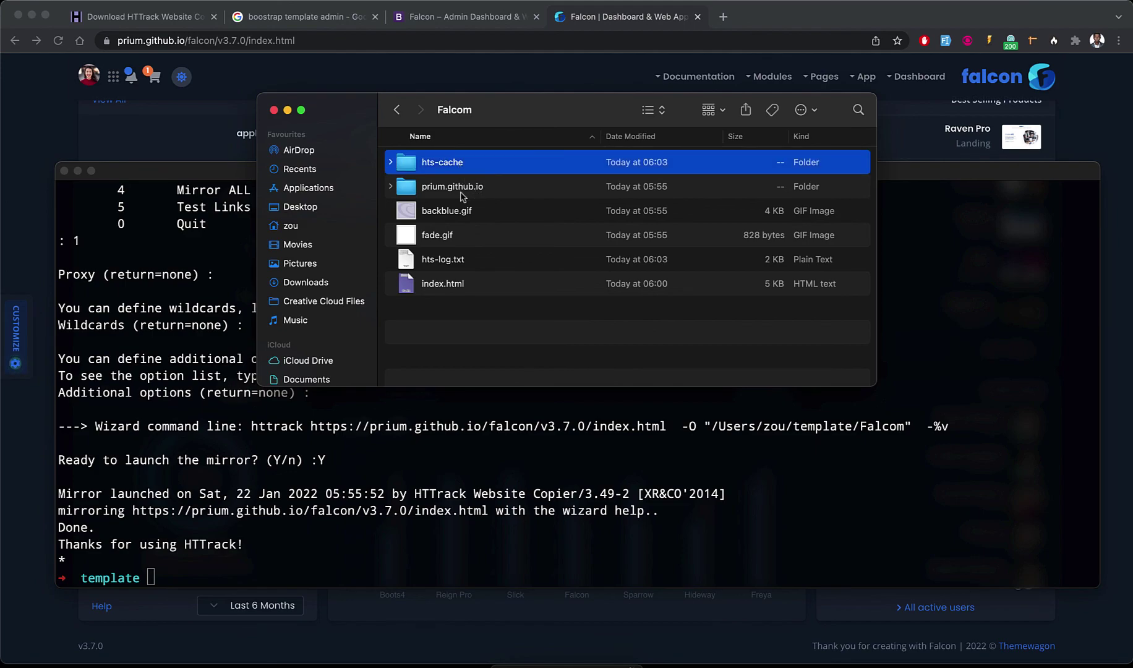
click(475, 189)
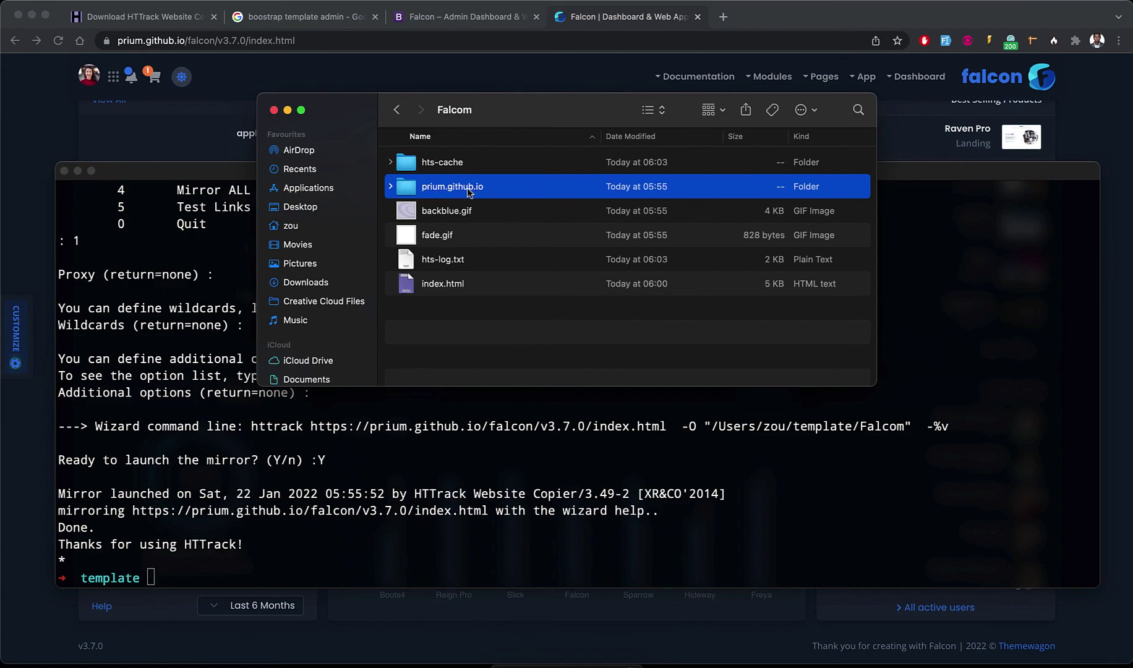
double_click(453, 186)
double_click(449, 166)
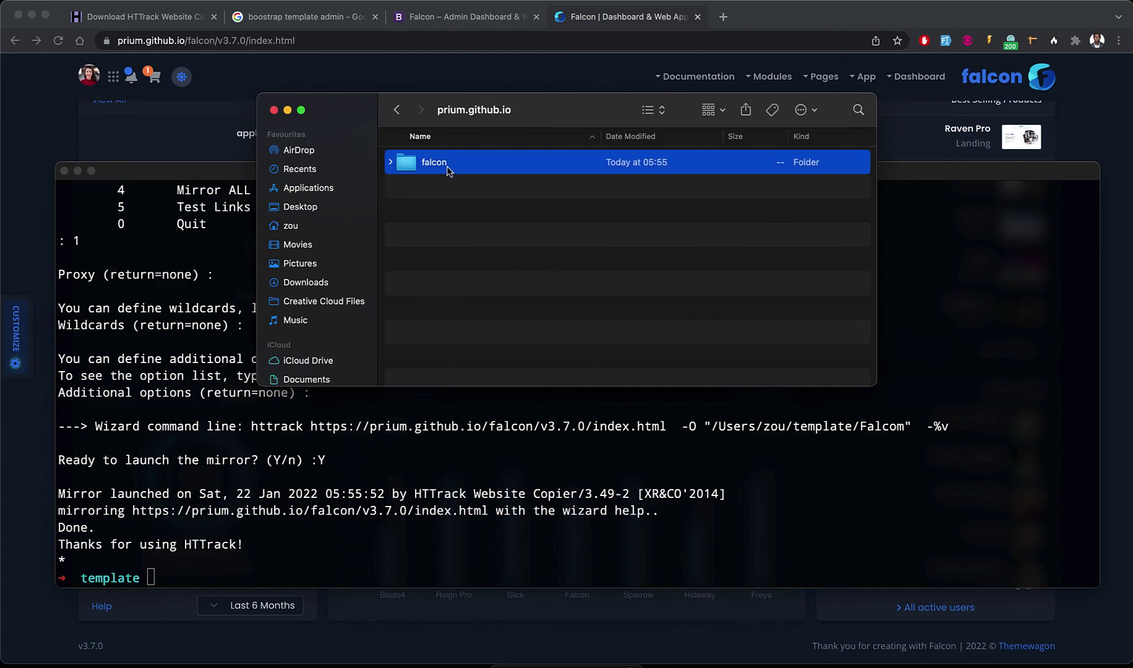
double_click(476, 164)
scroll(541, 339, down, 2)
scroll(544, 340, up, 2)
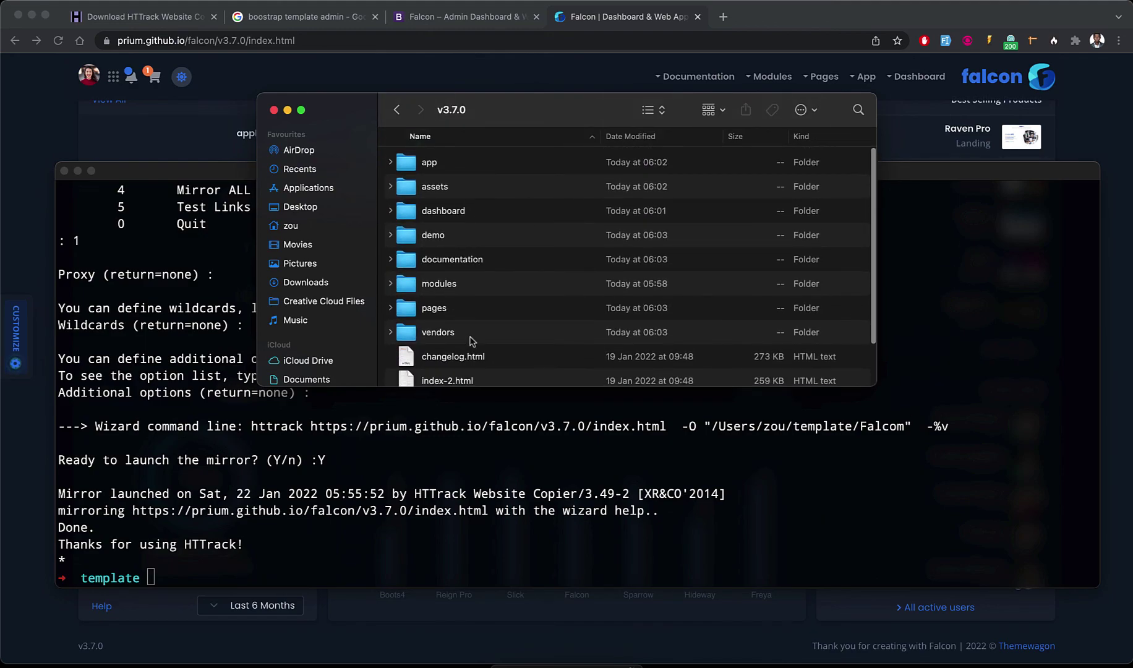
scroll(565, 354, down, 2)
scroll(538, 340, up, 2)
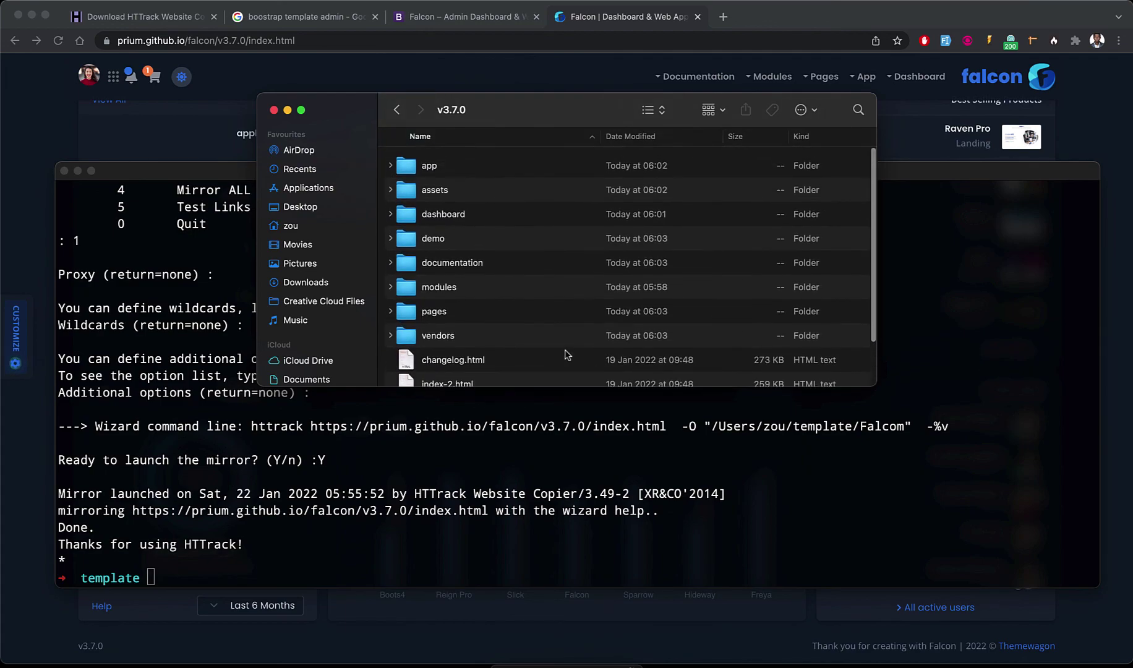
scroll(512, 331, down, 2)
scroll(512, 332, up, 3)
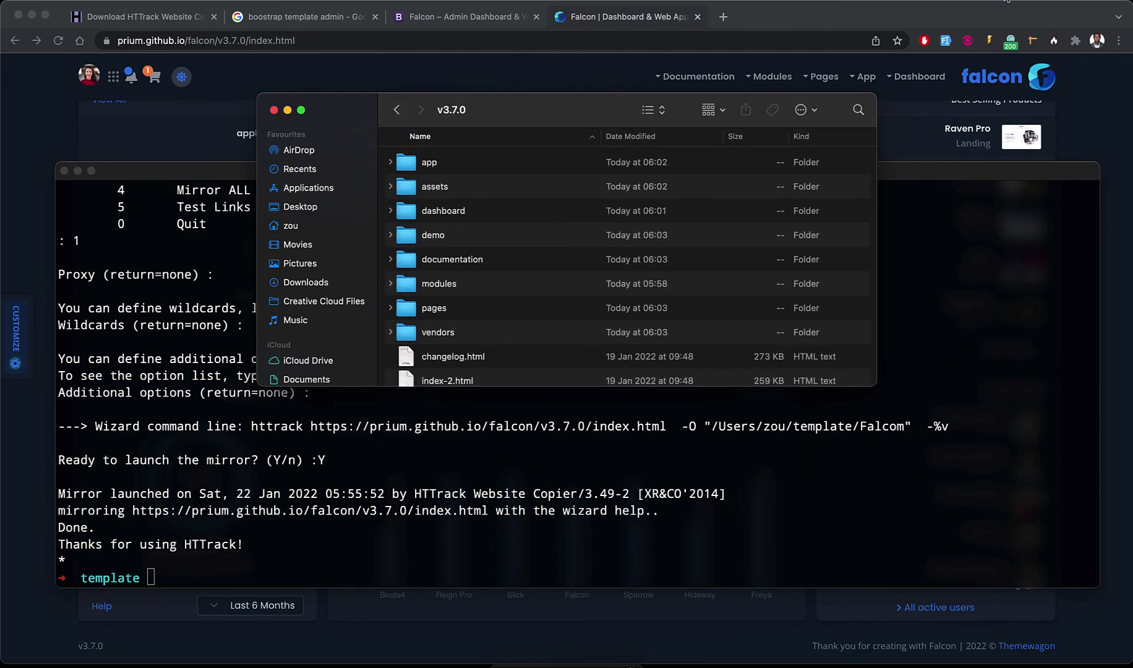
- Turn Wi-Fi off in Control Center to go offline
click(1079, 8)
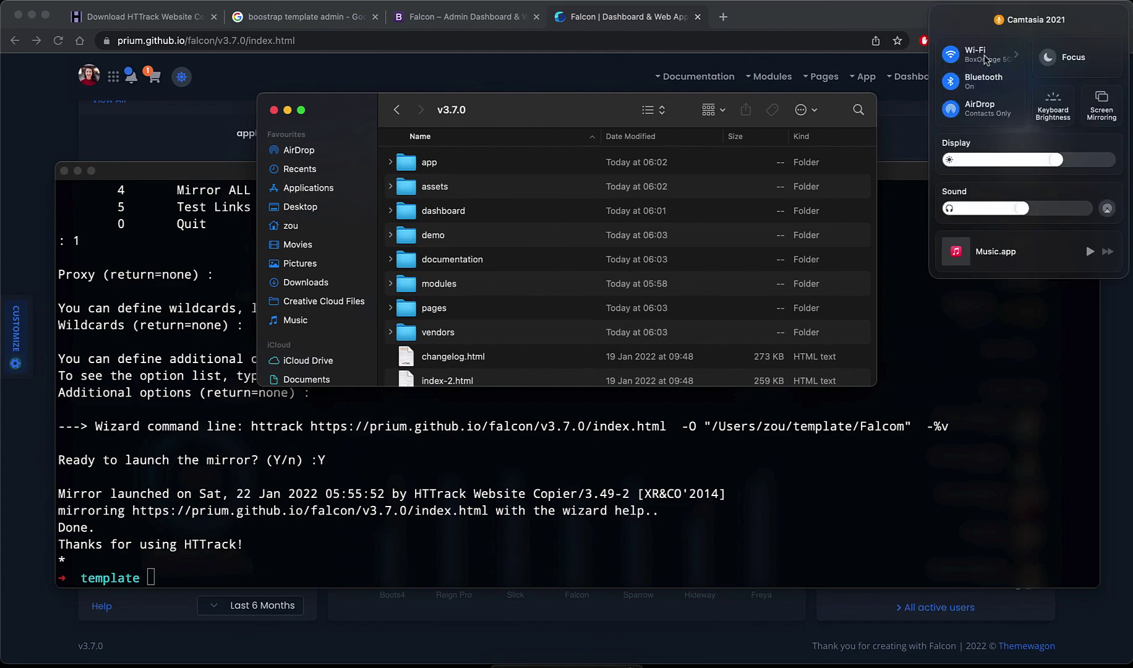
click(986, 60)
click(1101, 19)
click(945, 284)
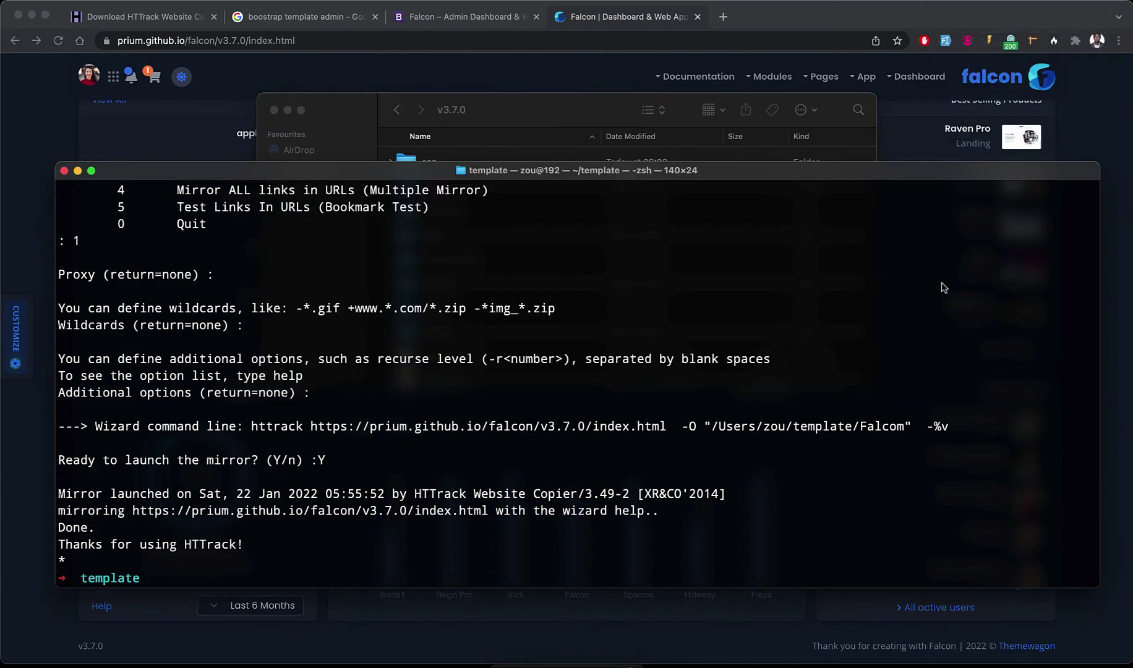
- Open the mirrored index.html from the v3.7.0 folder in the browser
click(534, 113)
scroll(518, 356, down, 5)
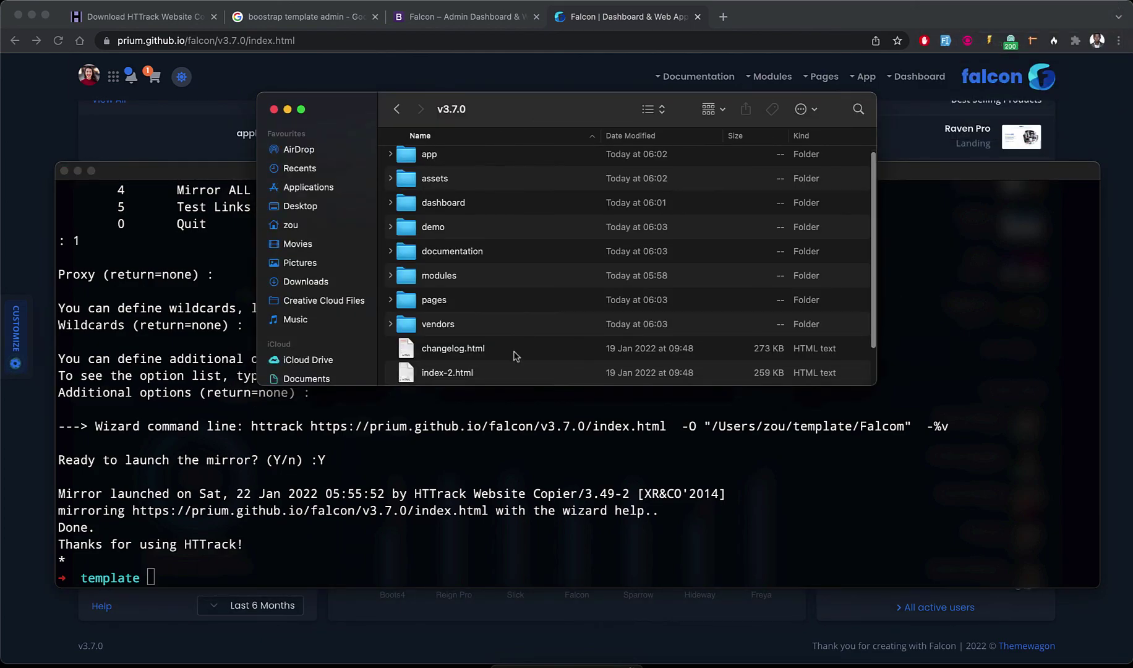
click(478, 344)
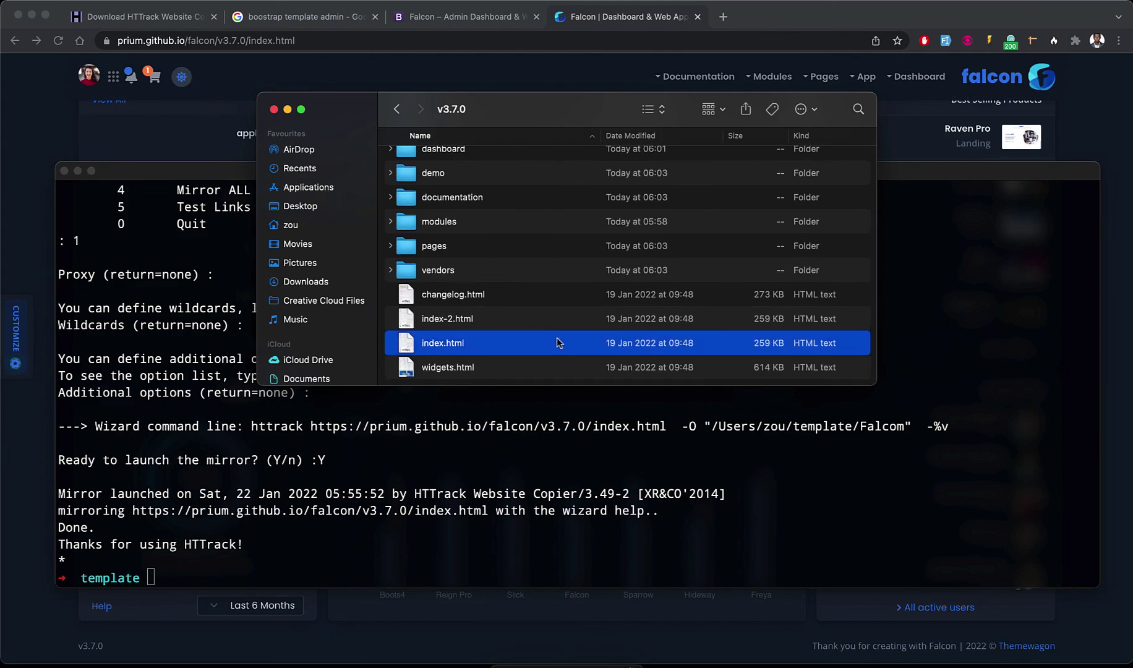
double_click(514, 350)
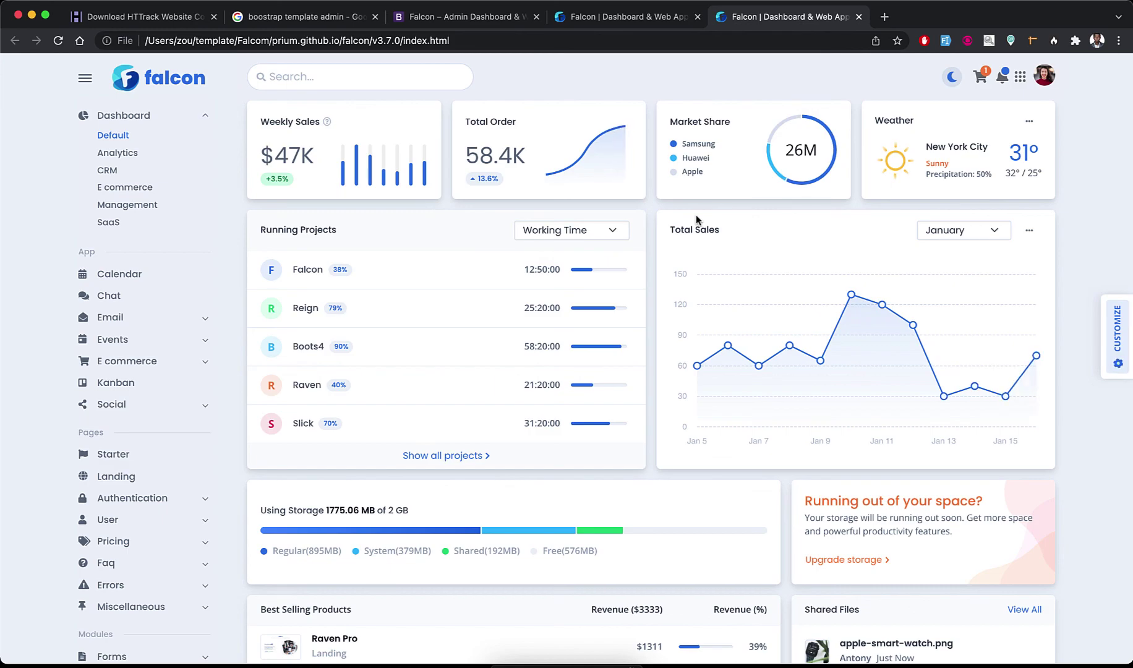
- Browse the local Analytics, CRM, E commerce, Management and SaaS dashboards
scroll(381, 362, down, 8)
scroll(381, 361, up, 8)
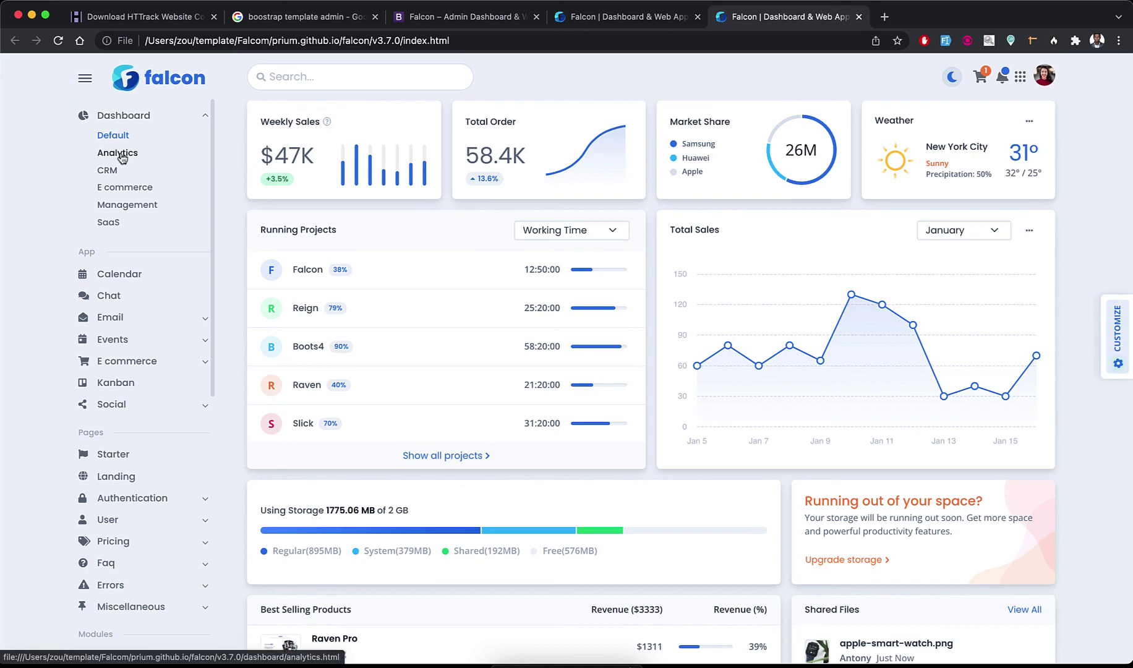
click(122, 159)
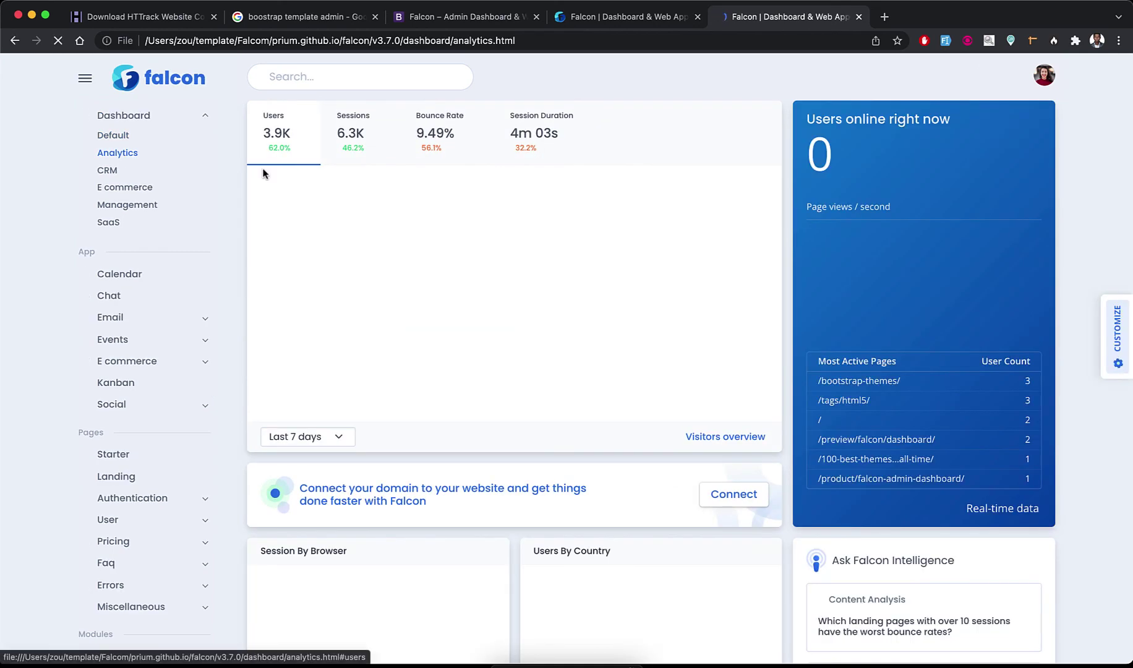
click(115, 171)
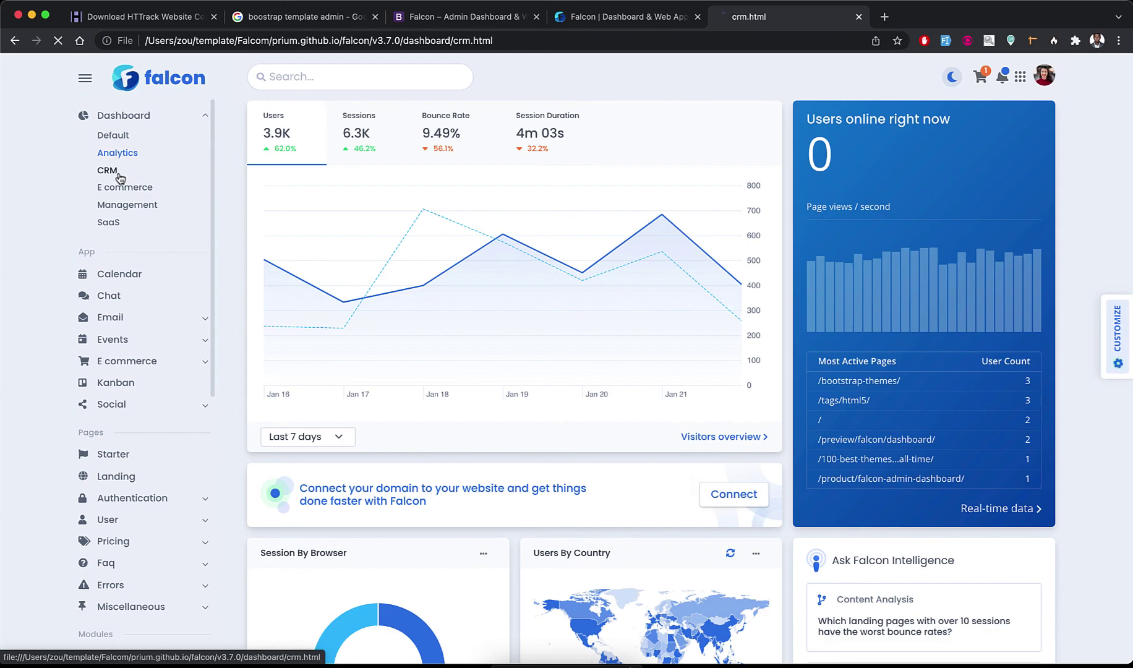
click(120, 188)
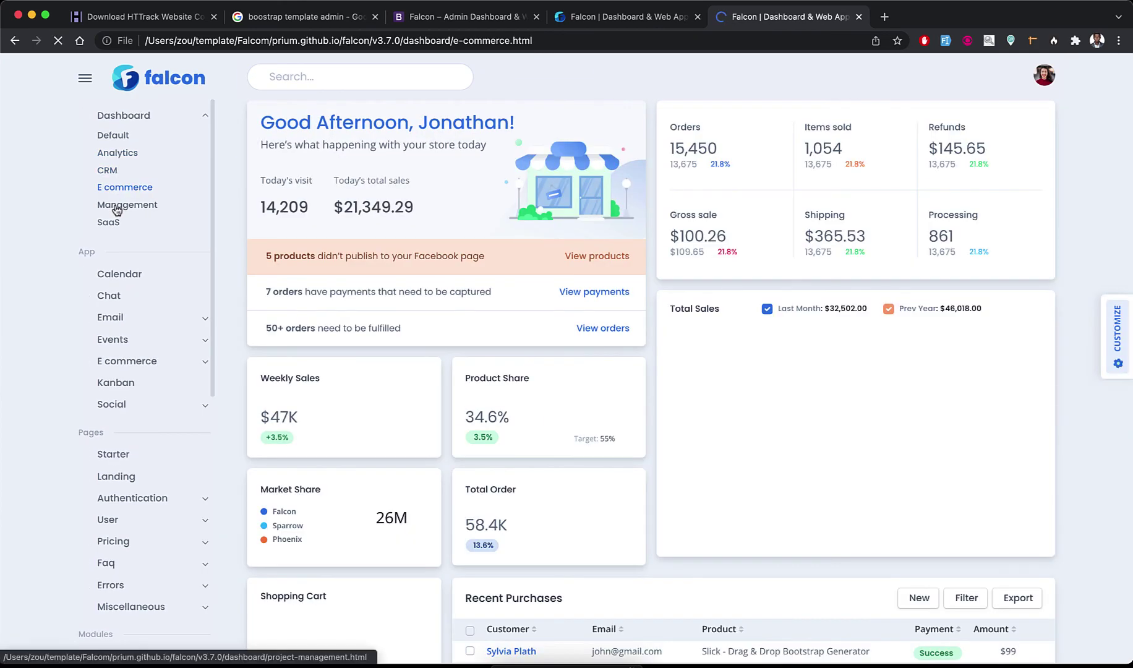
click(124, 205)
click(115, 227)
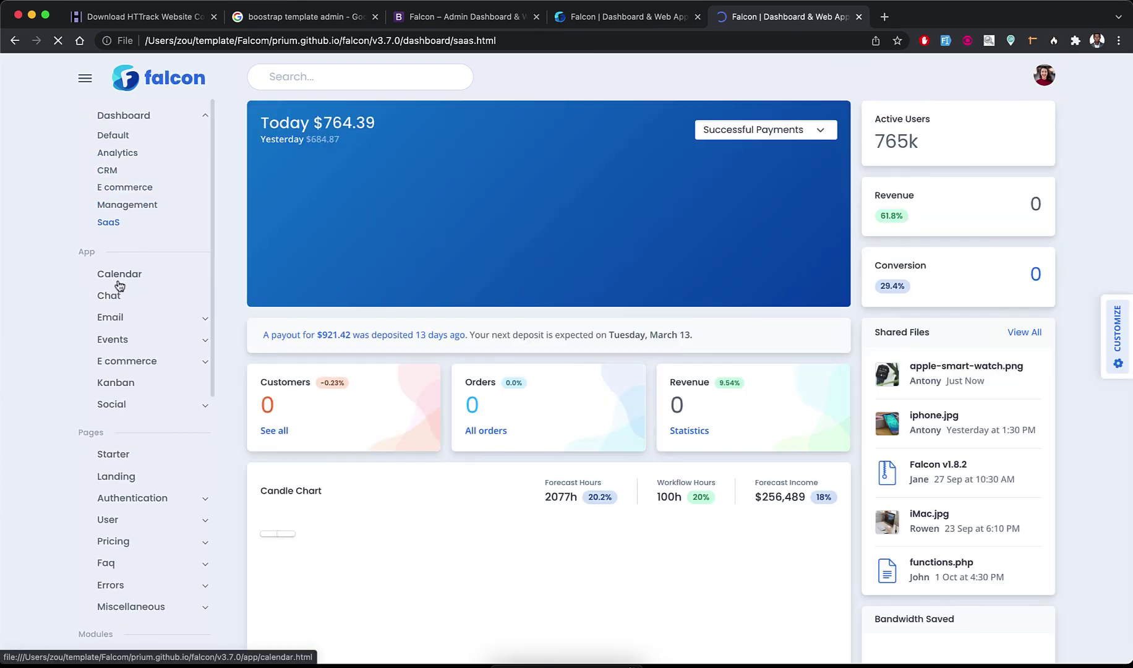
- Open the Calendar and Chat pages and view several chat conversations
click(120, 275)
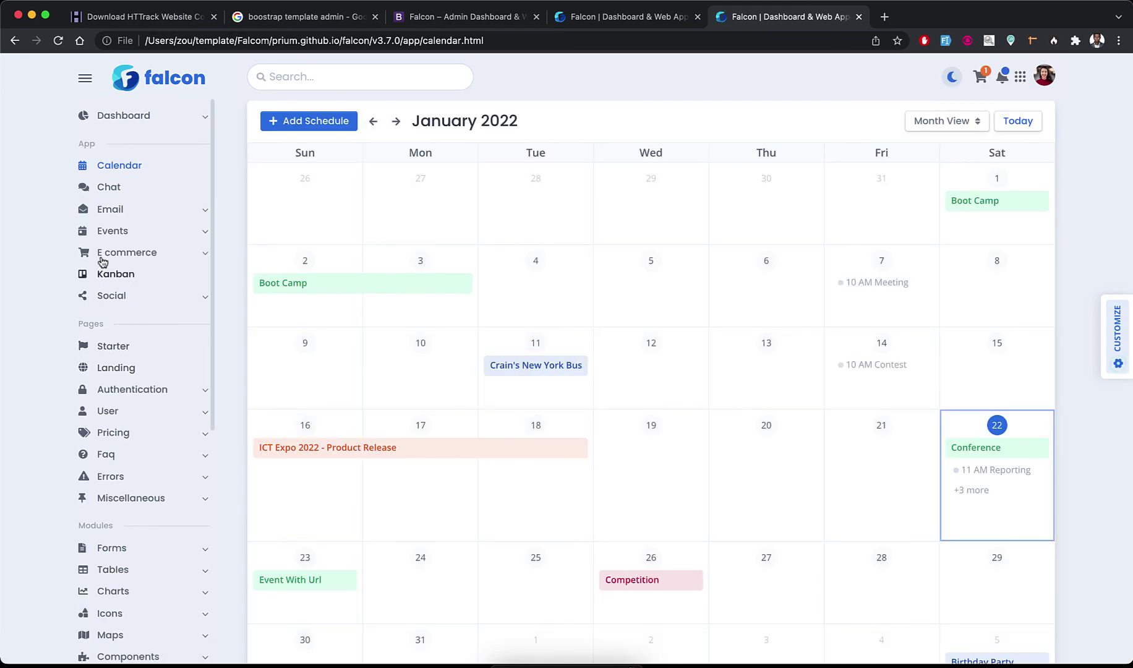
click(109, 187)
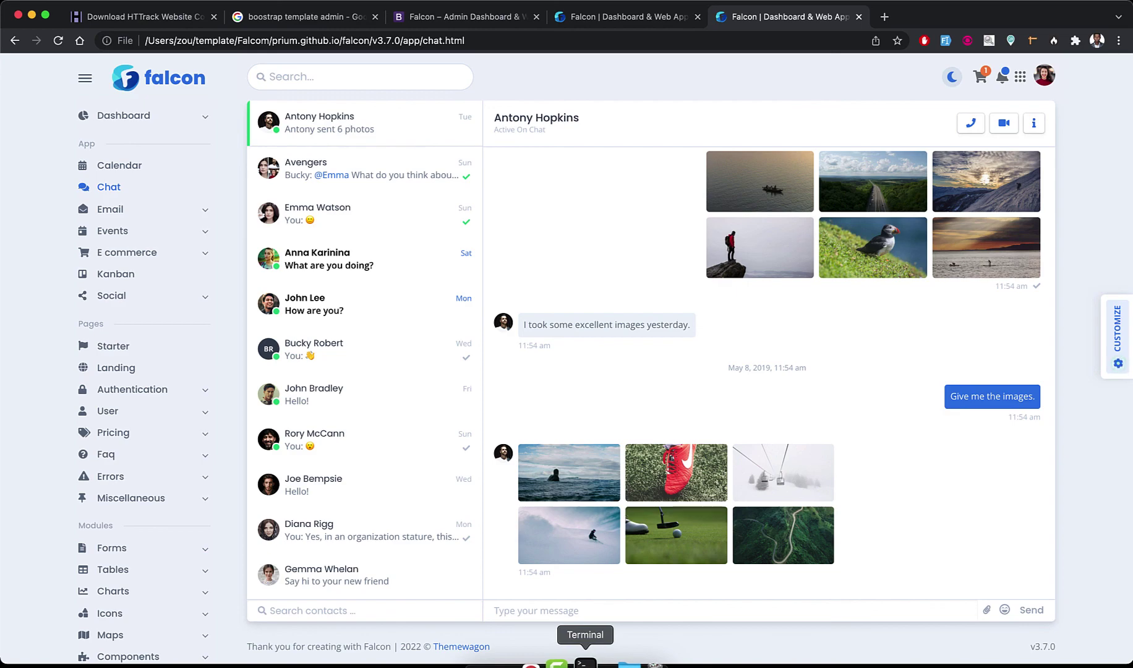
click(589, 661)
click(450, 129)
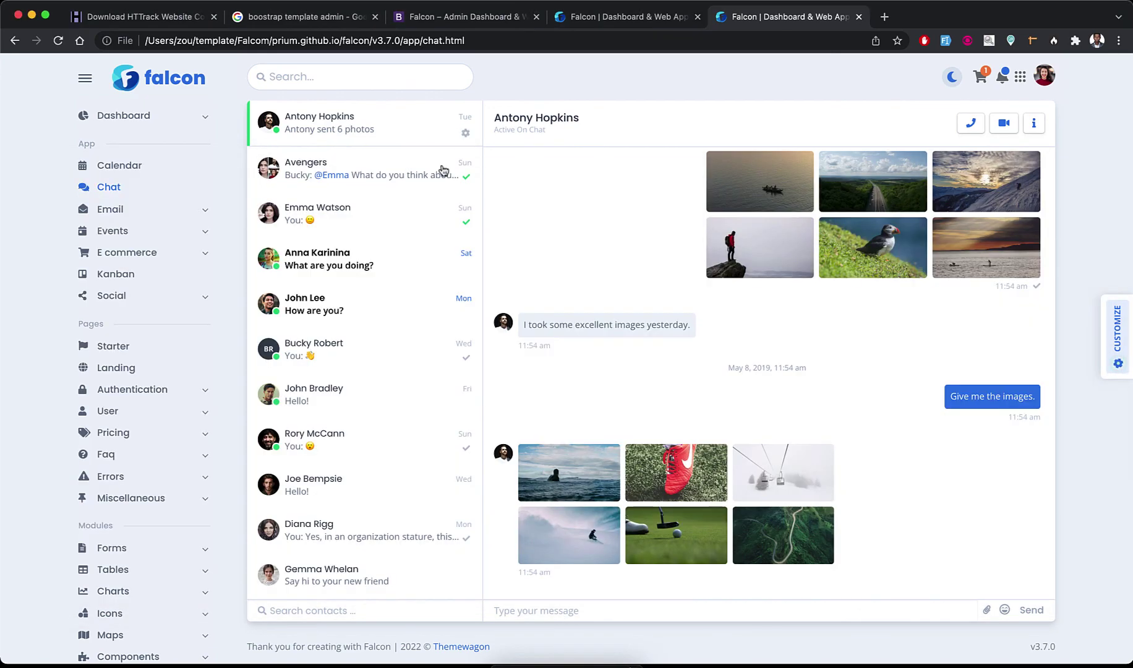
click(333, 253)
click(345, 368)
click(335, 470)
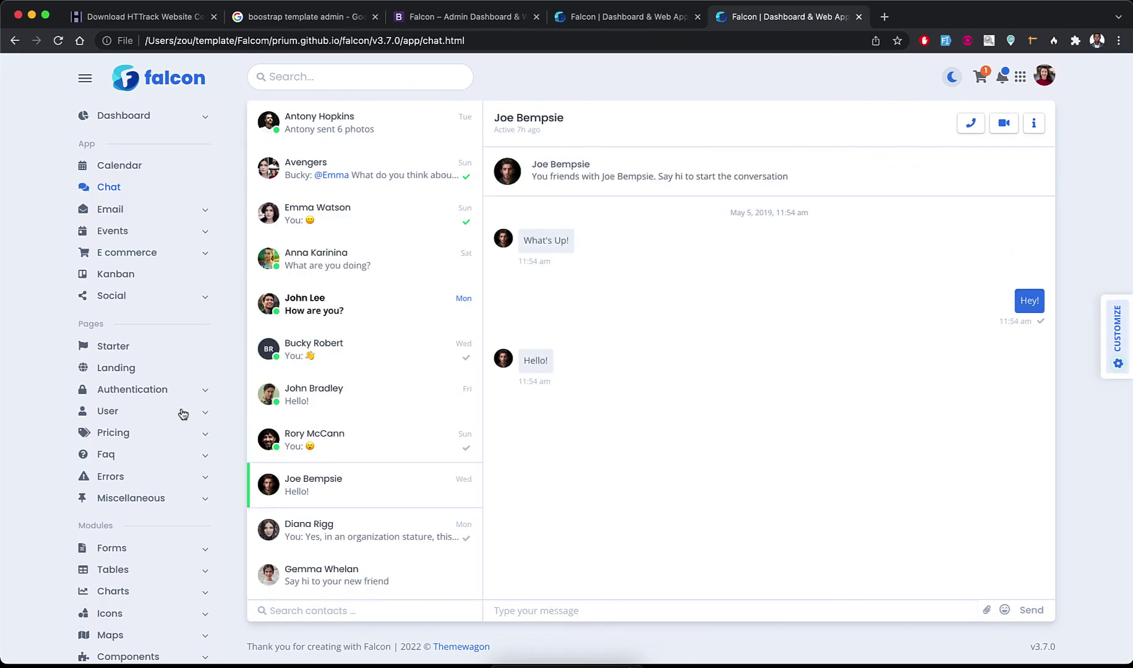
- Open Authentication > Simple > Logout from the sidebar
click(118, 389)
click(113, 410)
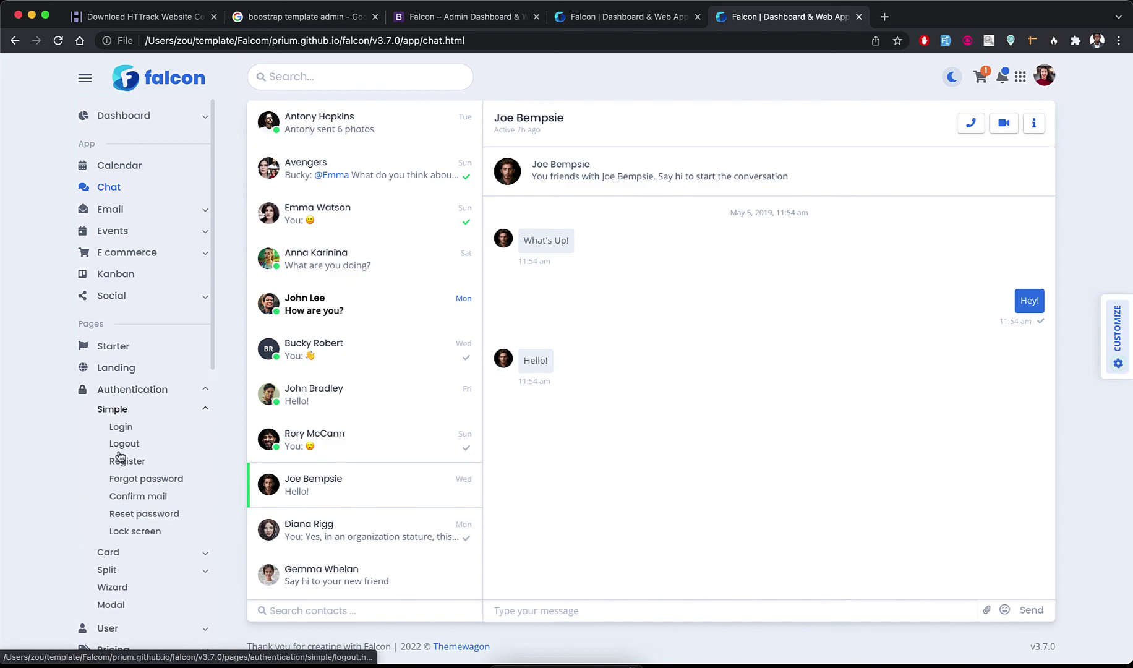
click(126, 443)
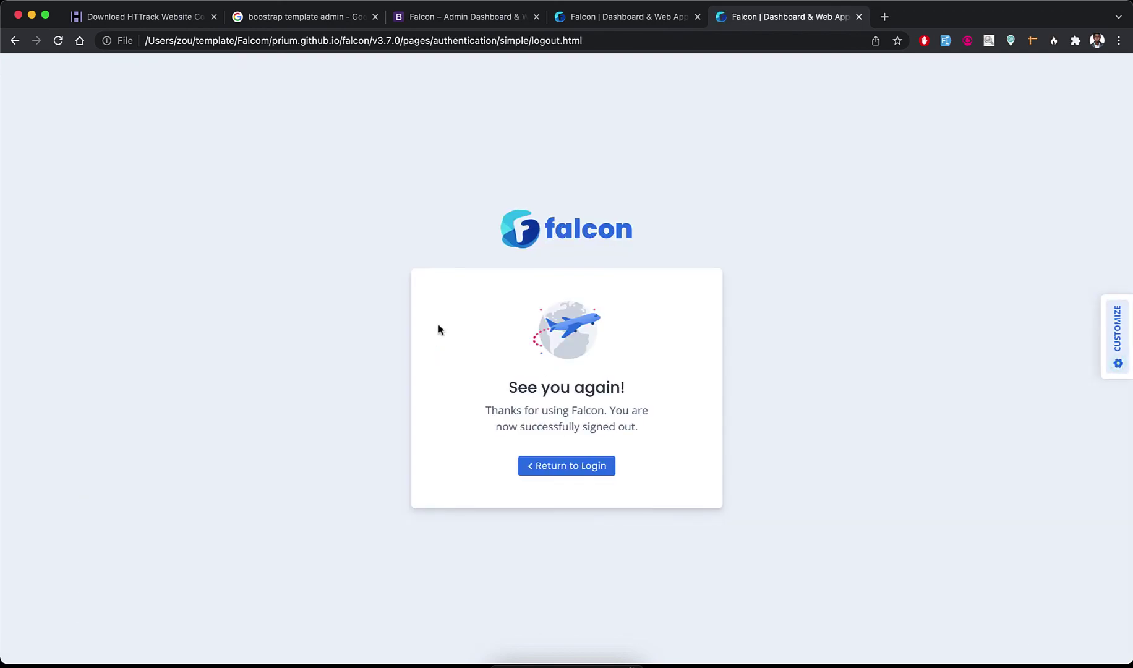
- Test the local login form empty and with placeholder email and password
click(544, 467)
click(562, 420)
click(485, 318)
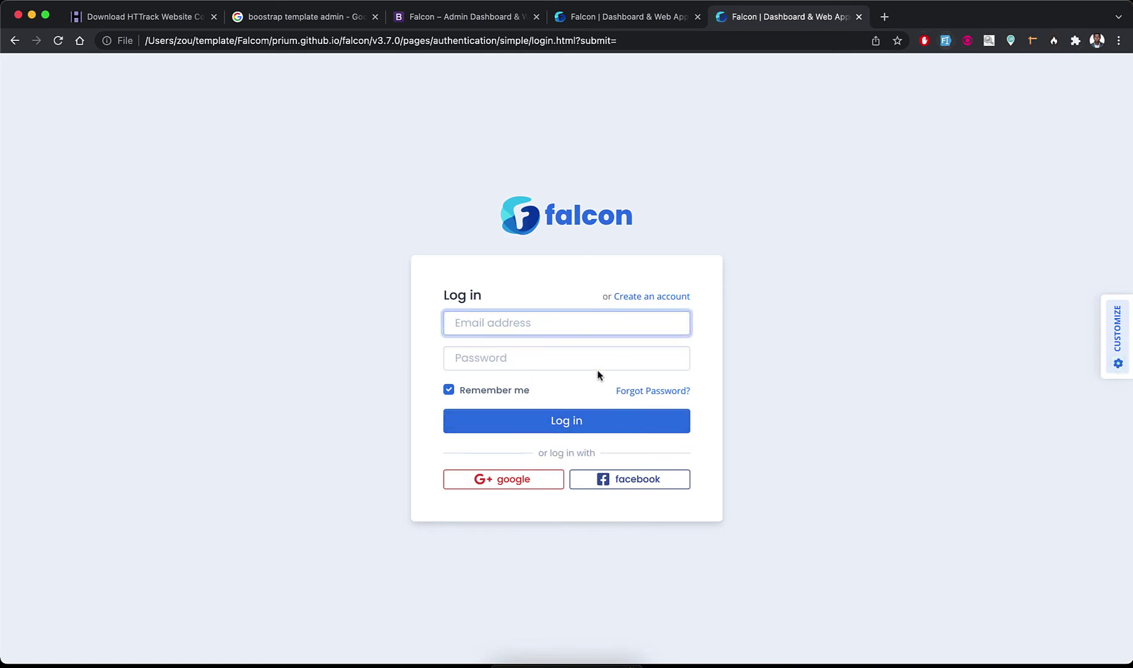
text(sss)
key(Tab)
text(ssss)
click(601, 420)
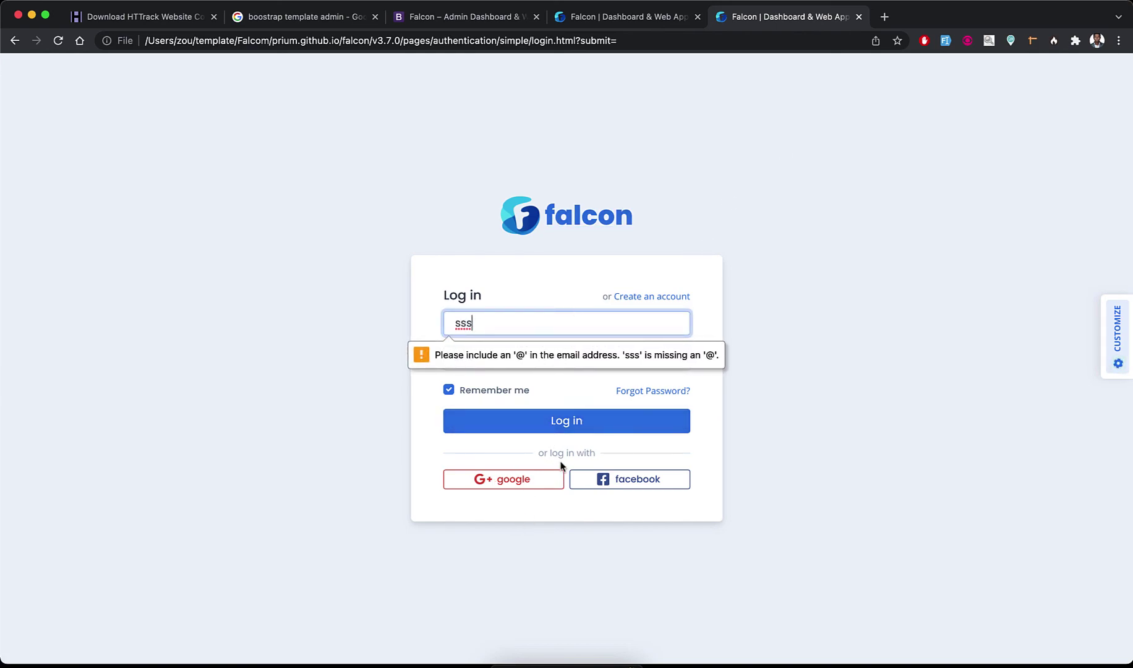
click(15, 40)
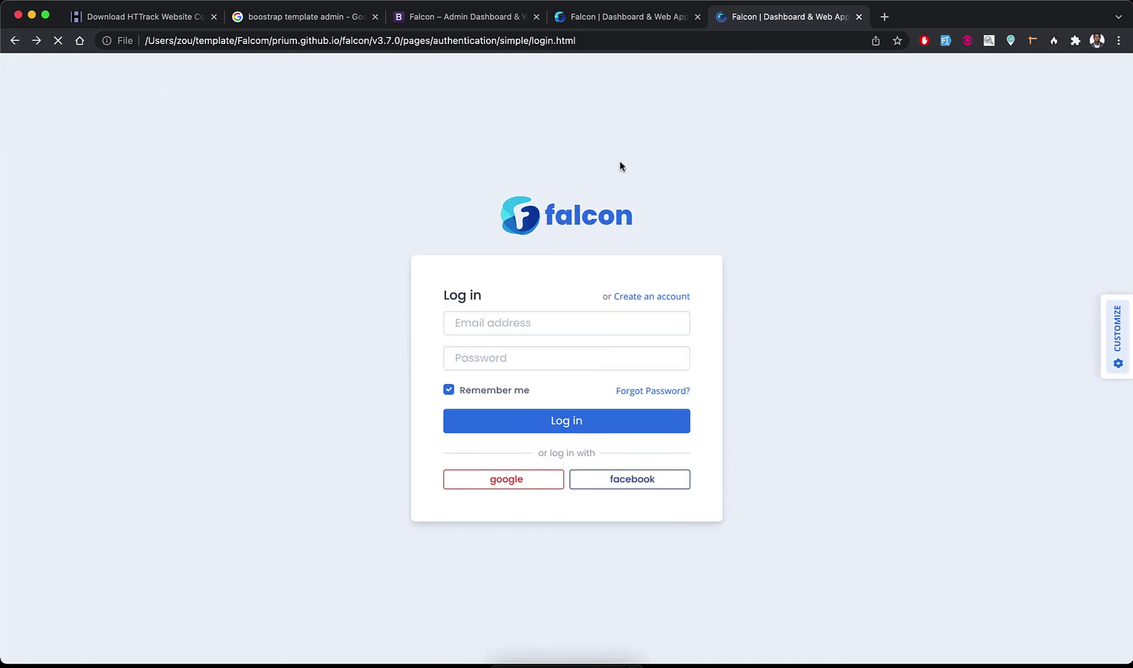
- Load the dashboard home, view the Landing page, then go back to the dashboard
click(584, 230)
scroll(384, 510, down, 8)
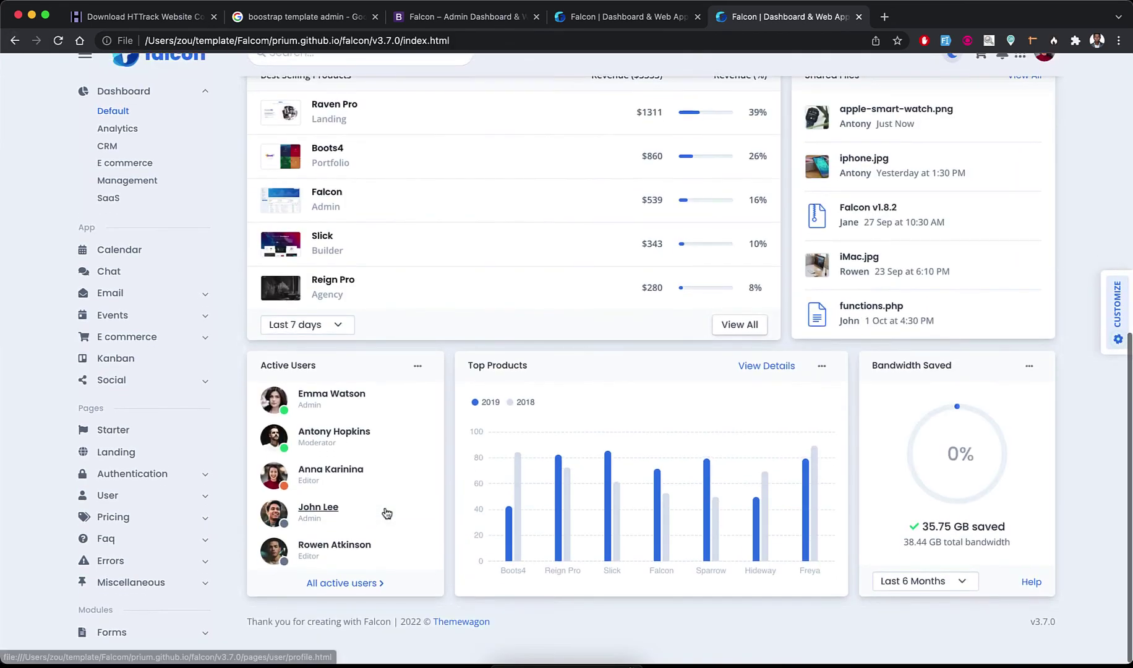
click(111, 490)
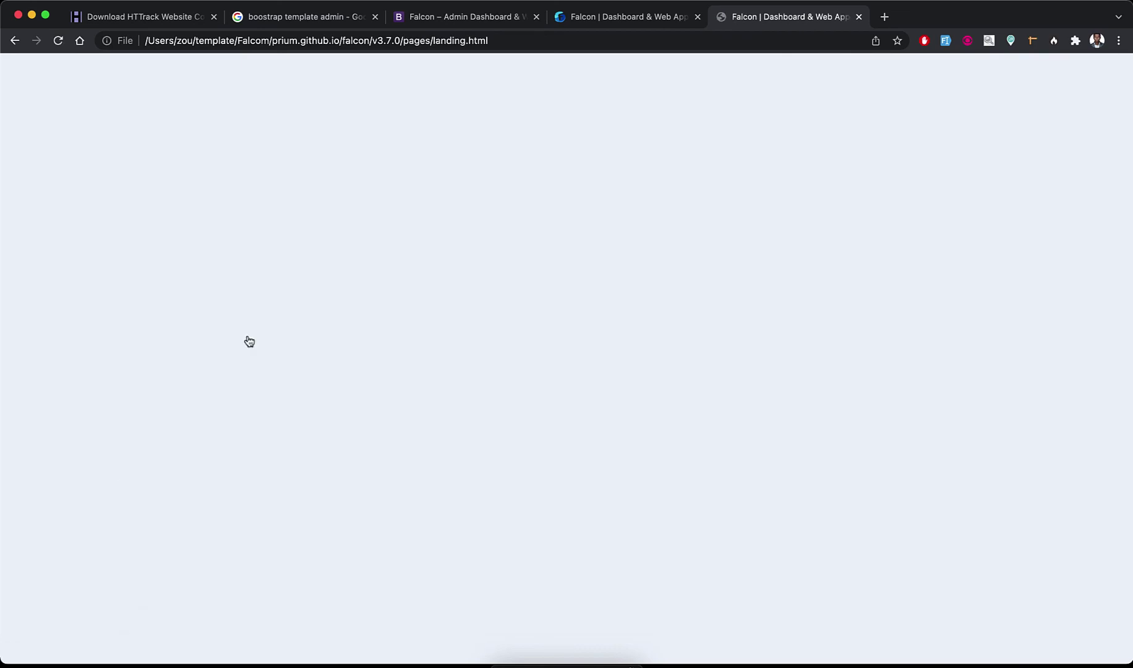
scroll(667, 377, down, 15)
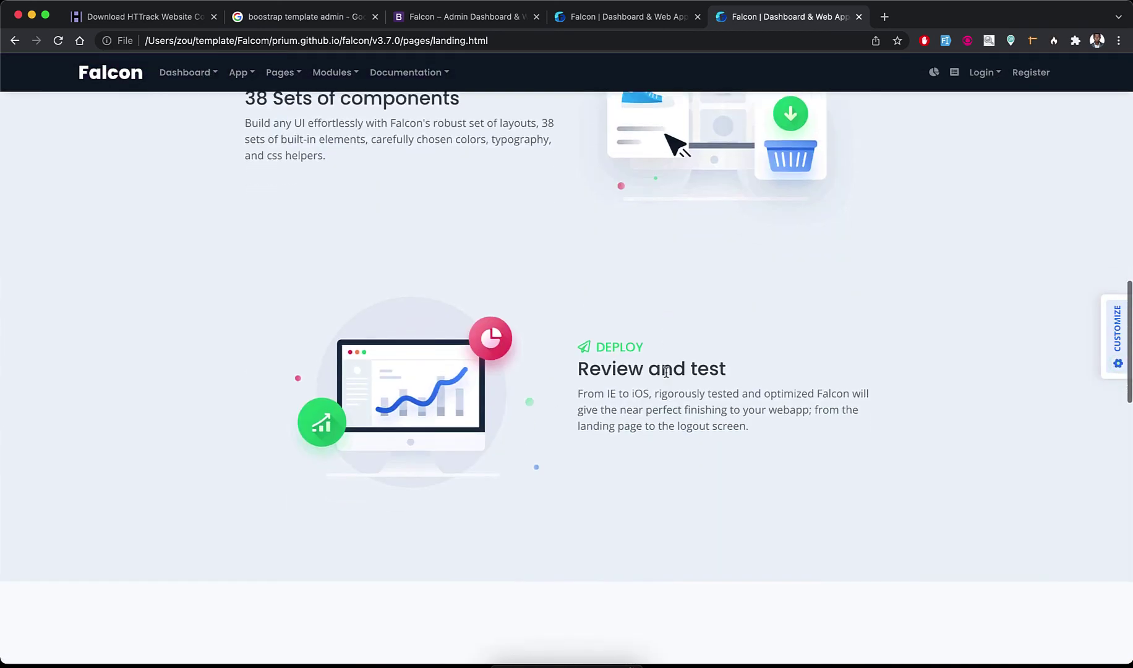
scroll(662, 387, up, 15)
key(super+bracketleft)
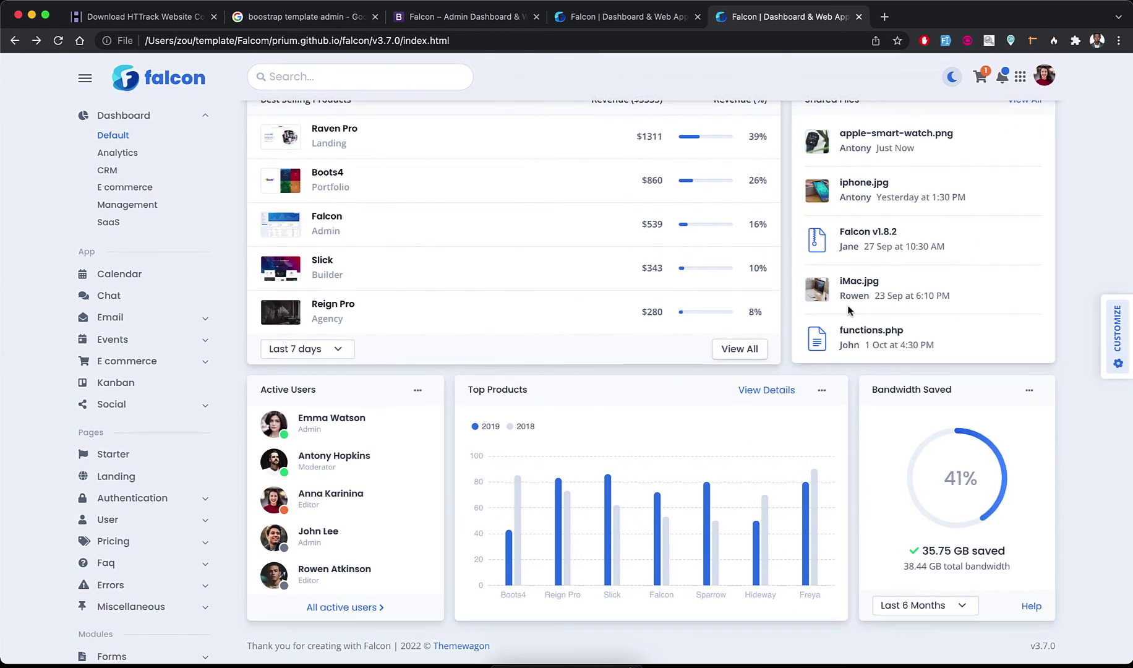
- Open and close the apps grid, collapse and re-expand the sidebar, and open Customize
click(1019, 88)
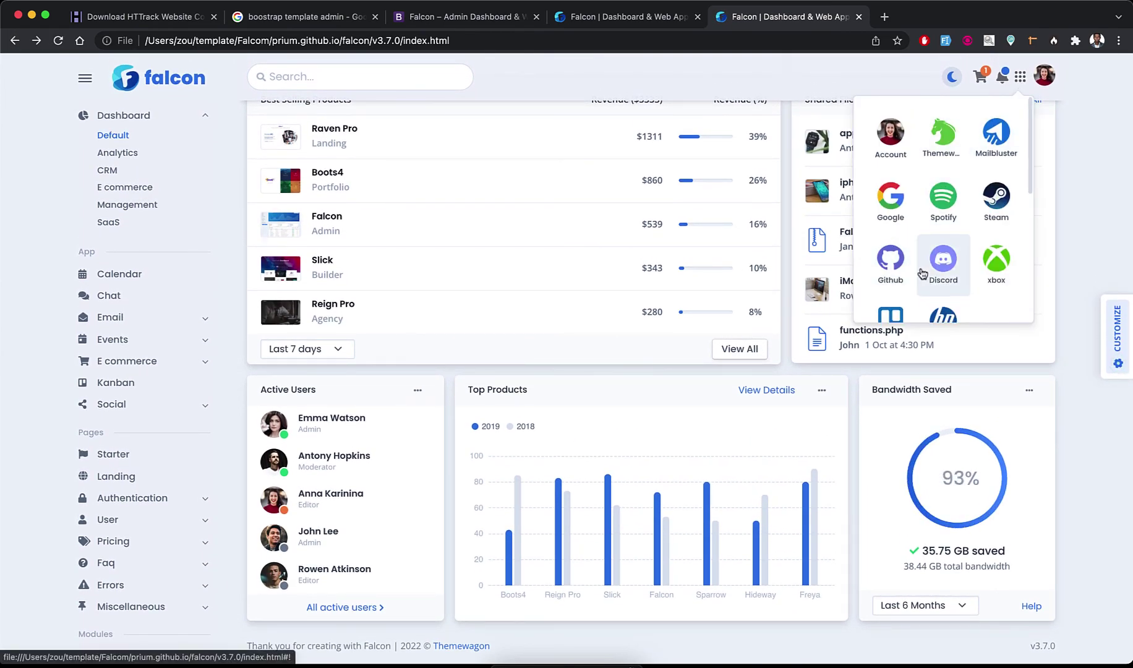
scroll(923, 272, down, 5)
click(365, 302)
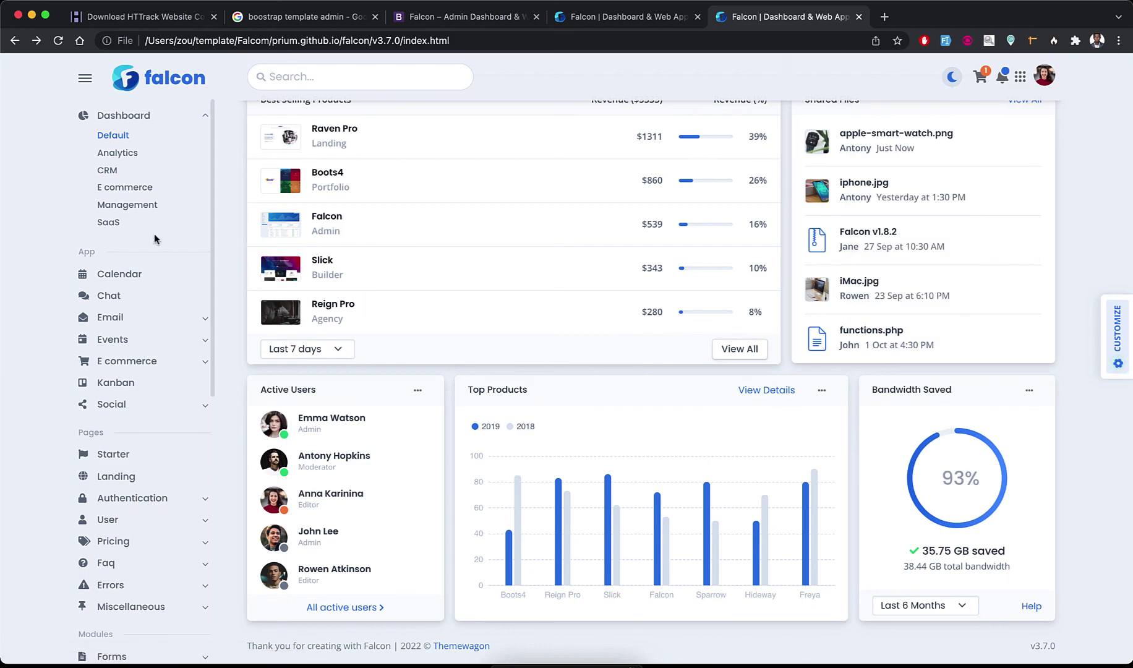
scroll(218, 369, up, 10)
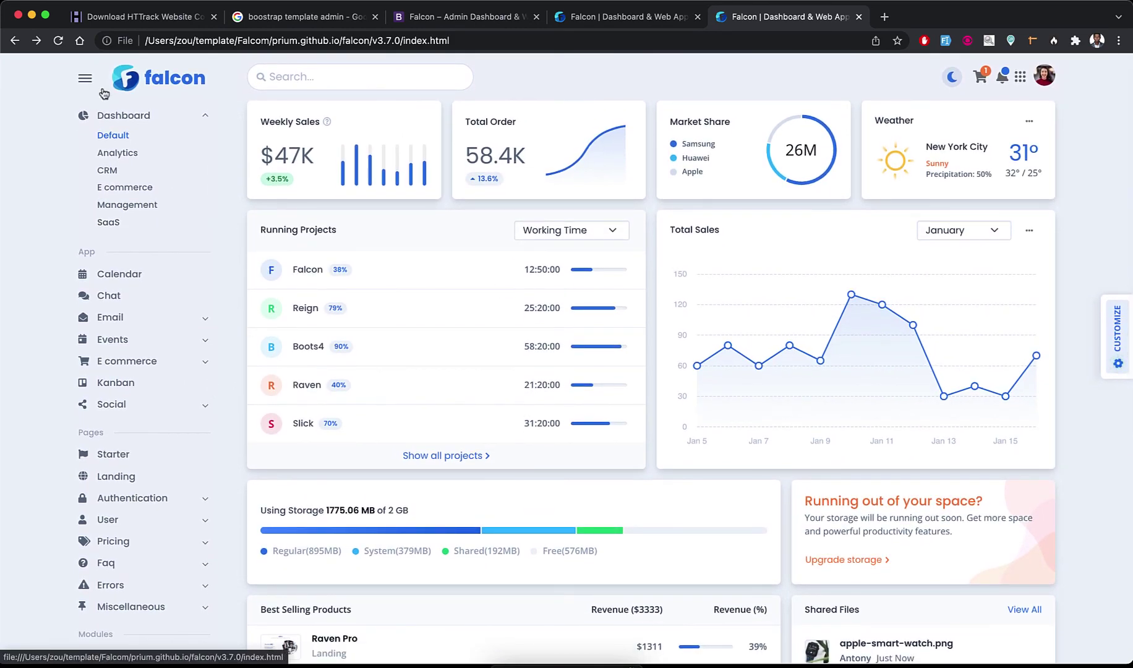
click(84, 80)
click(84, 80)
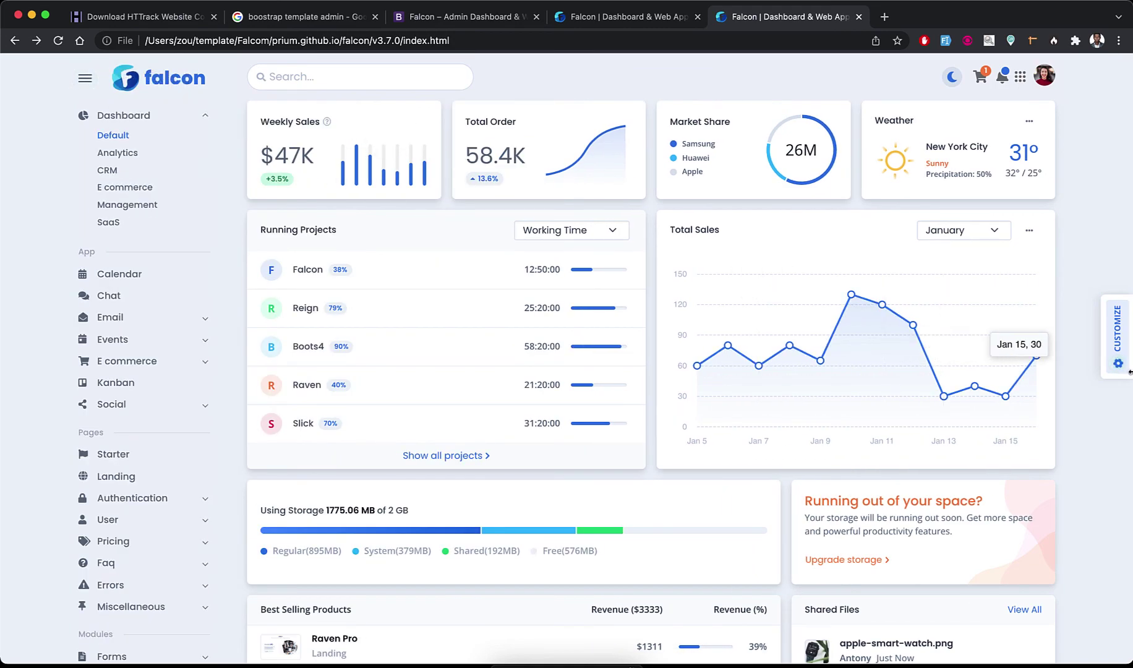
click(1118, 346)
- Toggle RTL on and off, then set the Dark colour scheme and Fluid Layout
click(1110, 291)
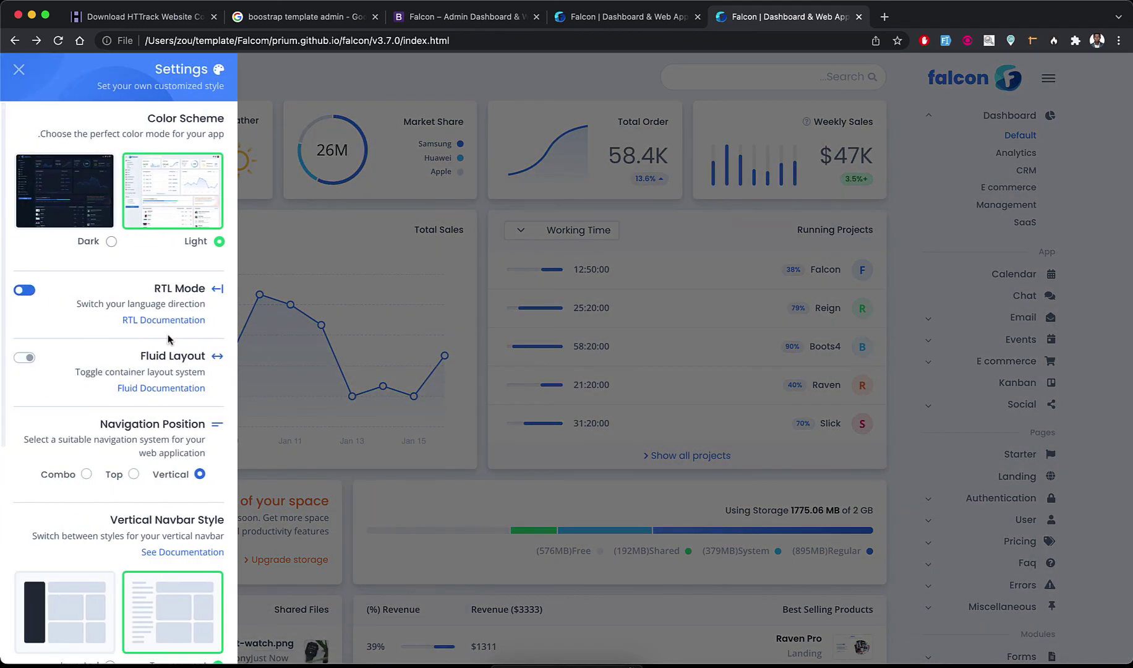
click(23, 290)
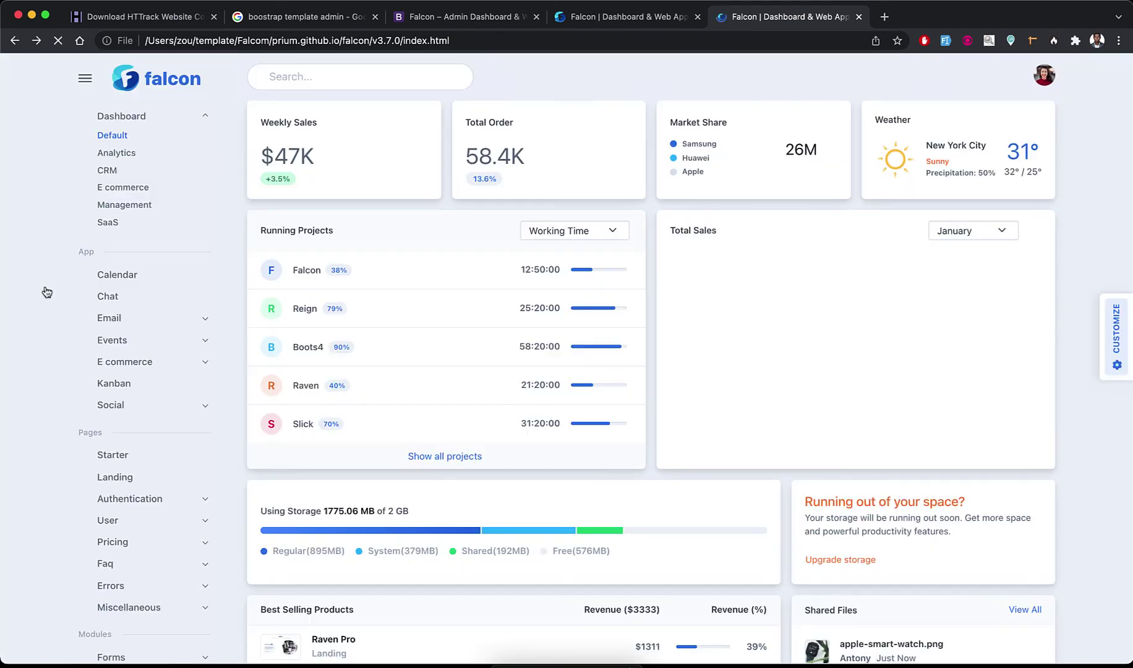
click(1121, 339)
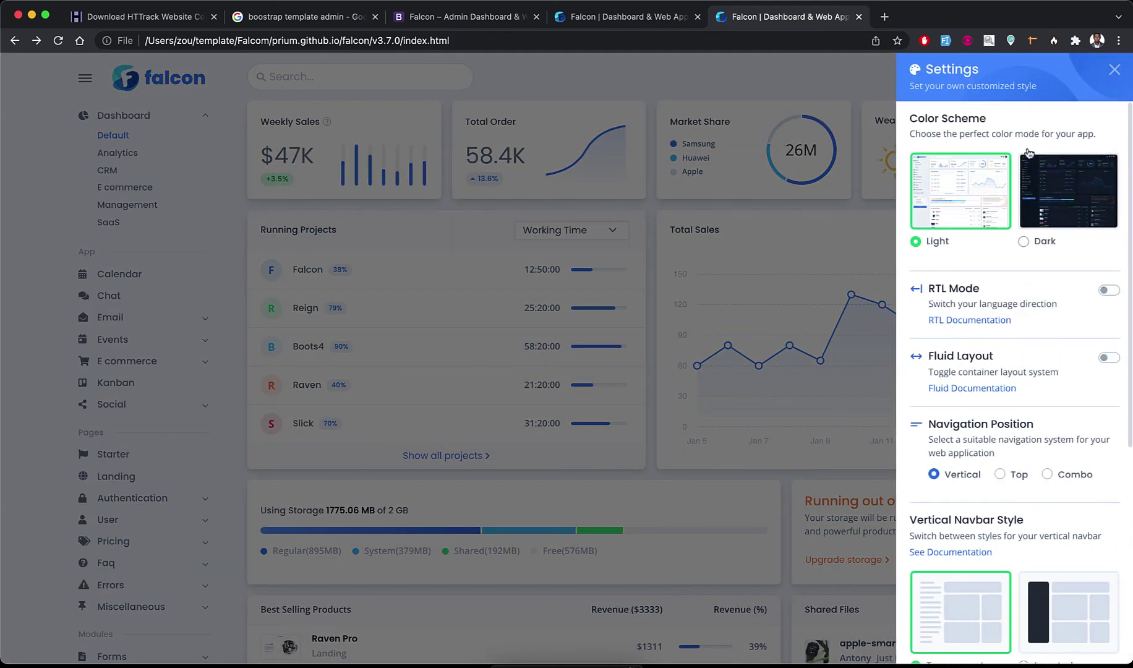
click(1073, 191)
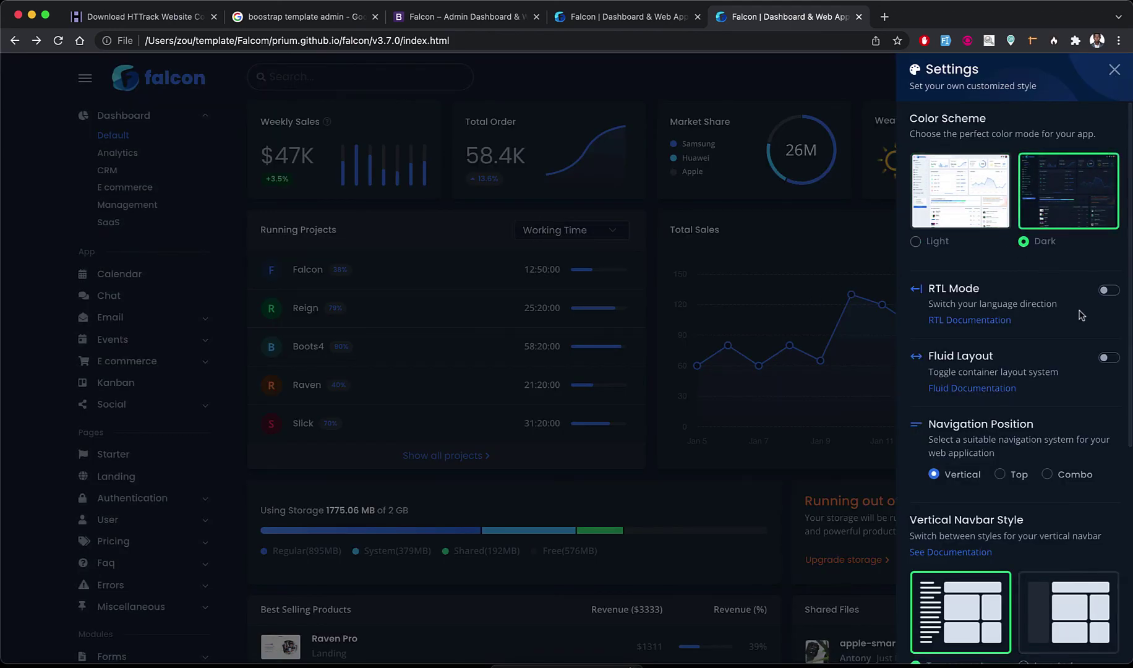
click(1108, 357)
scroll(644, 461, down, 10)
scroll(91, 531, down, 10)
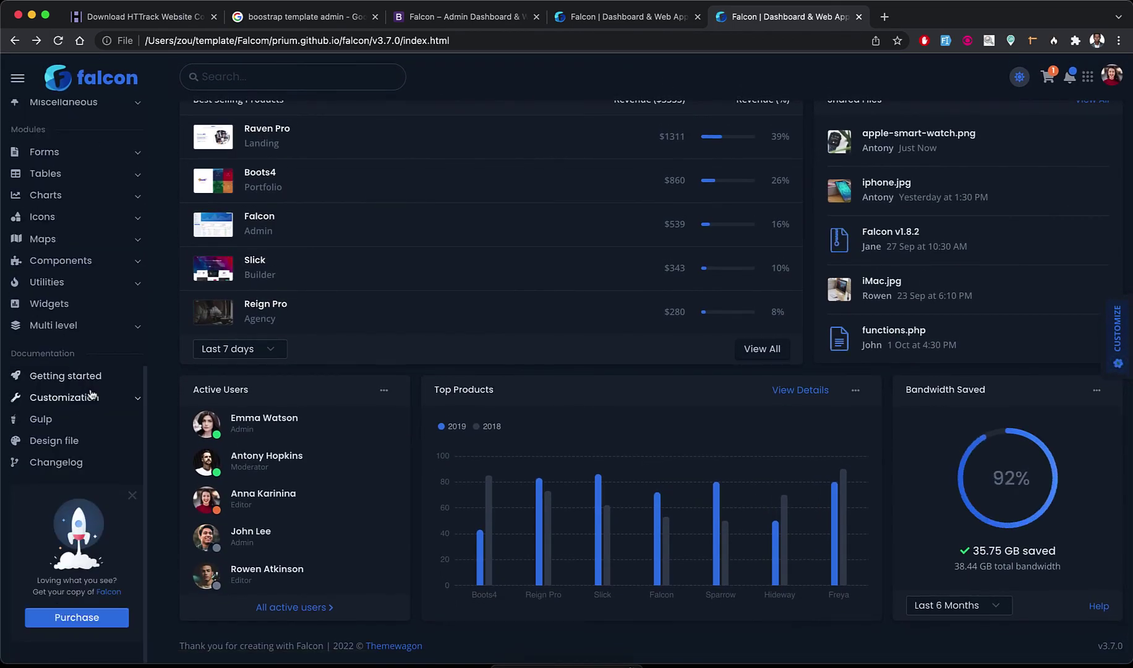
- View Documentation > Customization > Configuration, then the local Calendar page
click(80, 398)
click(69, 432)
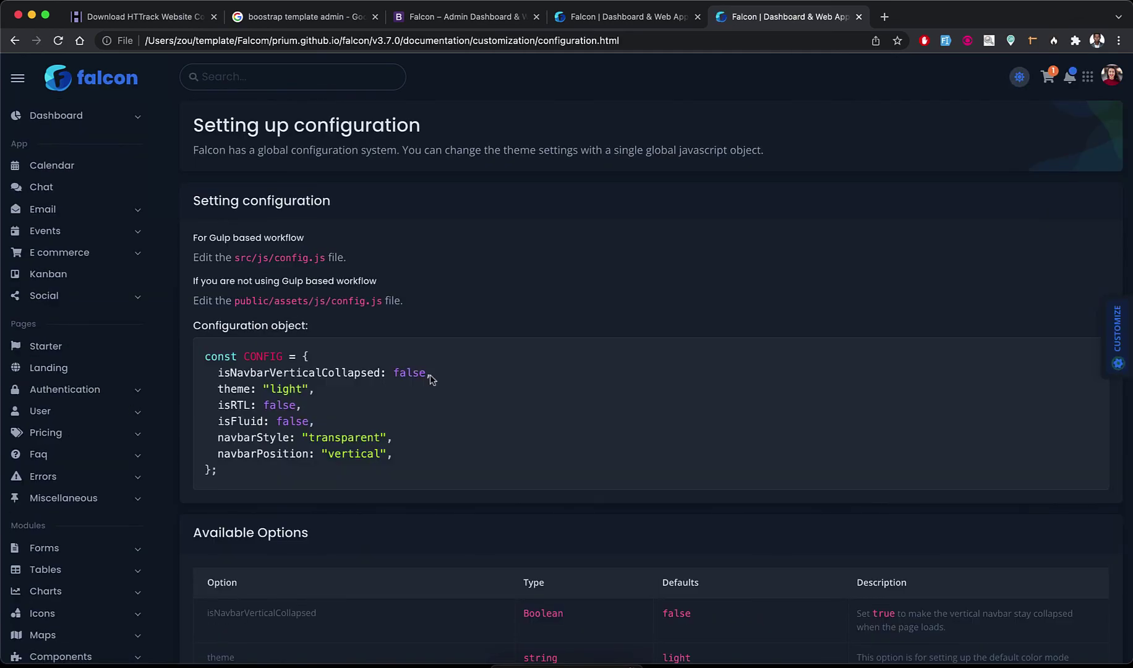
scroll(551, 341, down, 6)
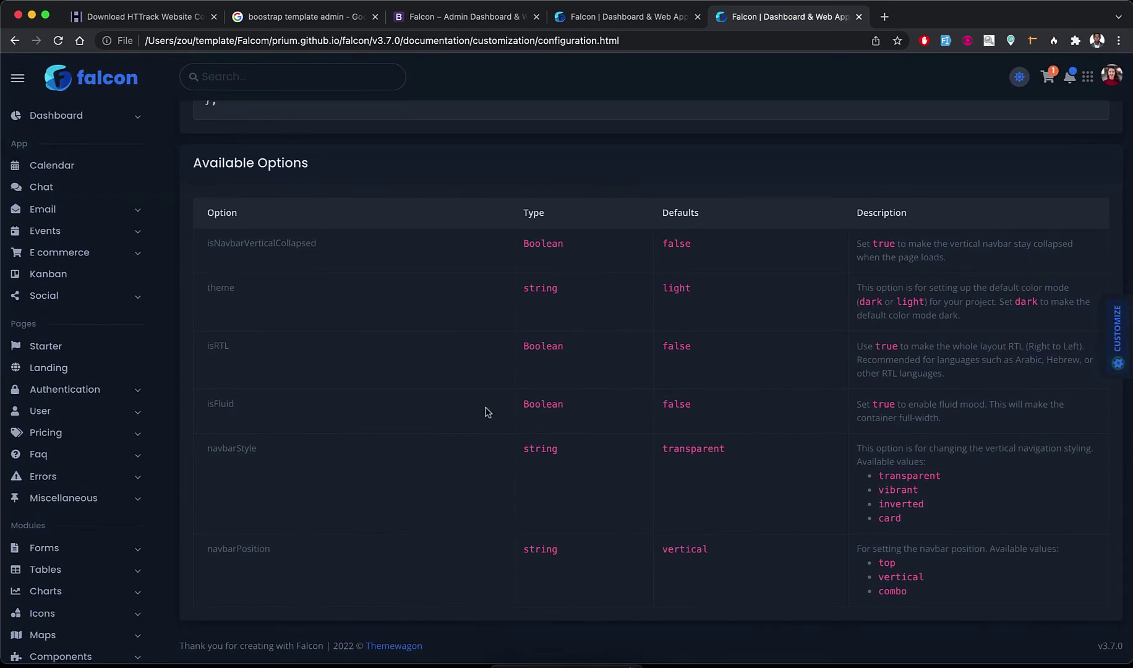
scroll(485, 411, up, 6)
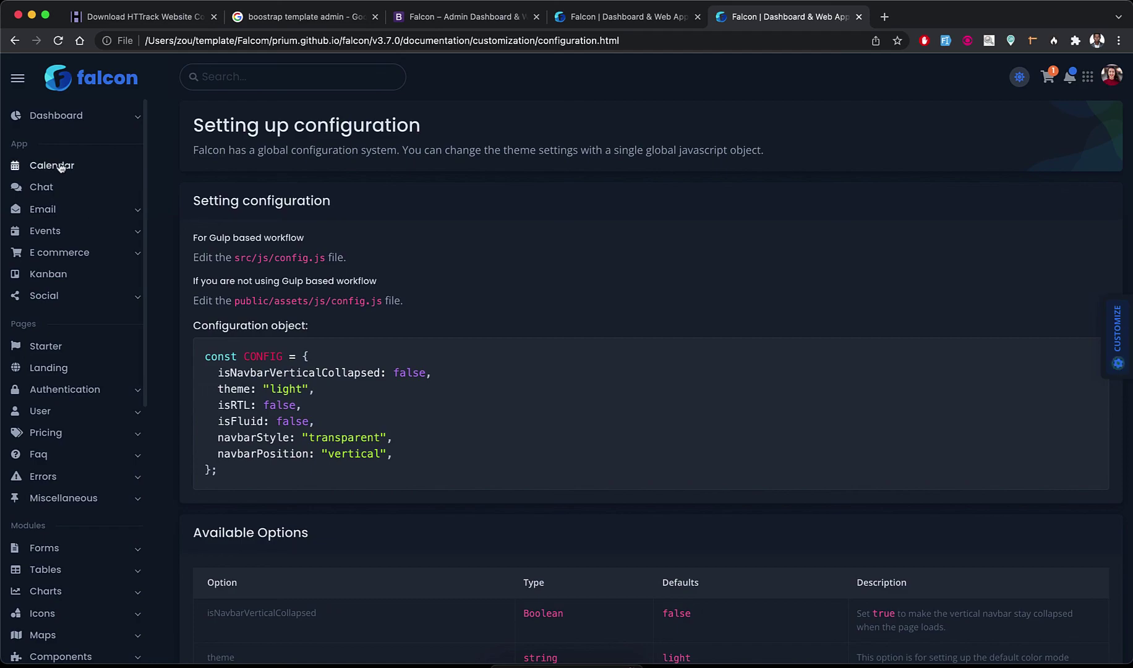
click(61, 166)
scroll(344, 528, down, 3)
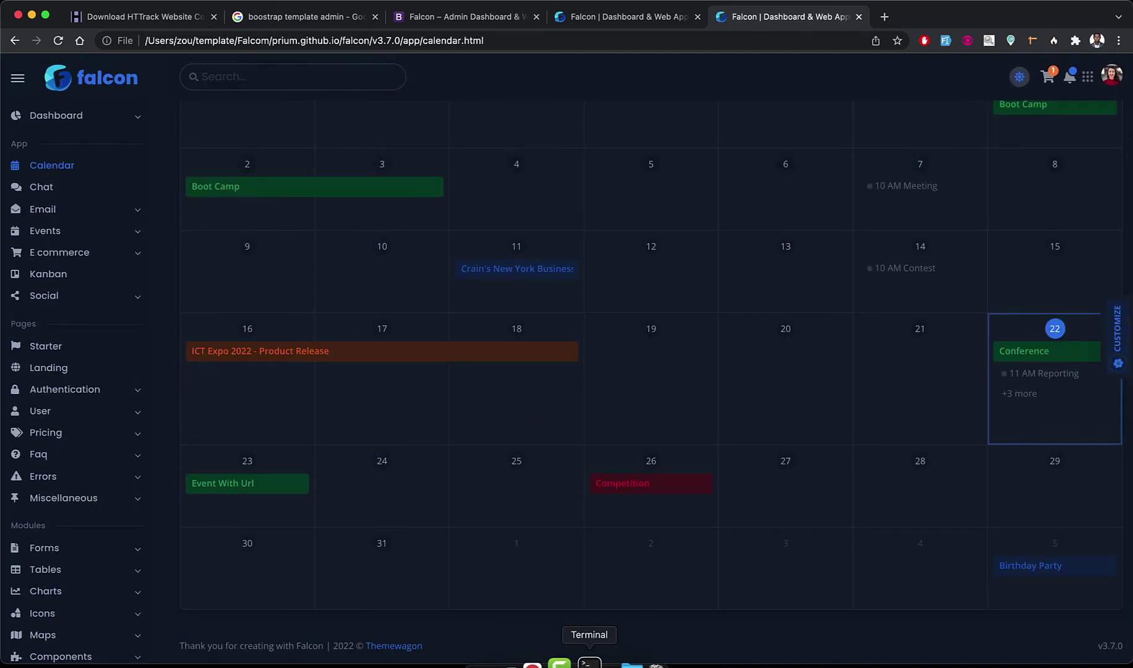
click(589, 662)
- Review HTTrack's action menu lines, highlighting Mirror Web Site(s) with Wizard and Mirror ALL links
scroll(292, 473, up, 10)
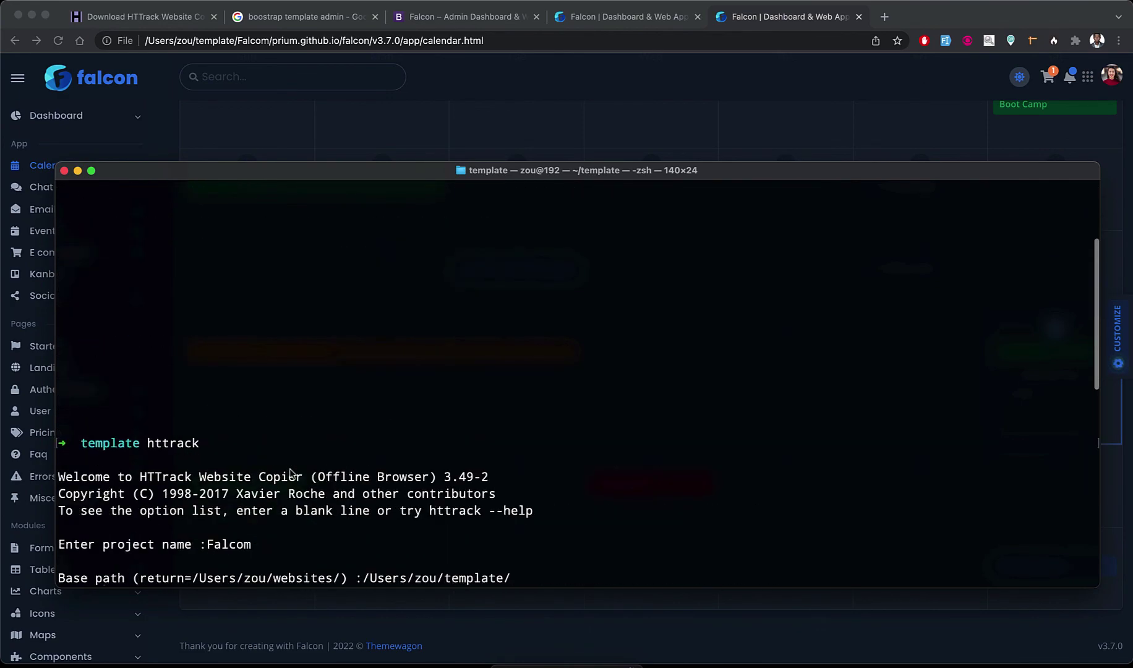
scroll(292, 473, down, 6)
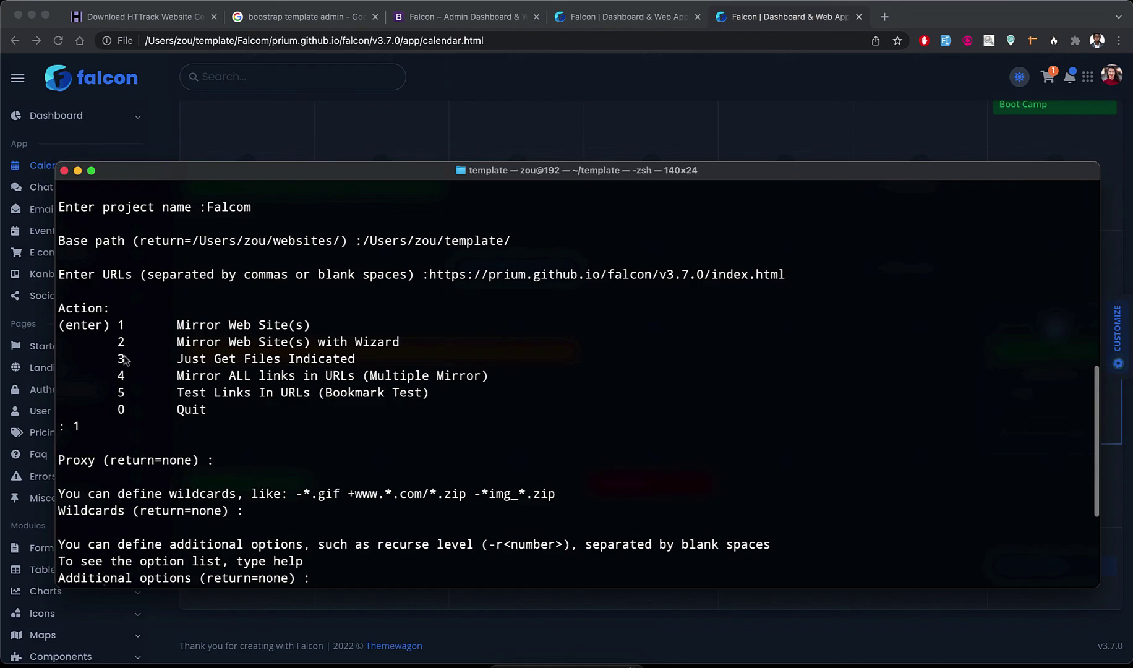
drag(112, 350, 443, 395)
click(456, 394)
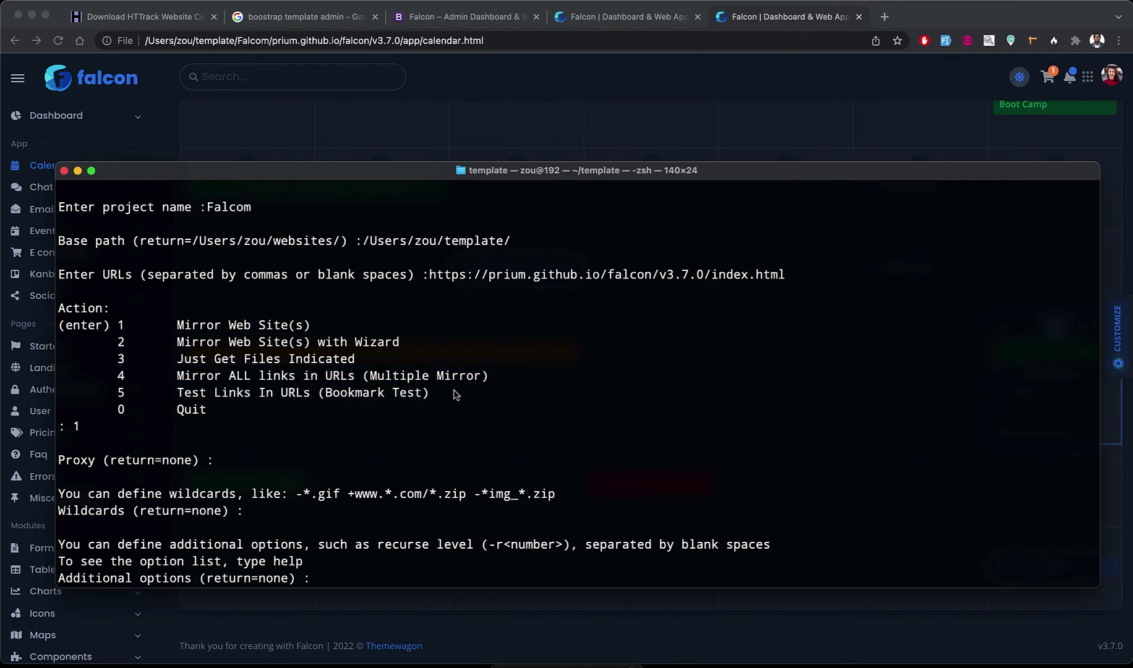
triple_click(179, 347)
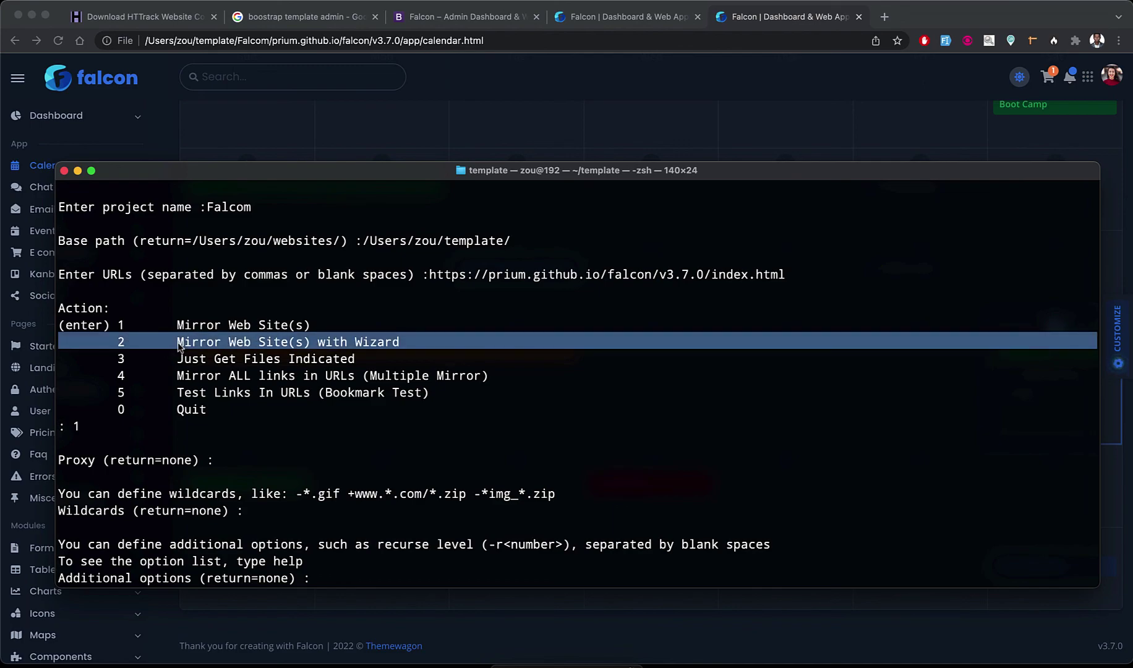
click(312, 360)
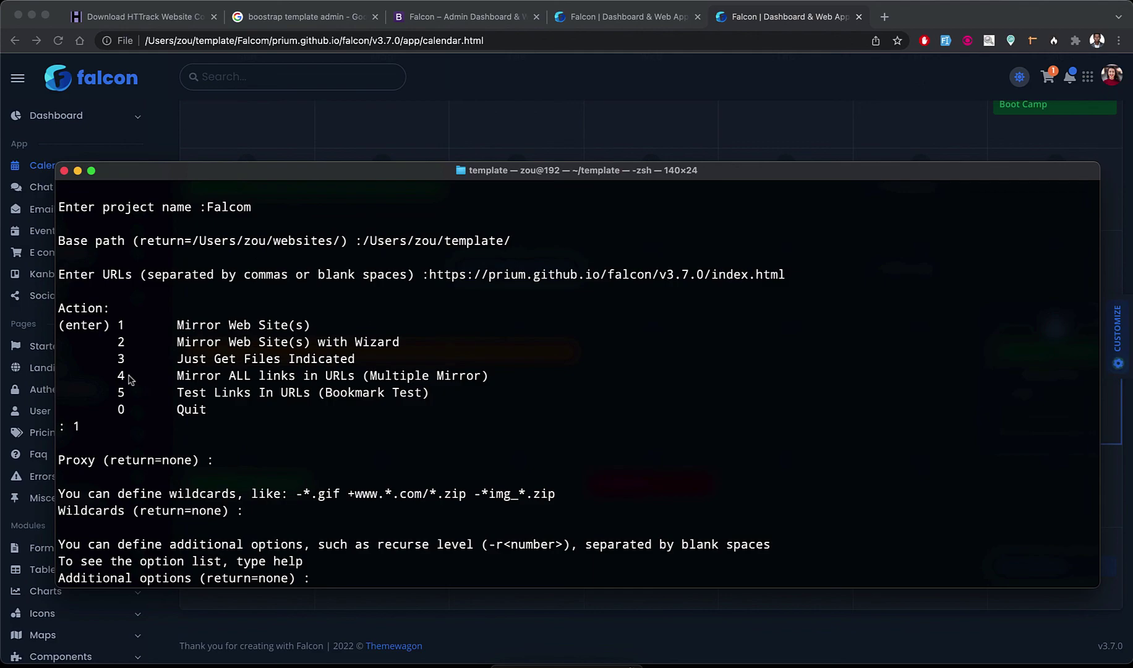
triple_click(115, 380)
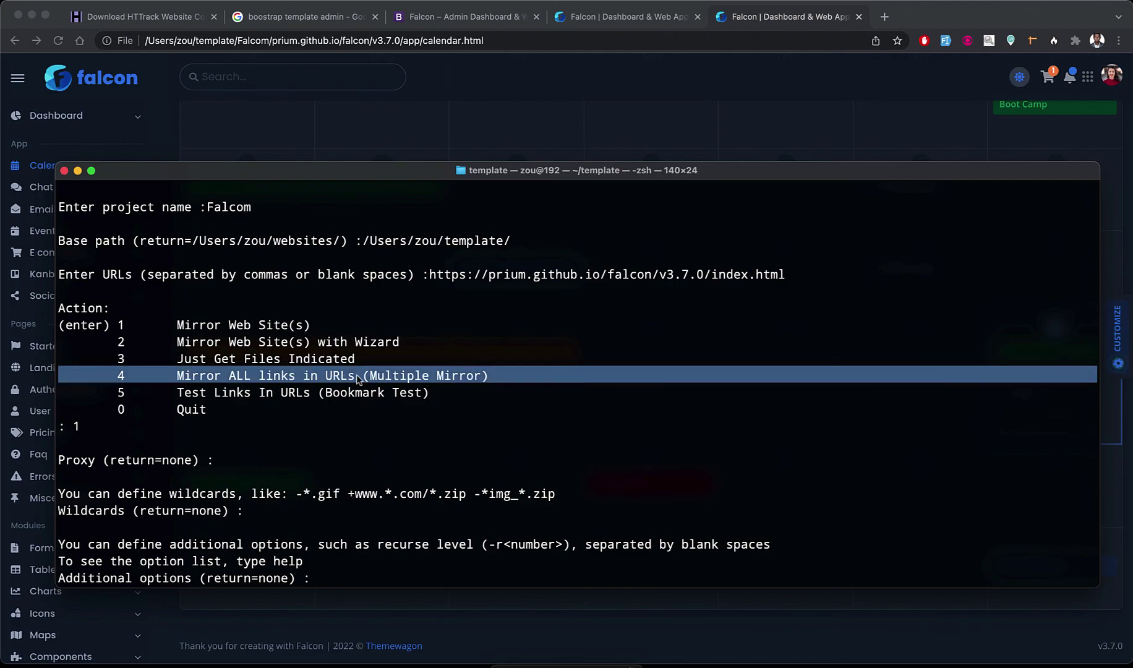
double_click(404, 376)
double_click(472, 375)
- Accept default additional options and confirm Y to launch the Falcon mirror
key(Return)
text(Y)
key(Return)
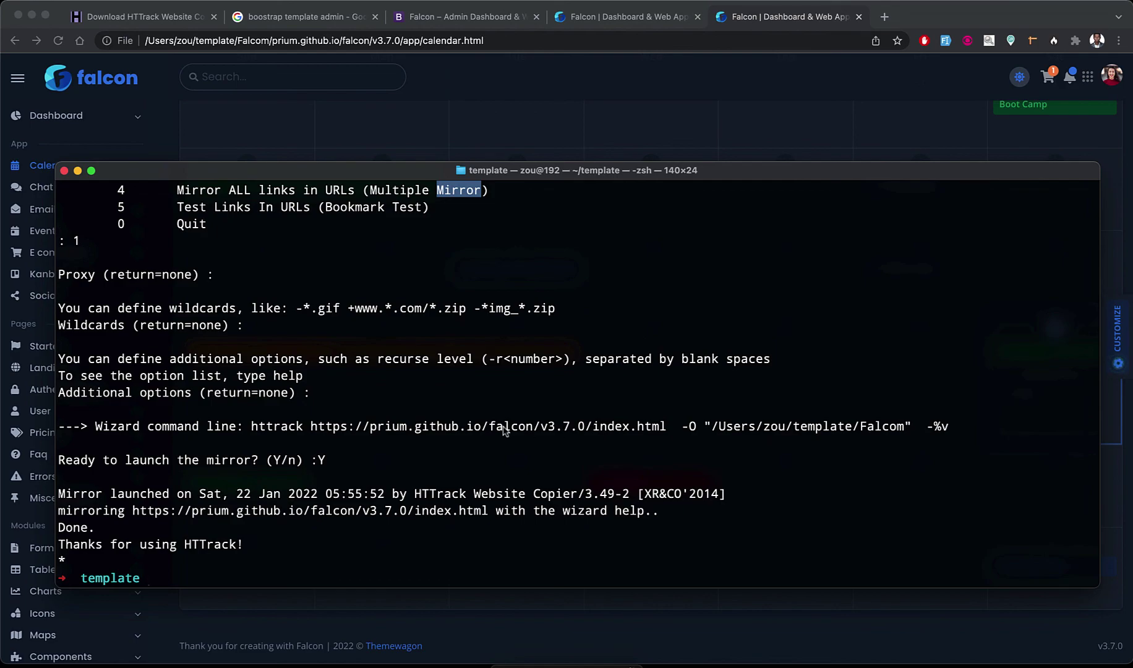
click(788, 0)
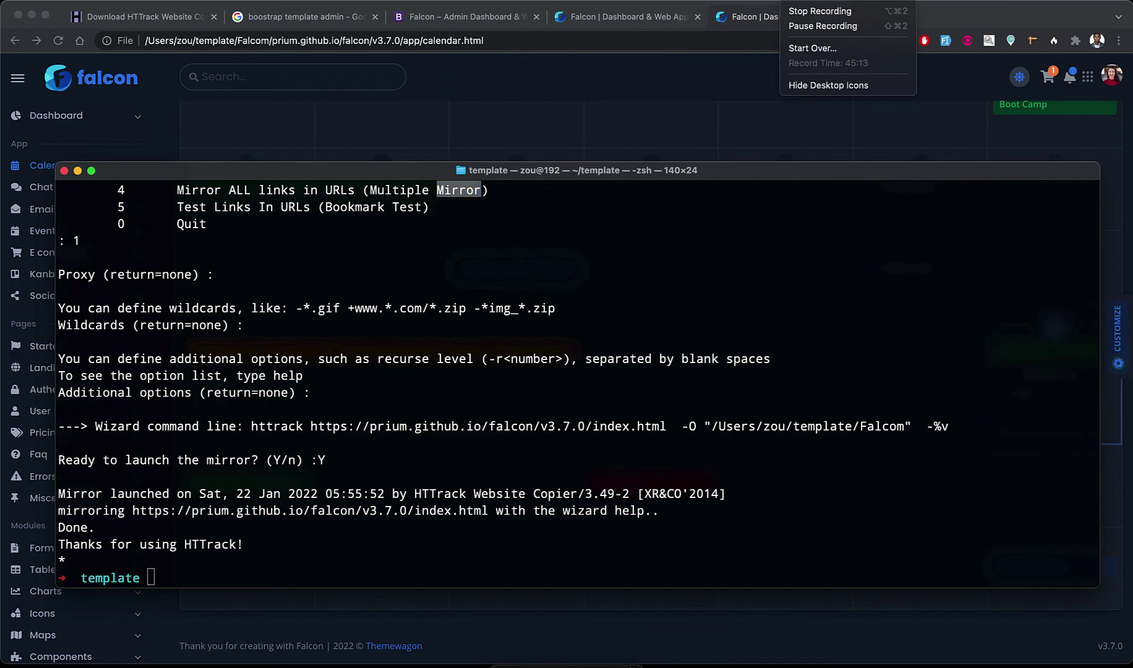